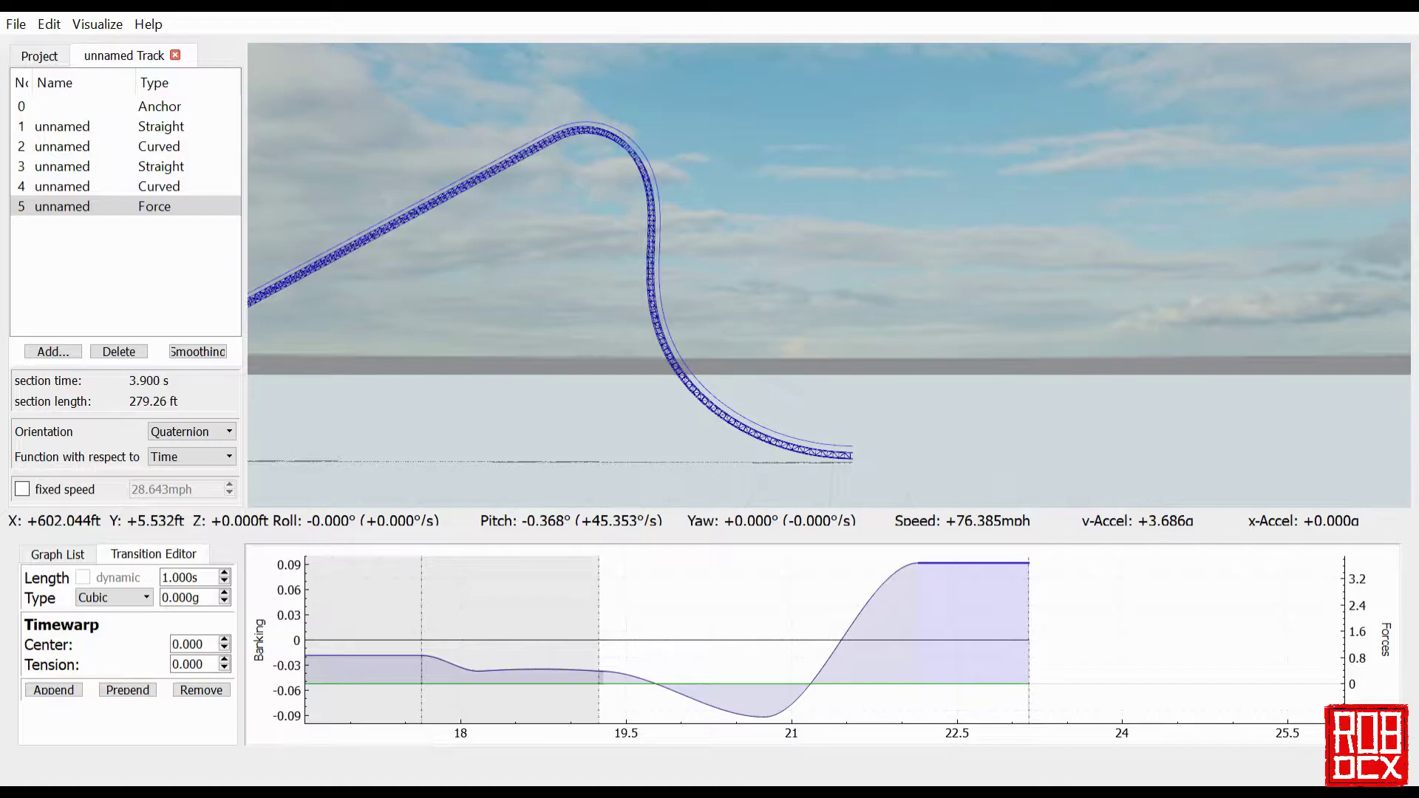
Examine the track from the lift crest through the drop, including the crest curve, force section and first force transition.
key("s")
left_click_drag(830, 275, 839, 366)
key("w")
key("w")
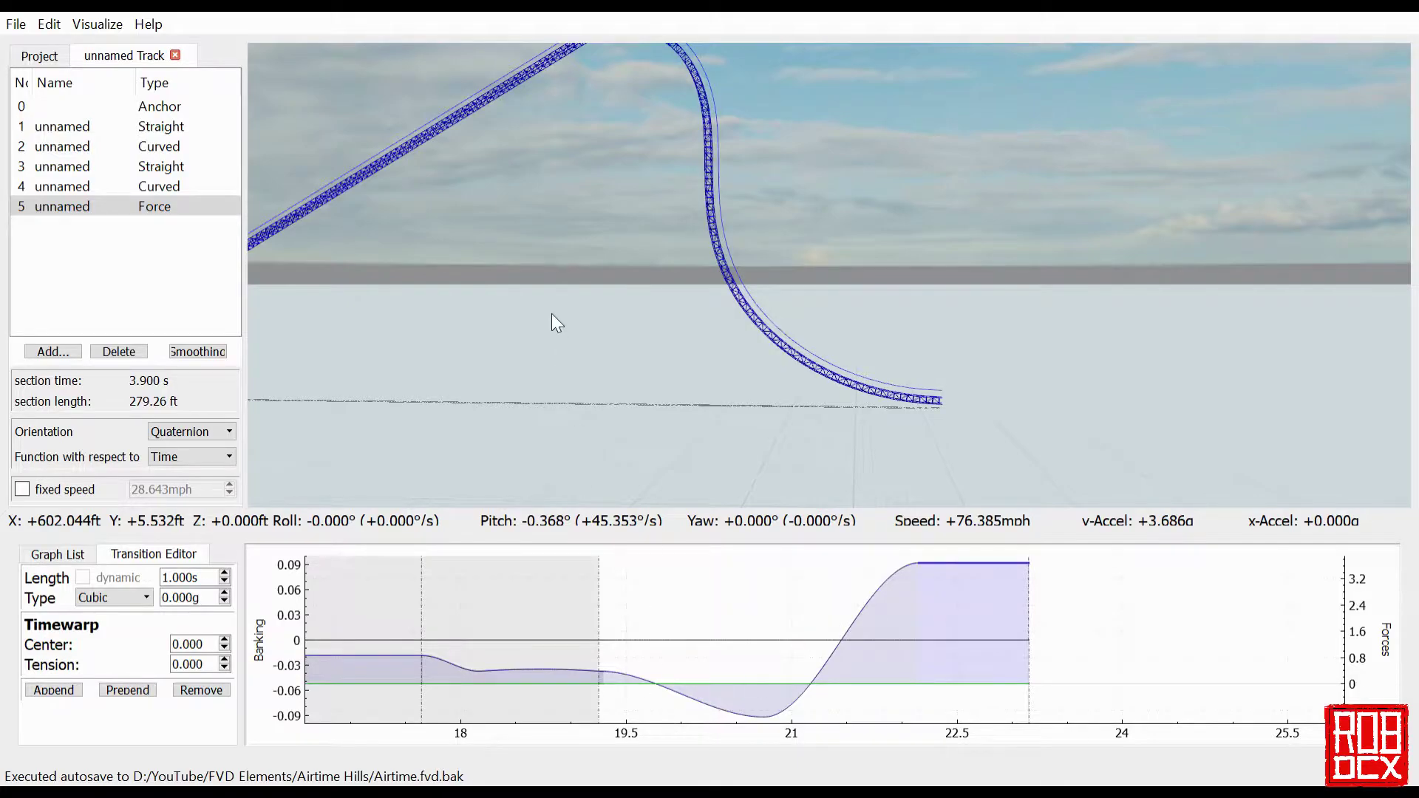
left_click_drag(769, 356, 706, 215)
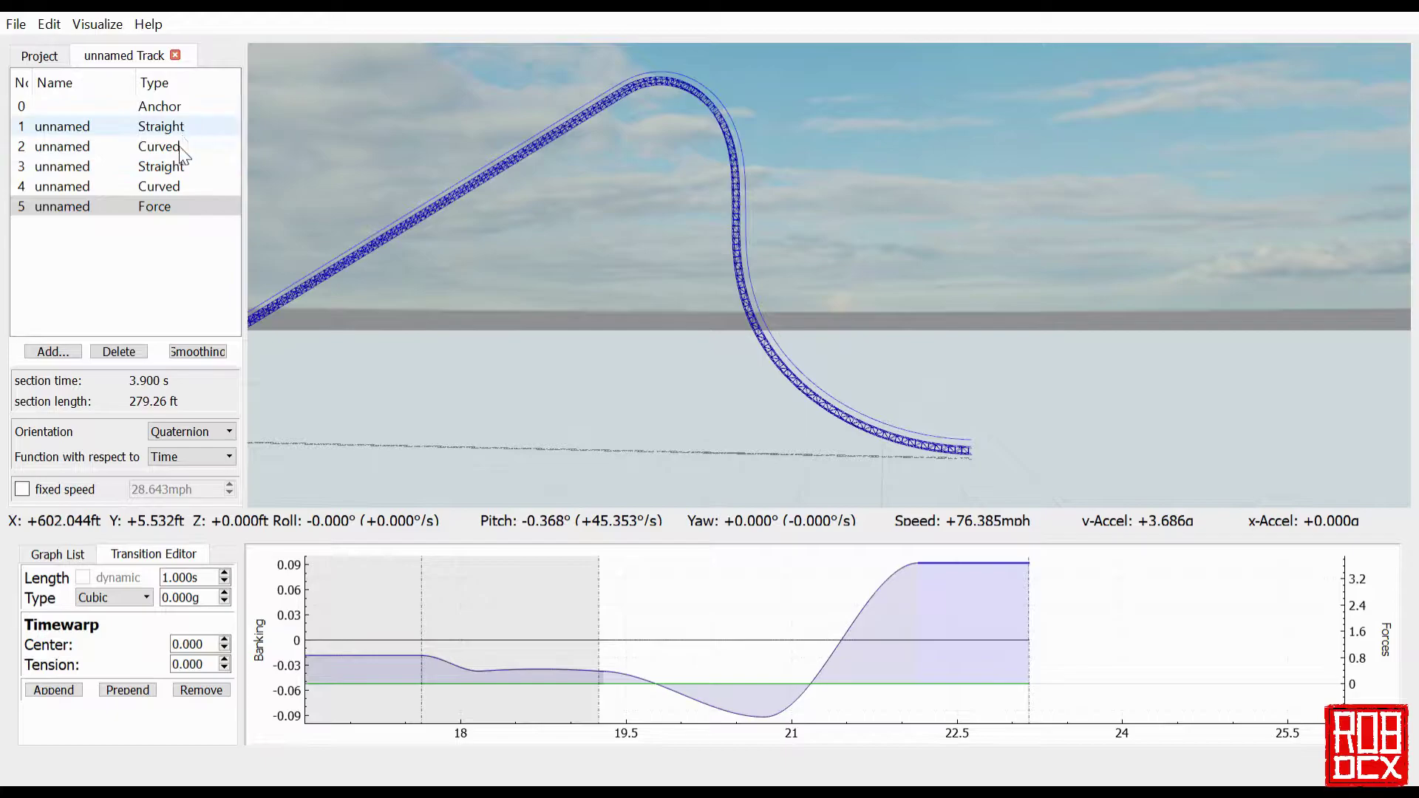
left_click(182, 189)
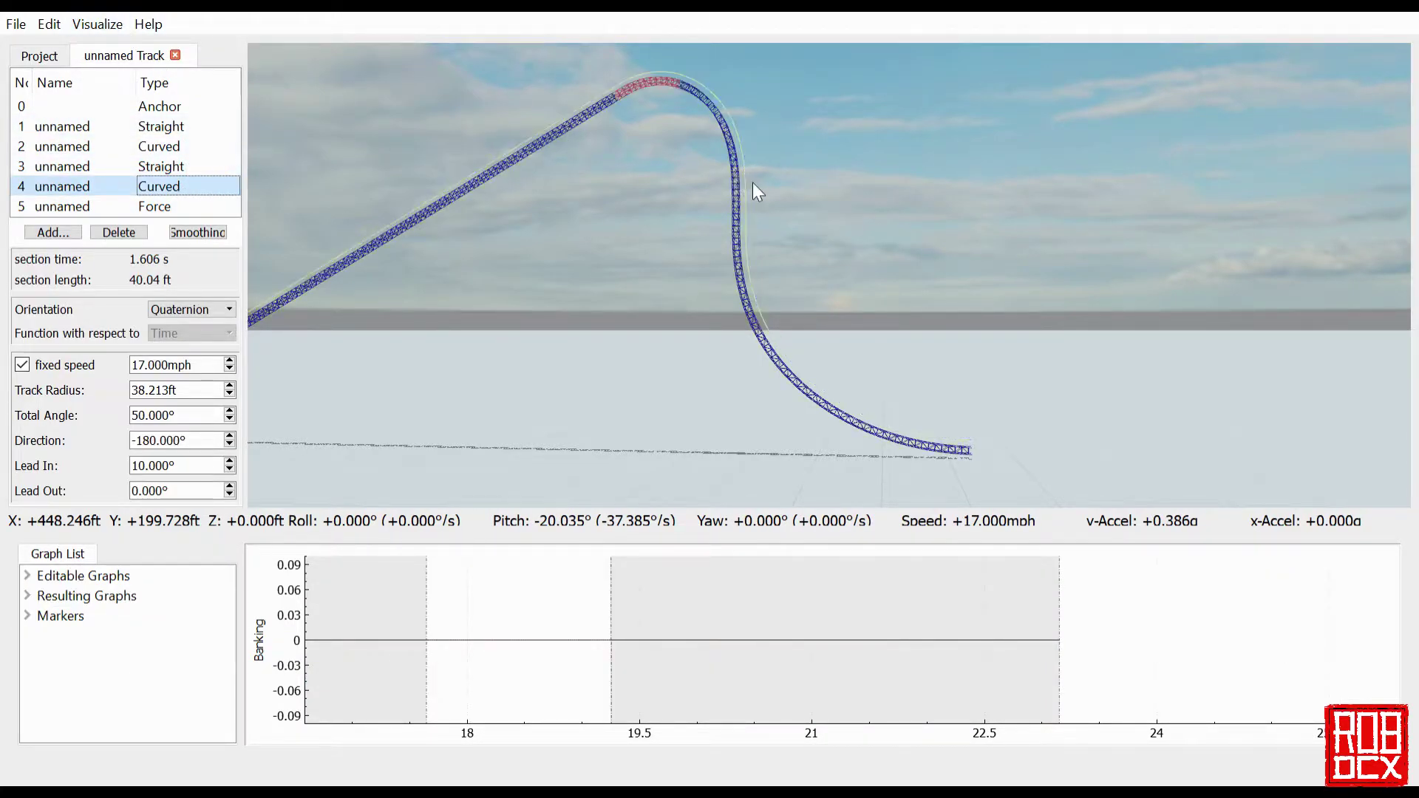
left_click(166, 204)
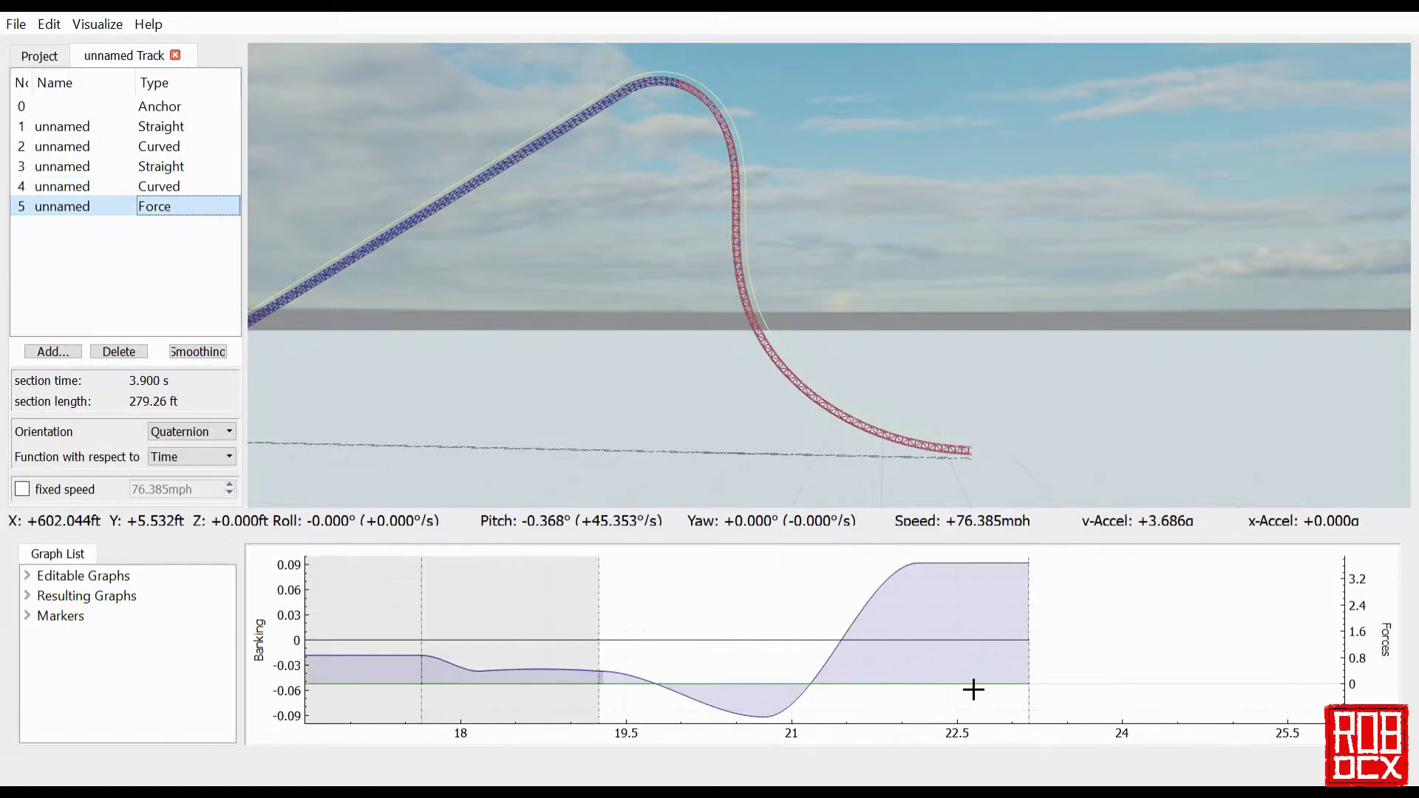
left_click(672, 700)
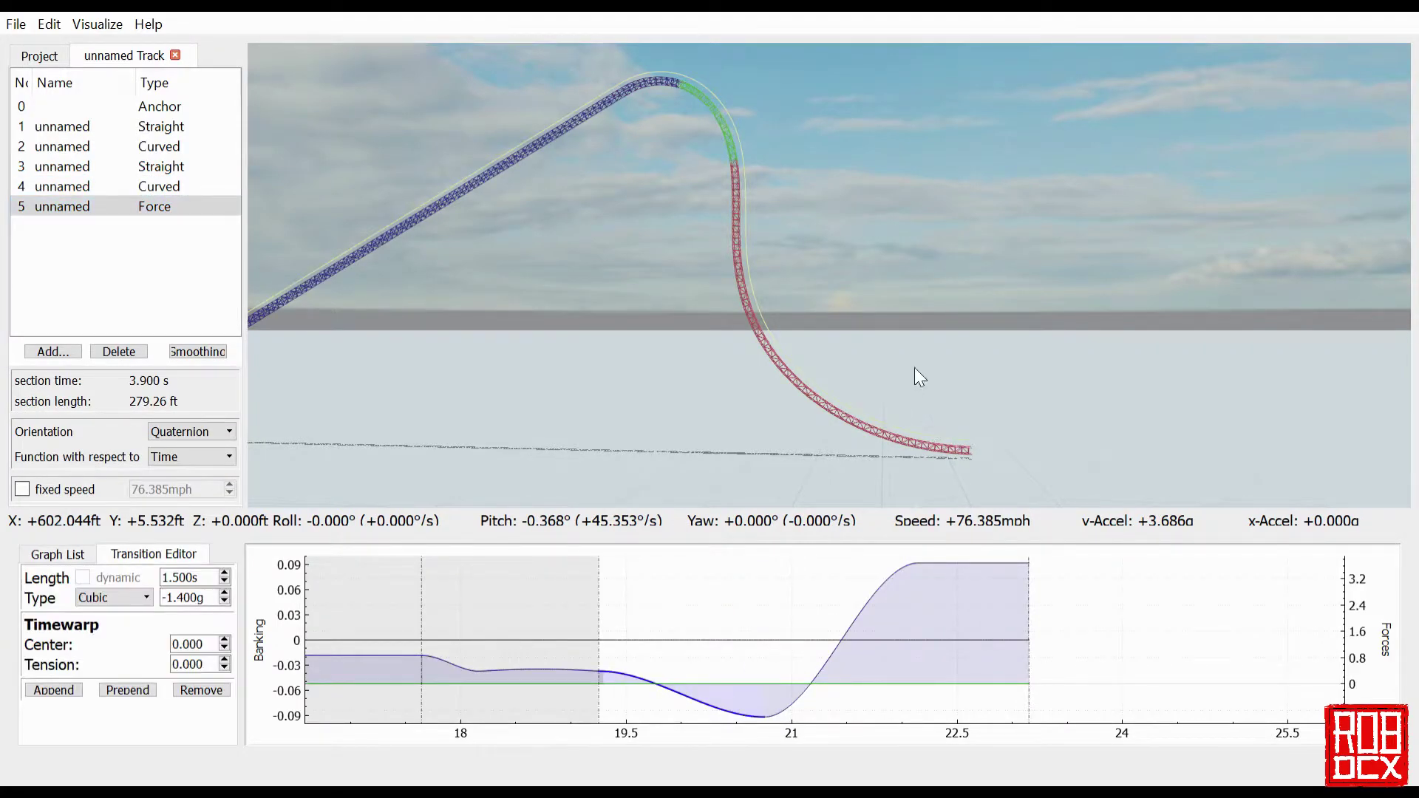
Ride the first drop from the rider's viewpoint through to the current track end, checking the forces along the way.
key("r")
key("s")
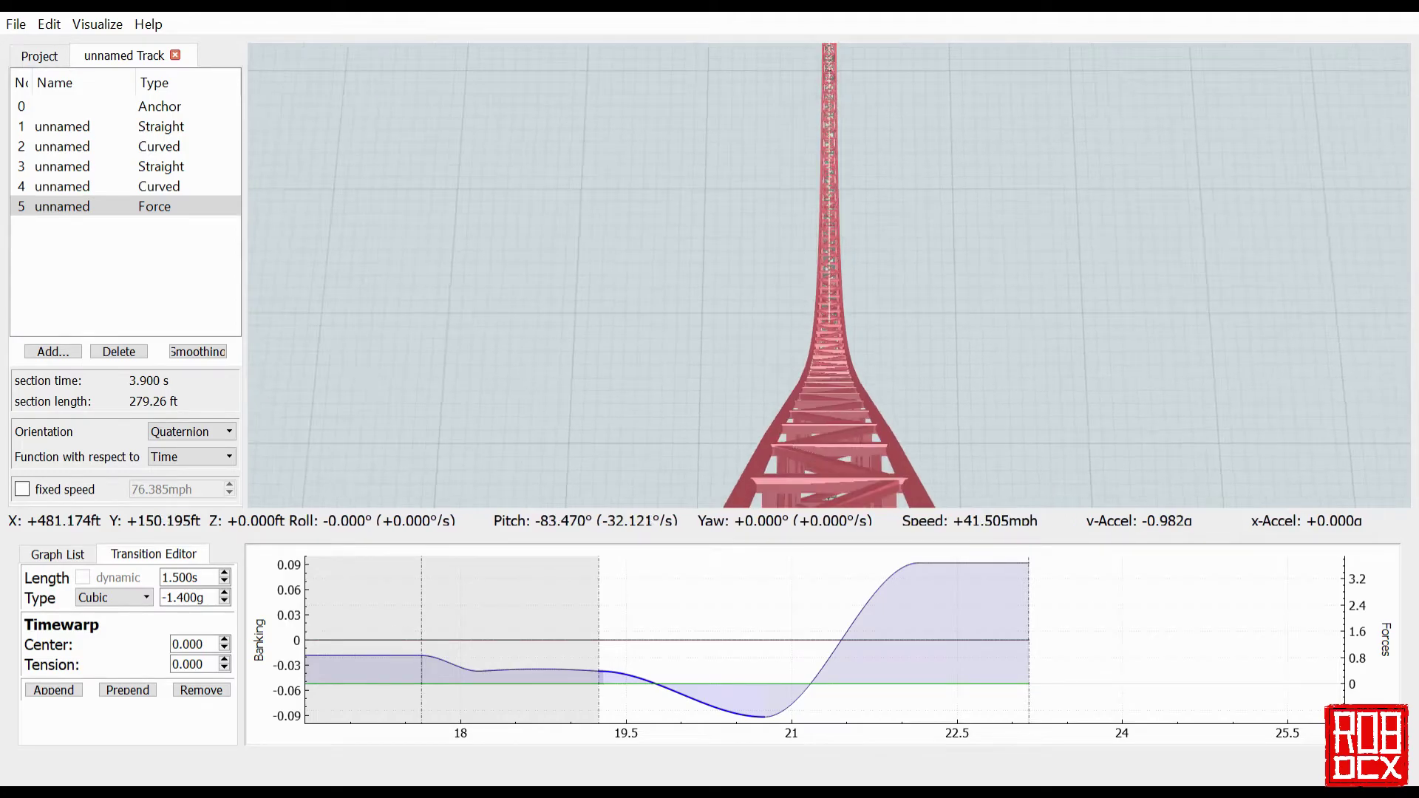
left_click(1168, 264)
key("r")
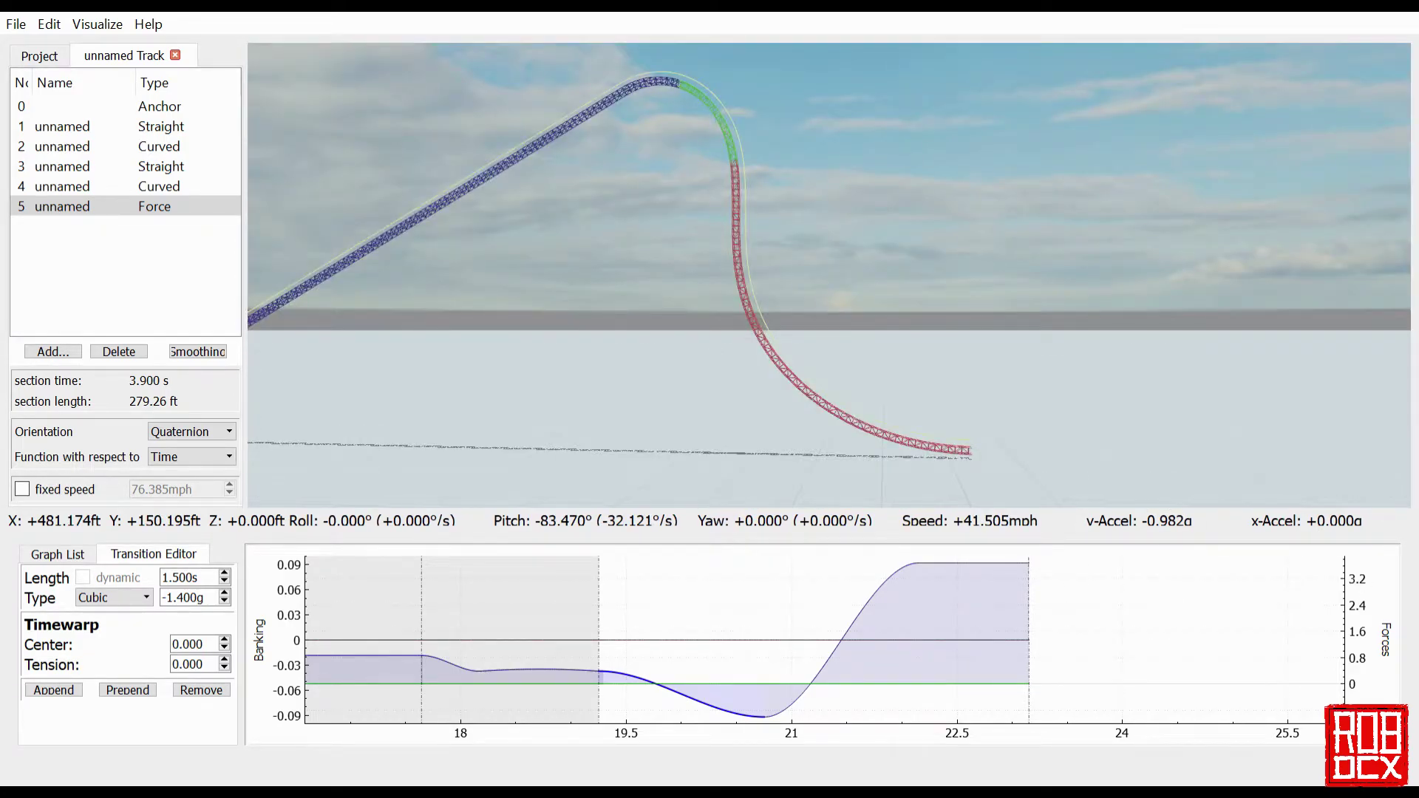
left_click_drag(1150, 275, 1162, 290)
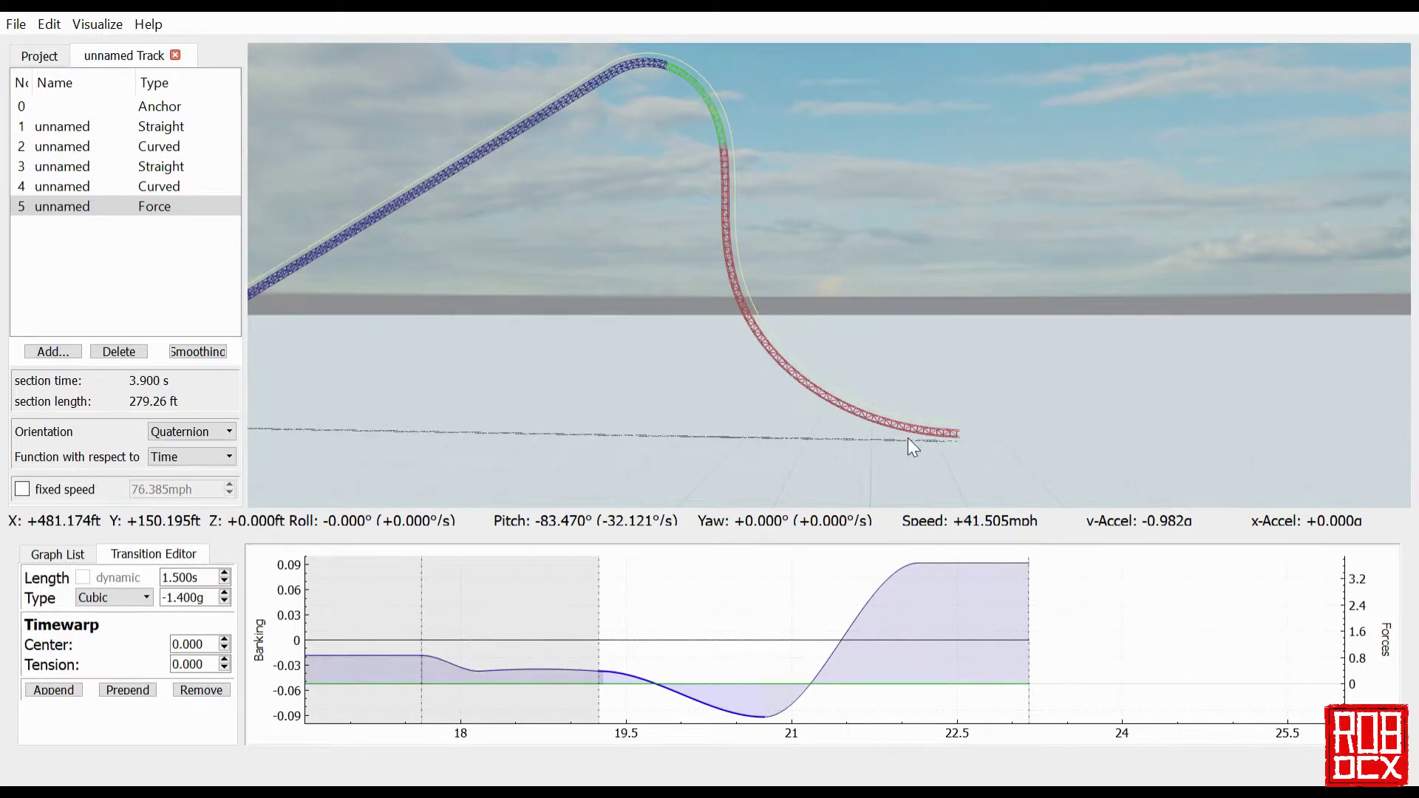
key("p")
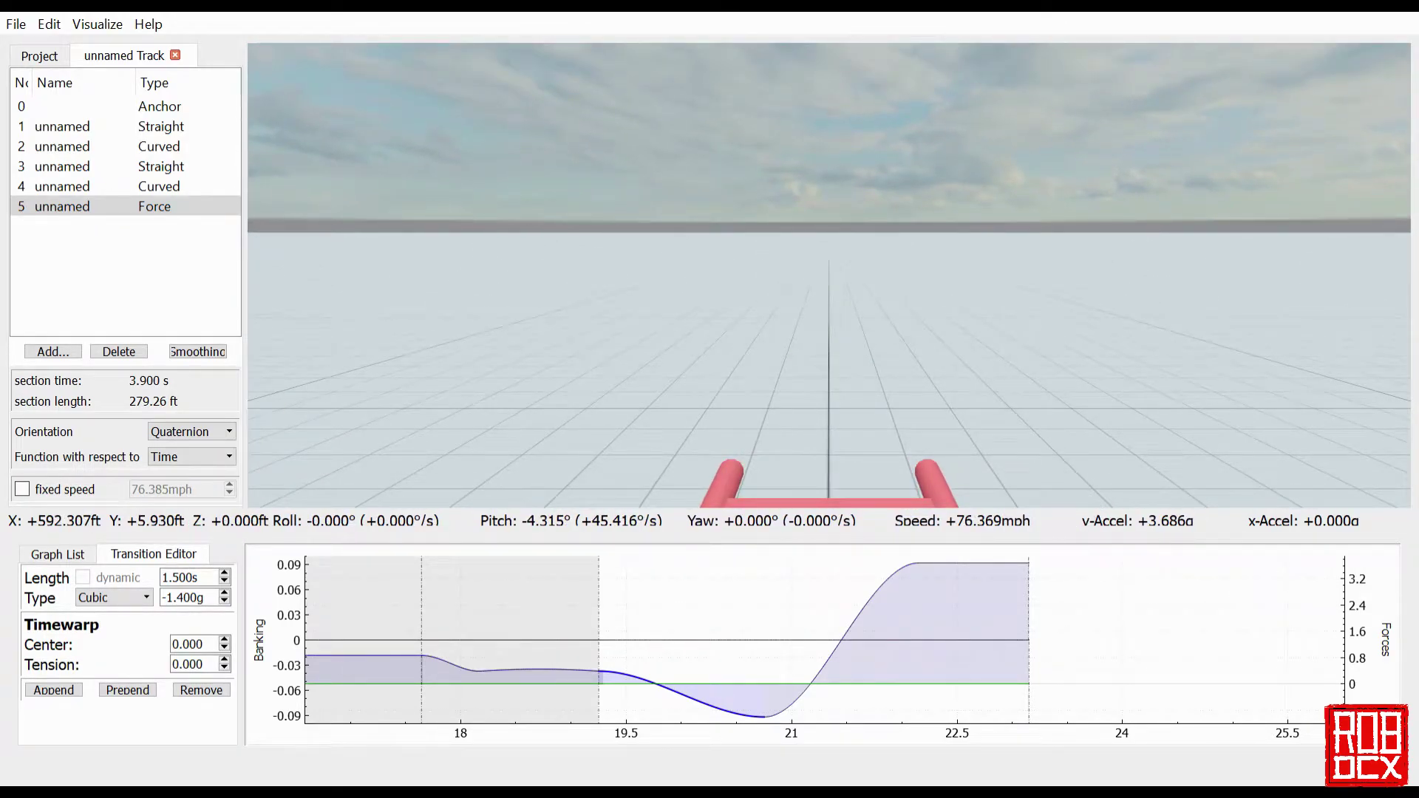
key("r")
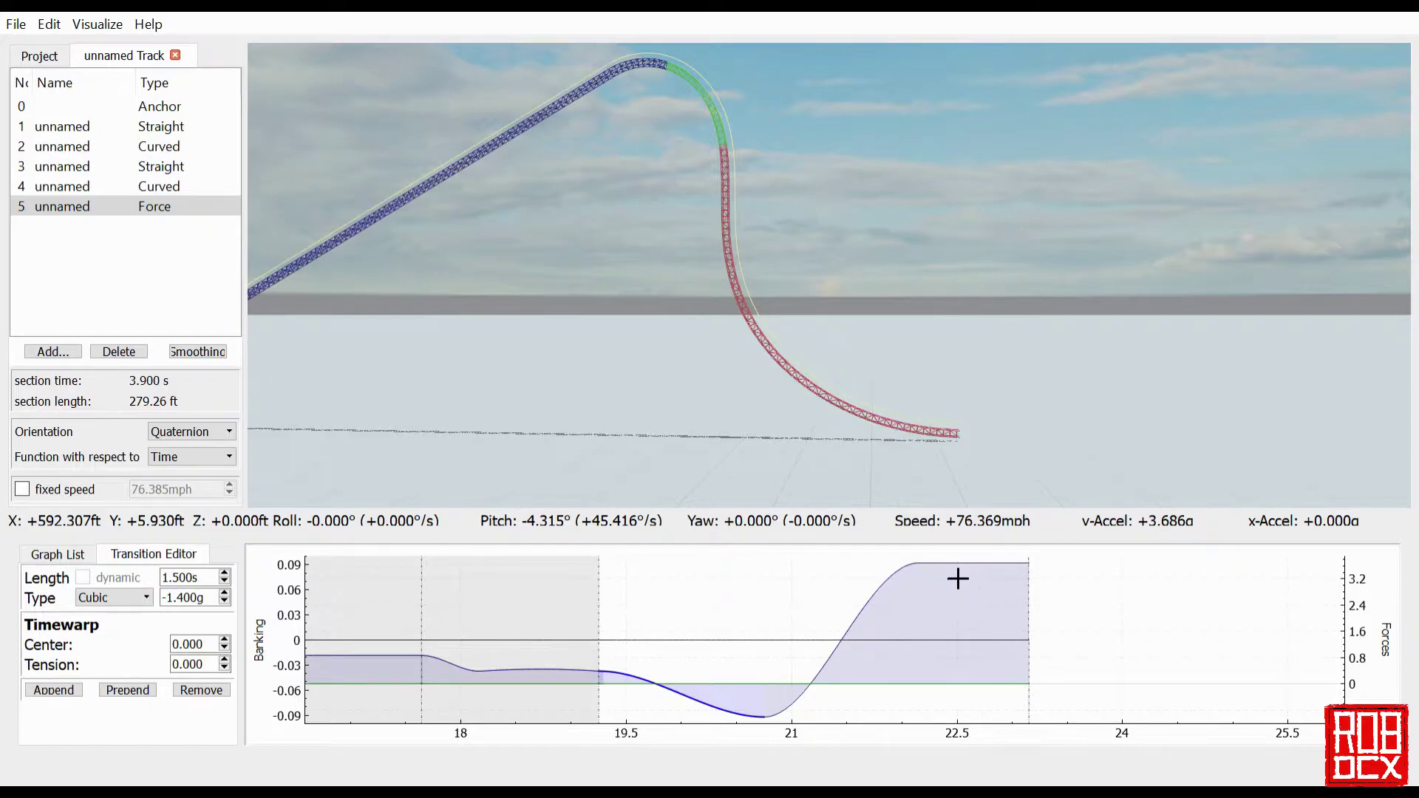
Set the length of the force section's final constant-force transition to 2.1 s, extending the valley into a climb.
left_click(957, 580)
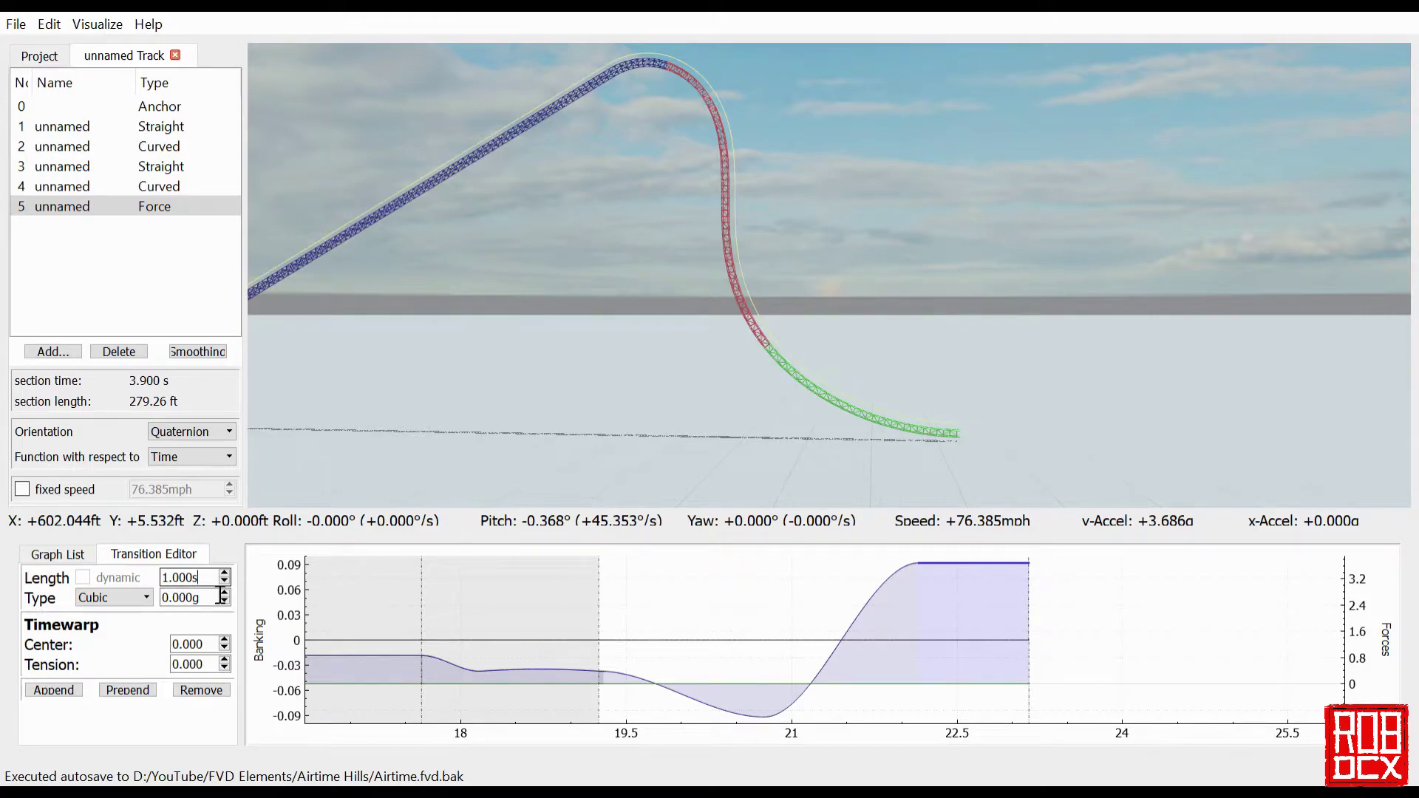
key("Up")
key("Up")
key("Up")
key("Up")
key("Up")
key("Up")
key("Up")
key("Up")
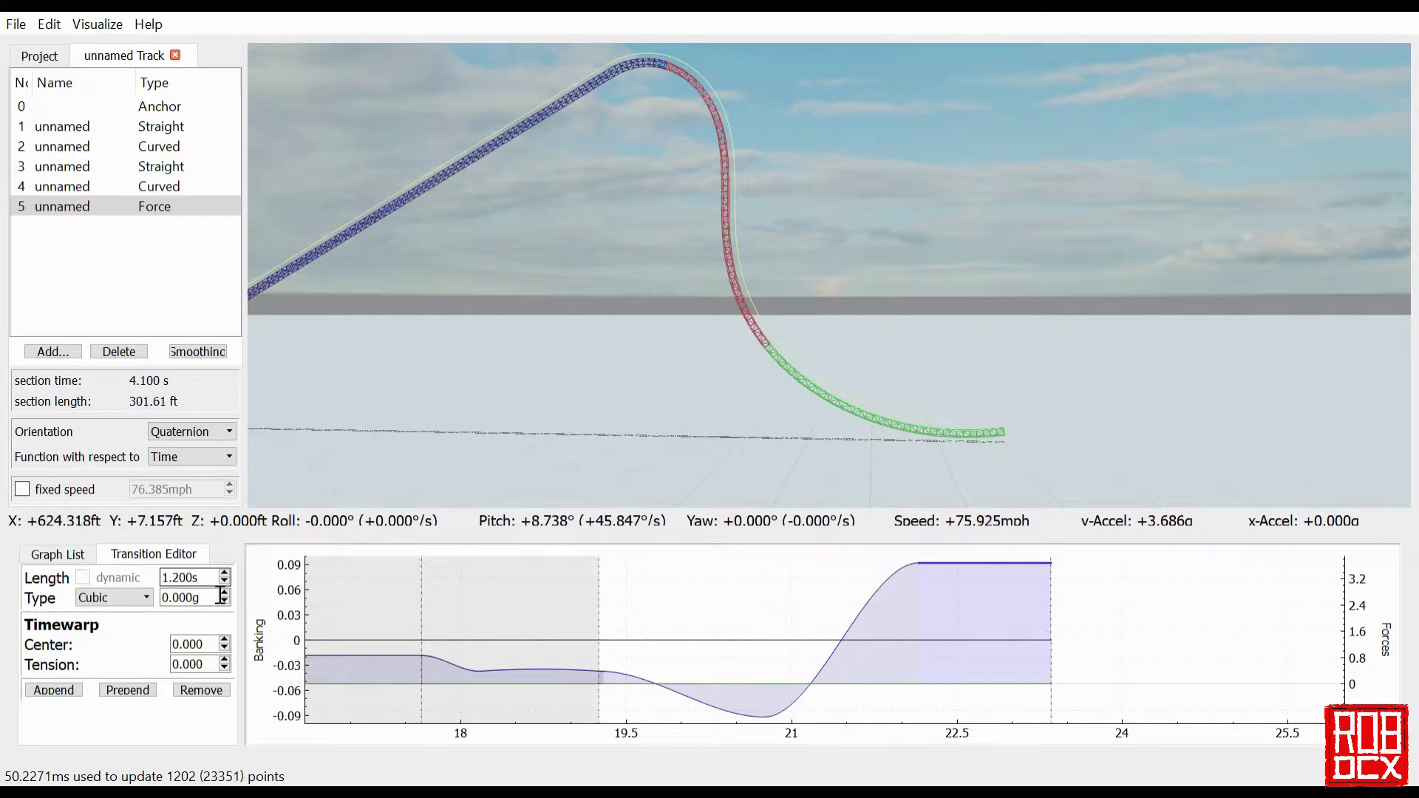
key("Up")
key("Up")
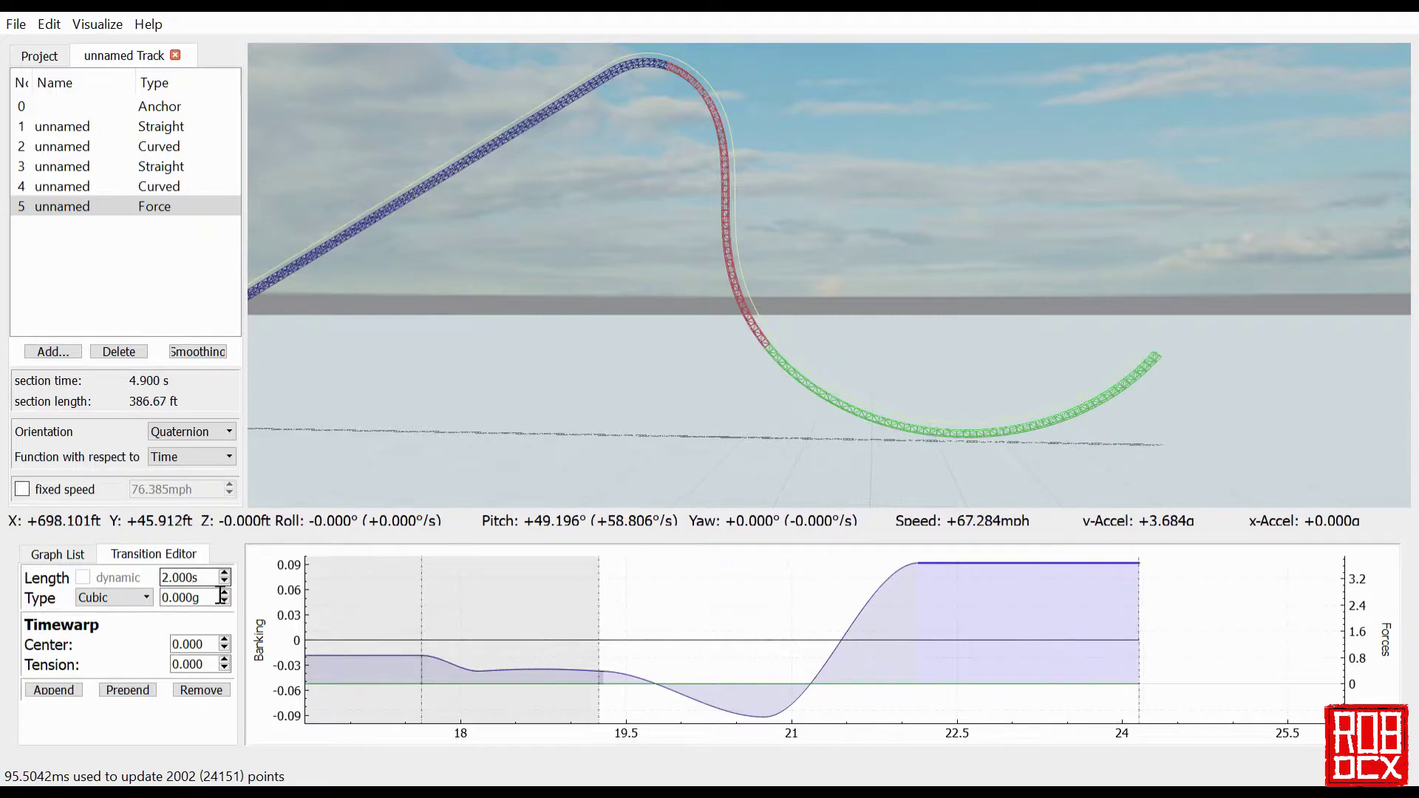
key("Up")
Append a 1 s cubic transition after the valley with a force change of -4.5 g.
left_click_drag(453, 457, 492, 431)
key("w")
key("s")
key("s")
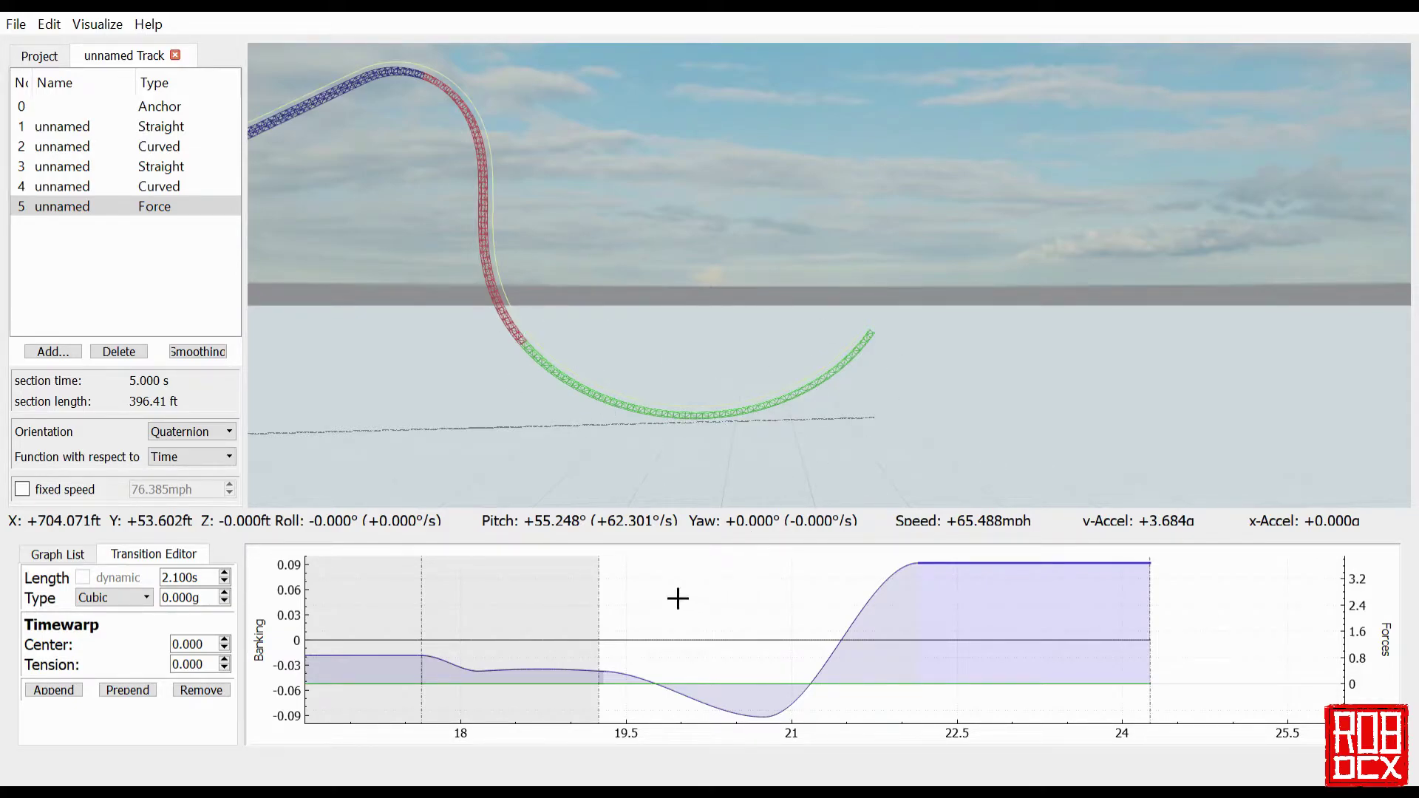
left_click(47, 691)
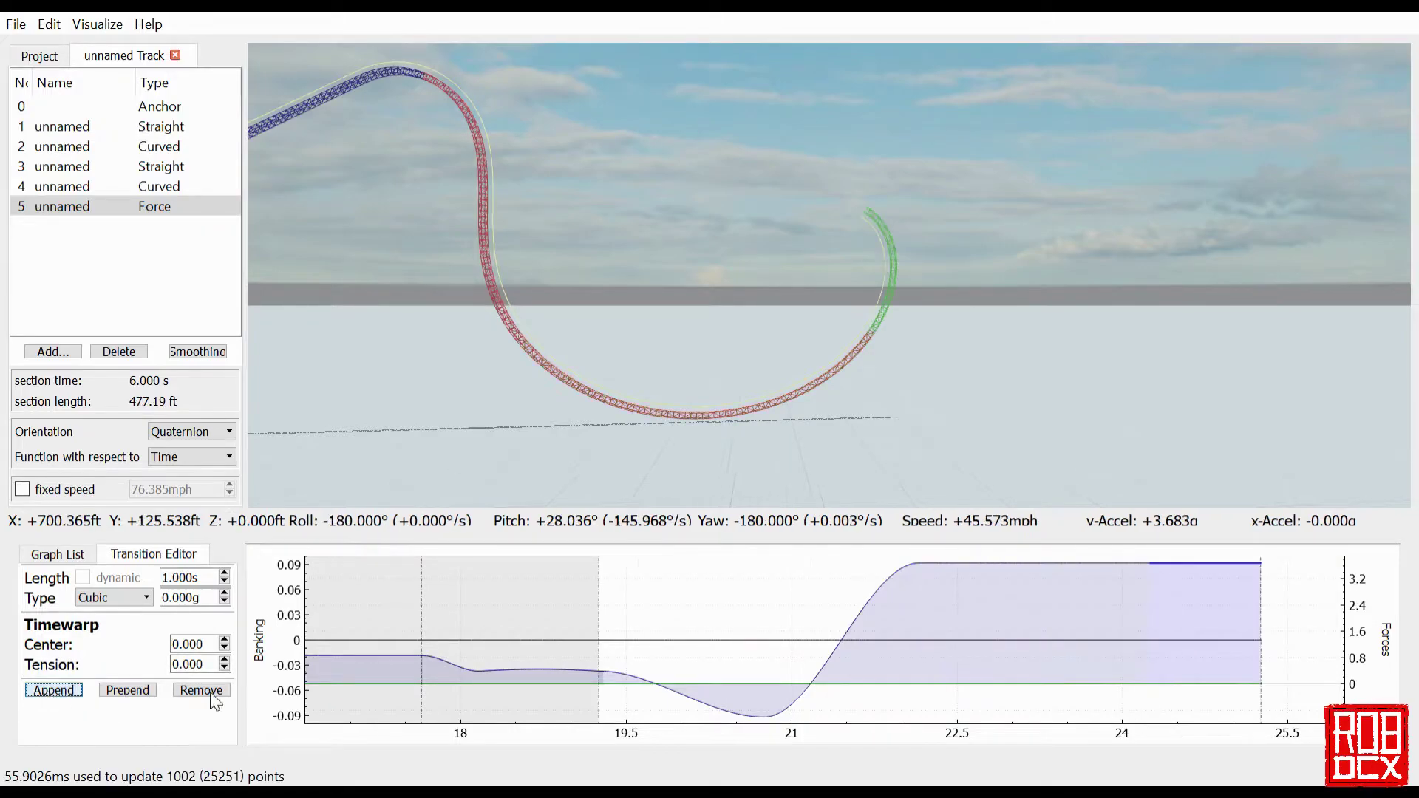
left_click(1215, 581)
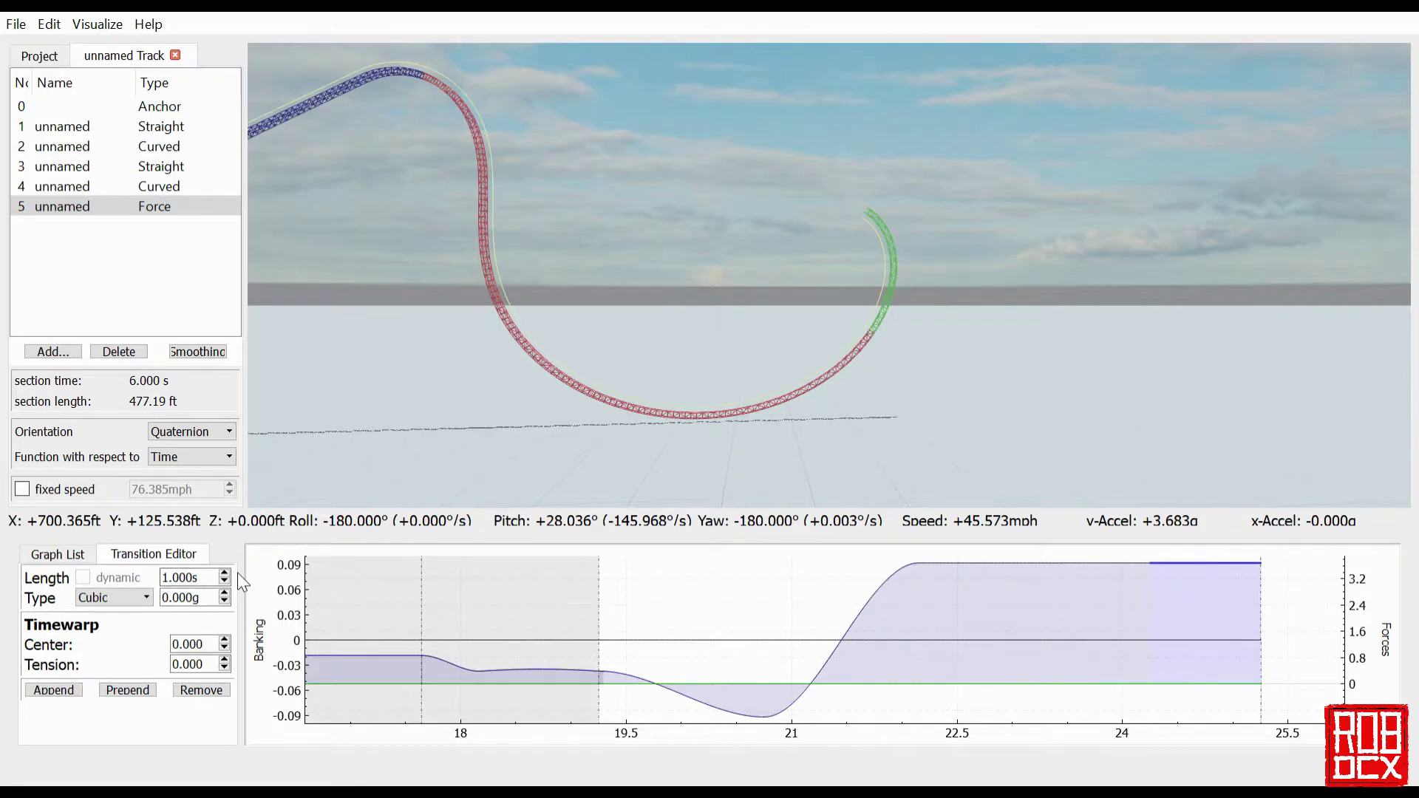
left_click(192, 600)
scroll(221, 608, "down", 13)
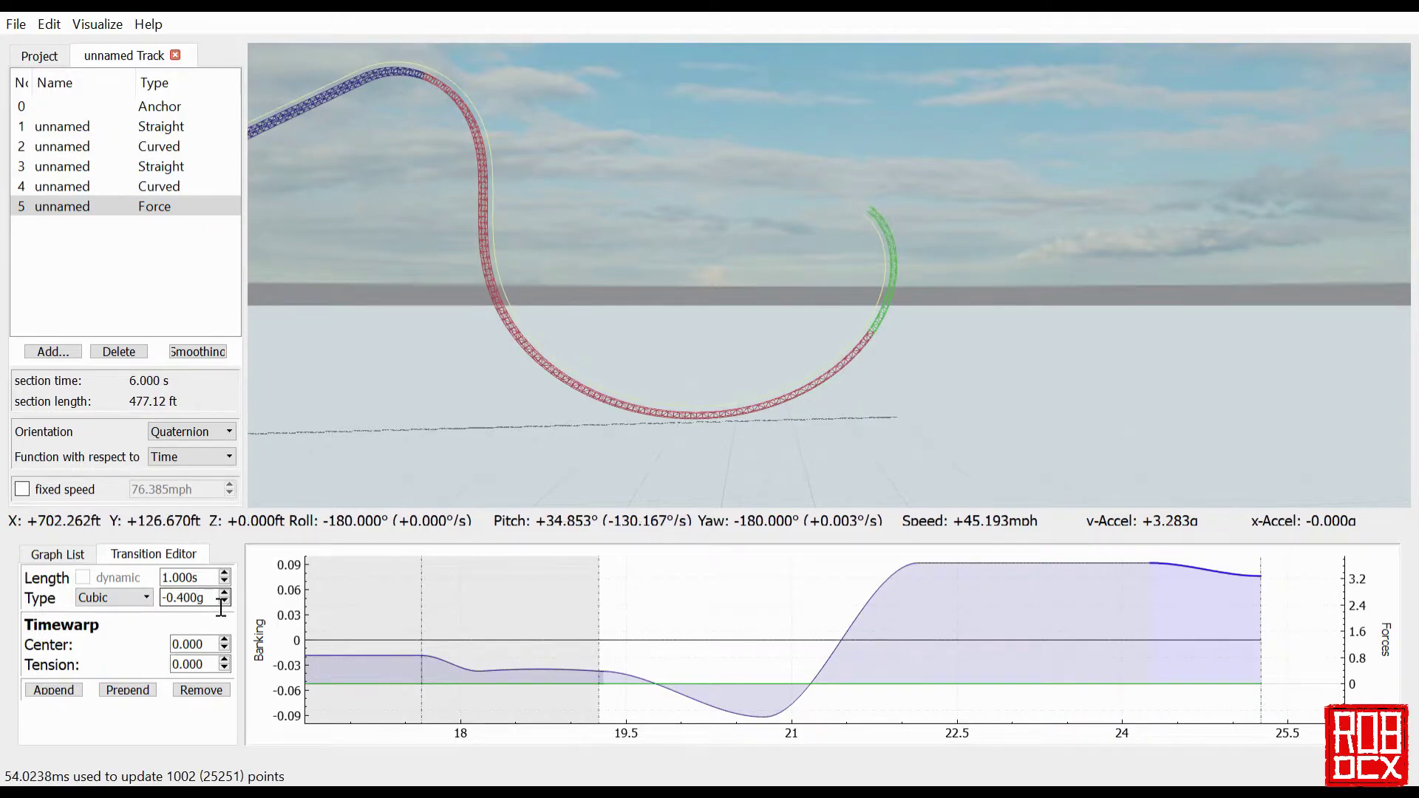
scroll(219, 607, "down", 14)
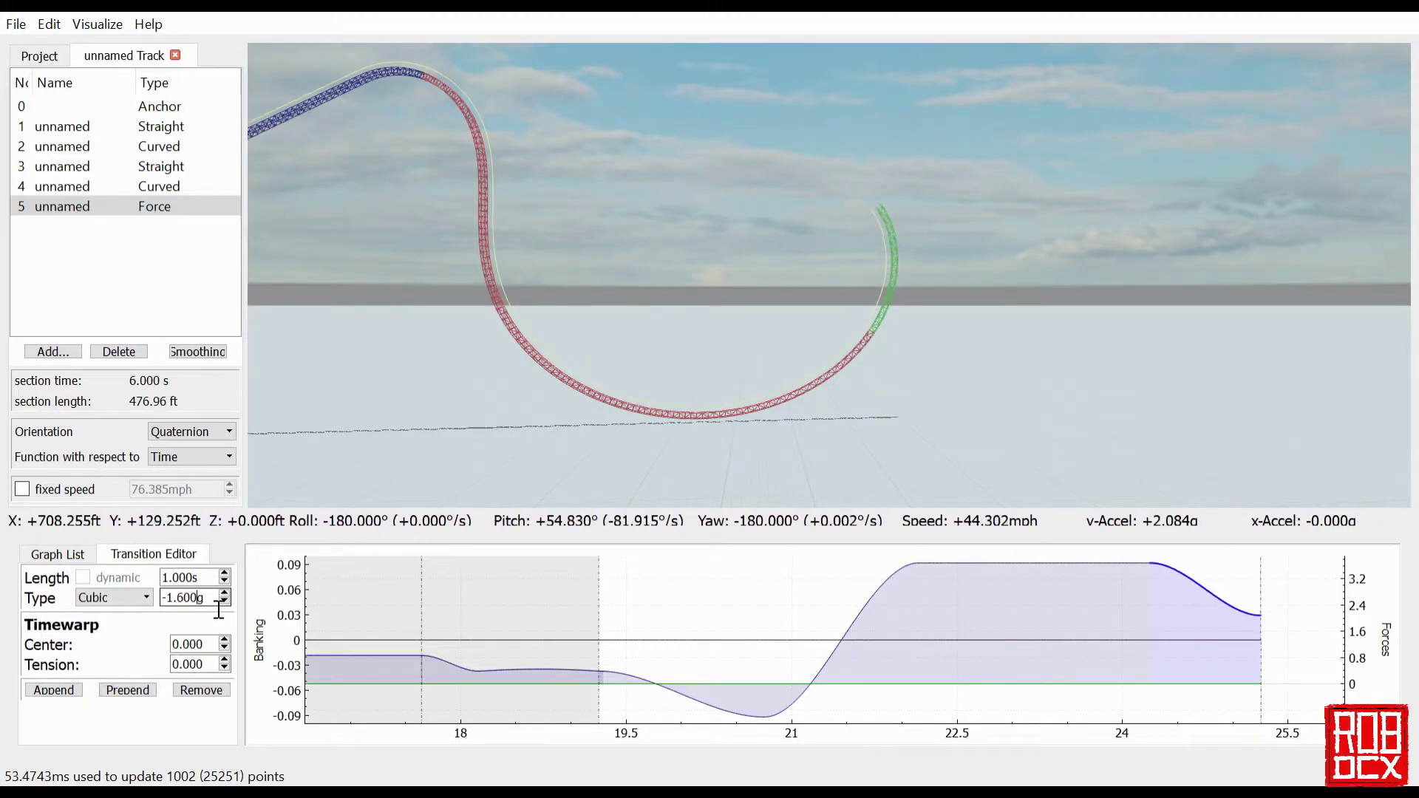
scroll(218, 607, "down", 2)
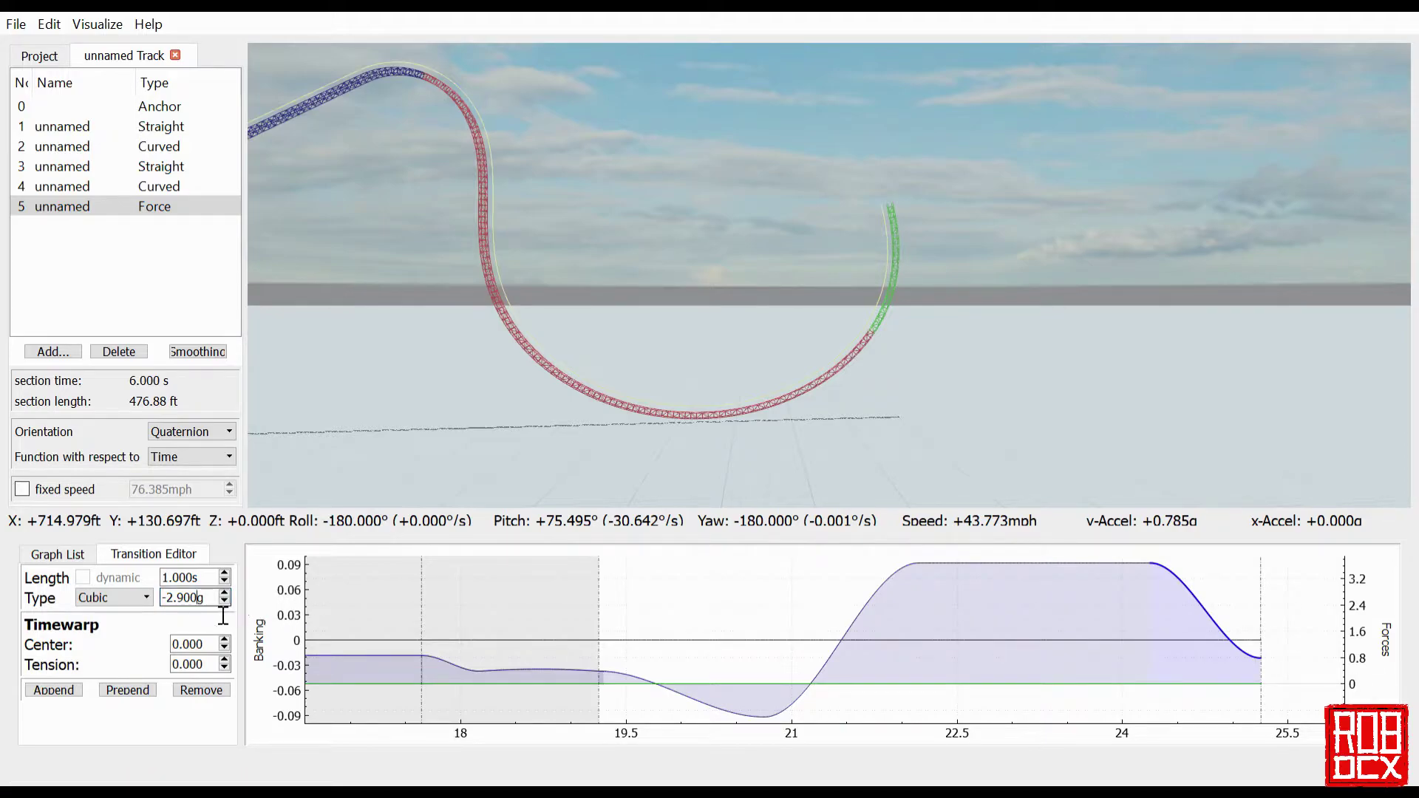
scroll(222, 615, "down", 8)
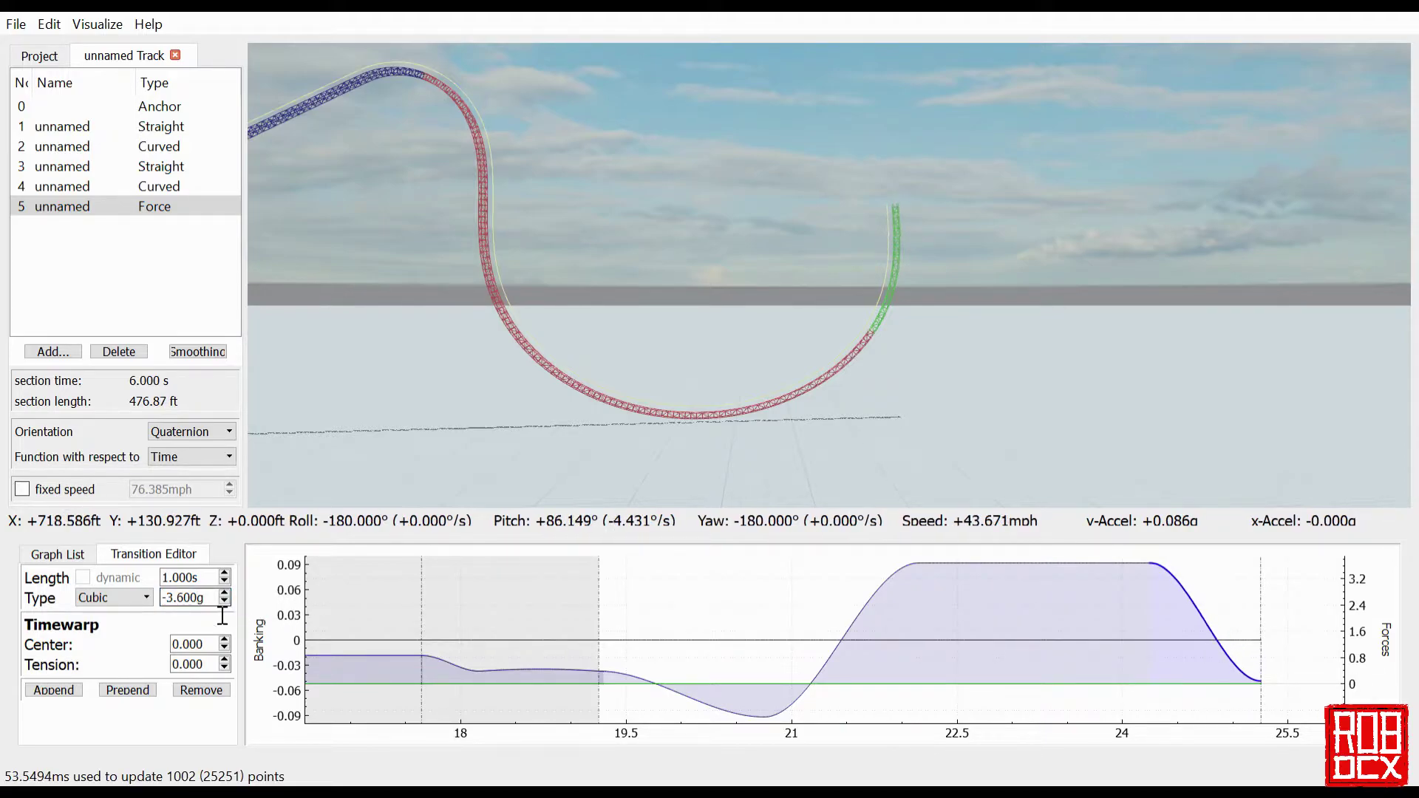
scroll(222, 615, "down", 3)
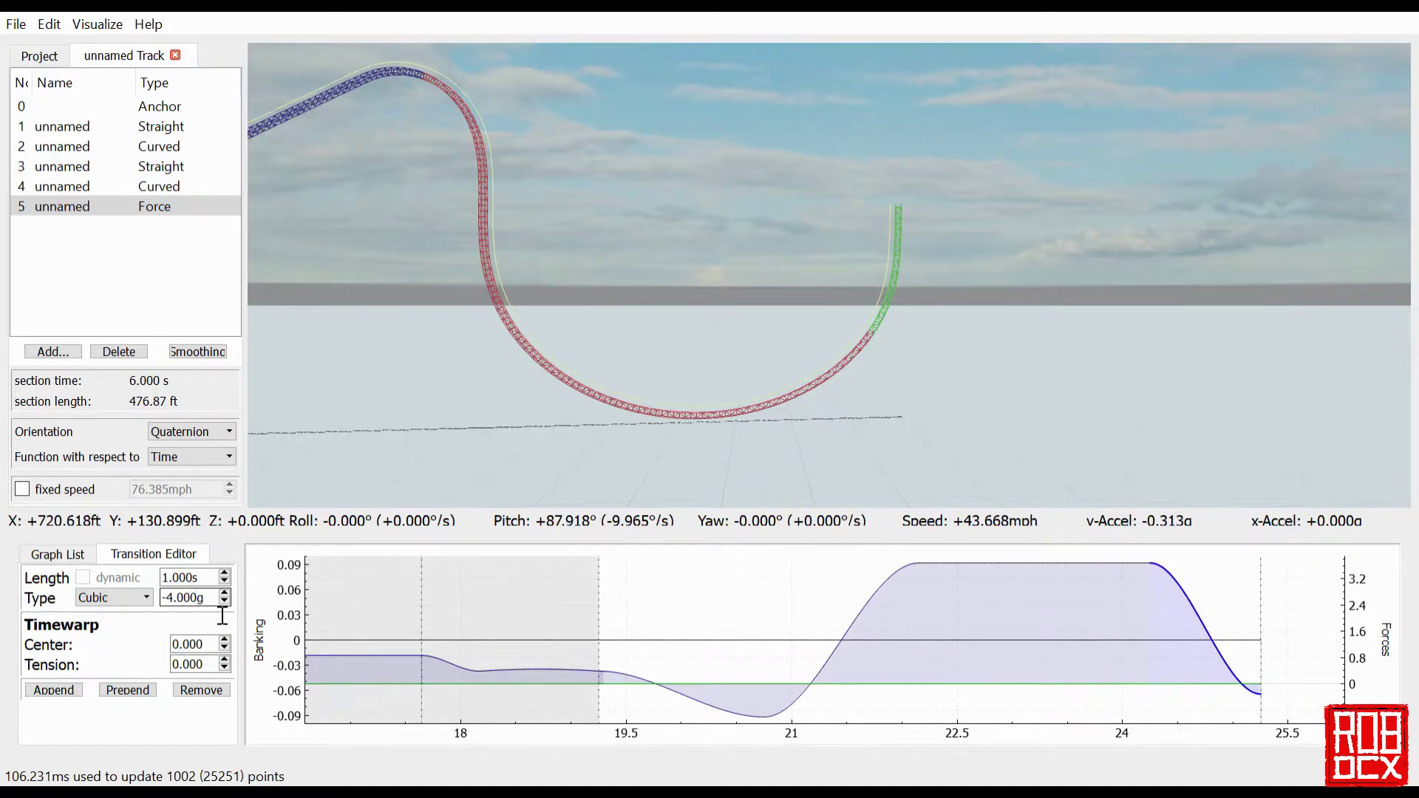
scroll(222, 615, "down", 2)
scroll(221, 615, "down", 2)
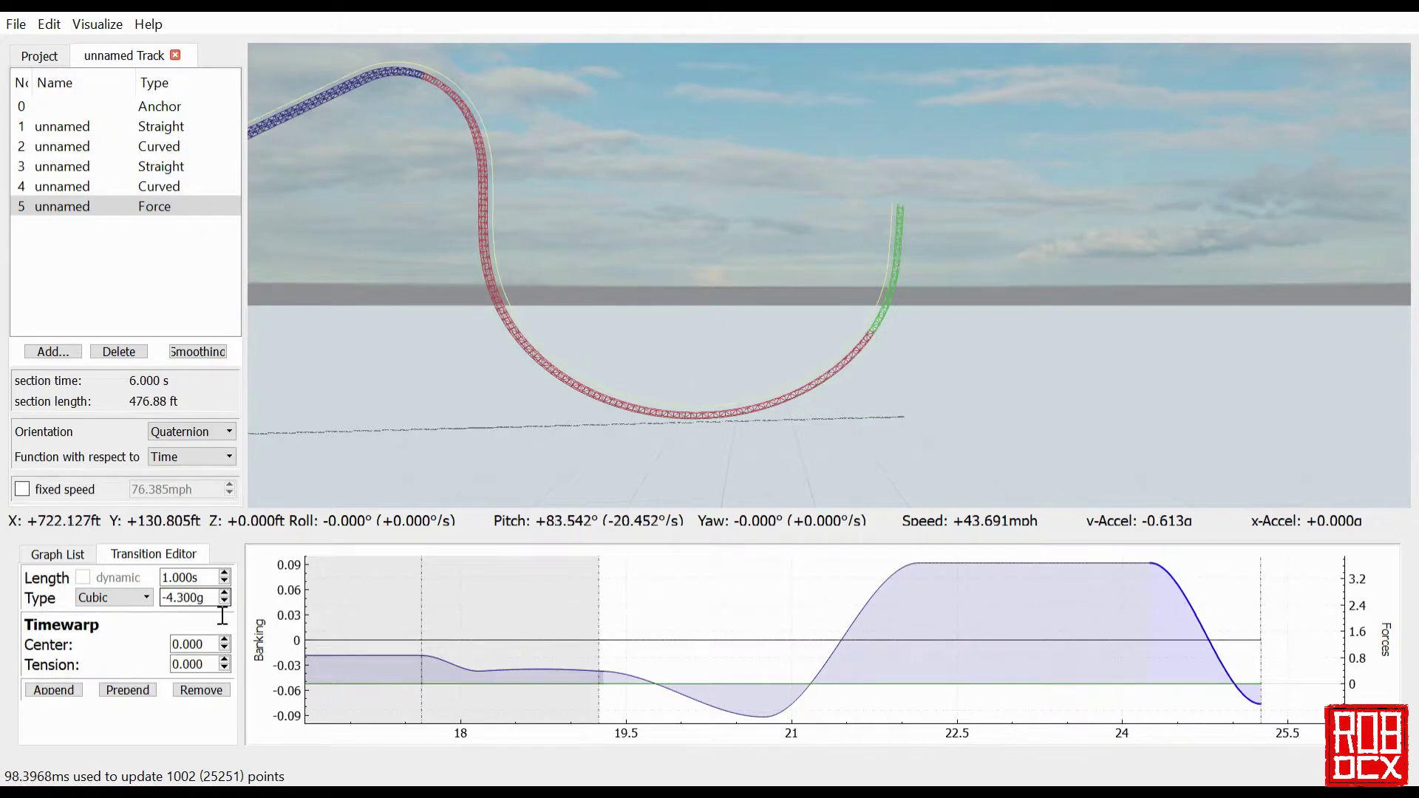
scroll(222, 615, "down", 1)
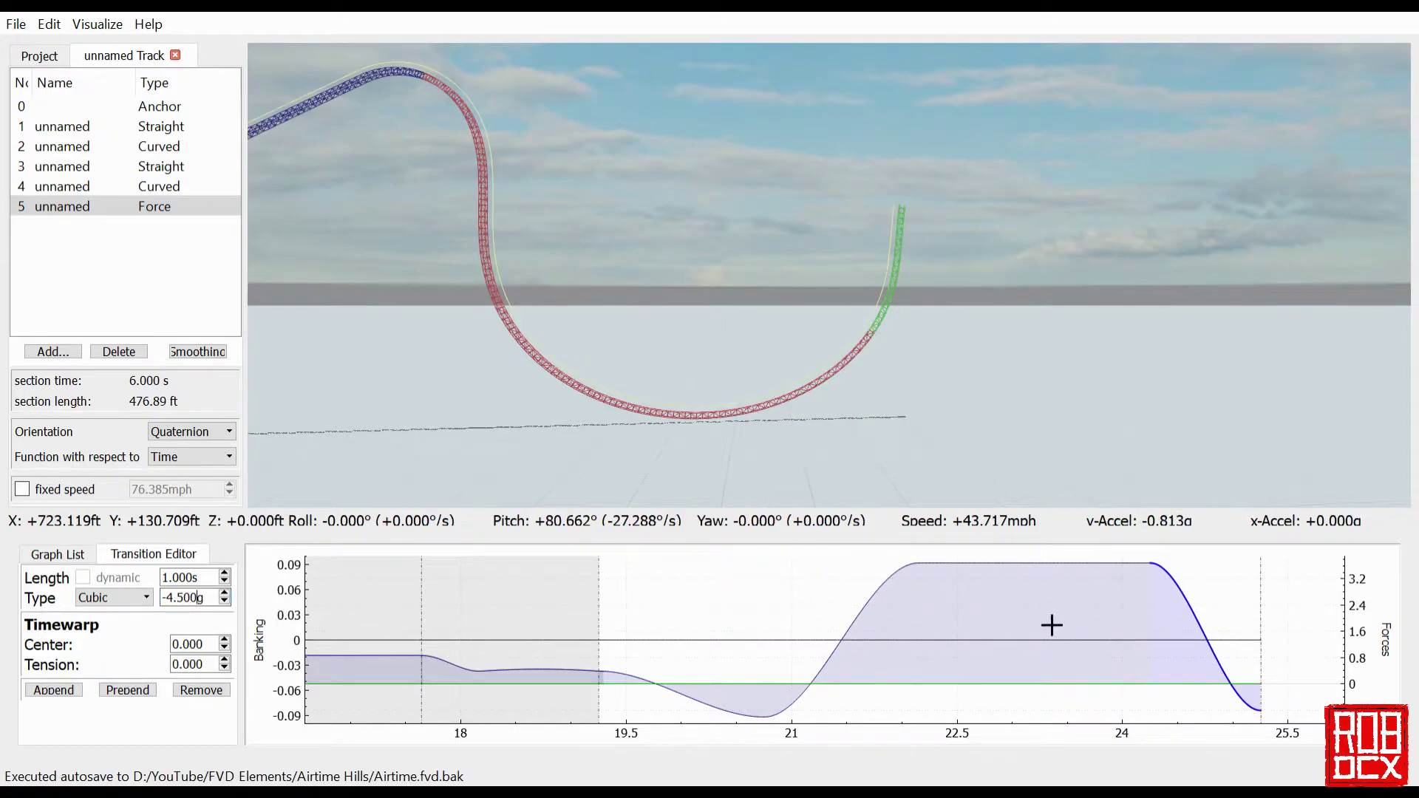
Append a constant-force transition with a 0 g change and set its length to 2.8 s to carry the track over the hill.
left_click(59, 691)
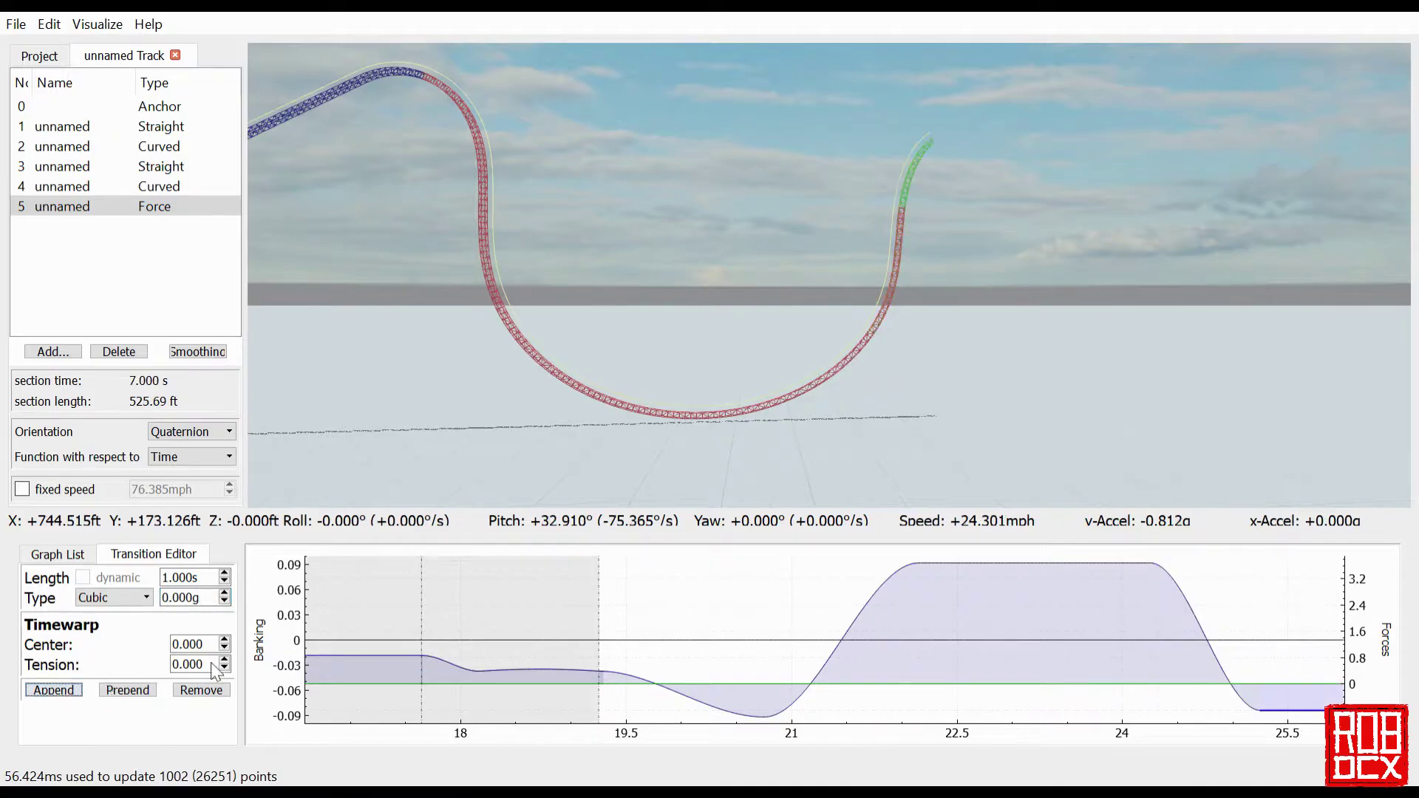
left_click(214, 584)
key("Up")
key("Up")
key("Up")
key("Up")
key("Up")
key("Up")
key("Up")
key("Up")
key("Up")
key("Up")
key("Up")
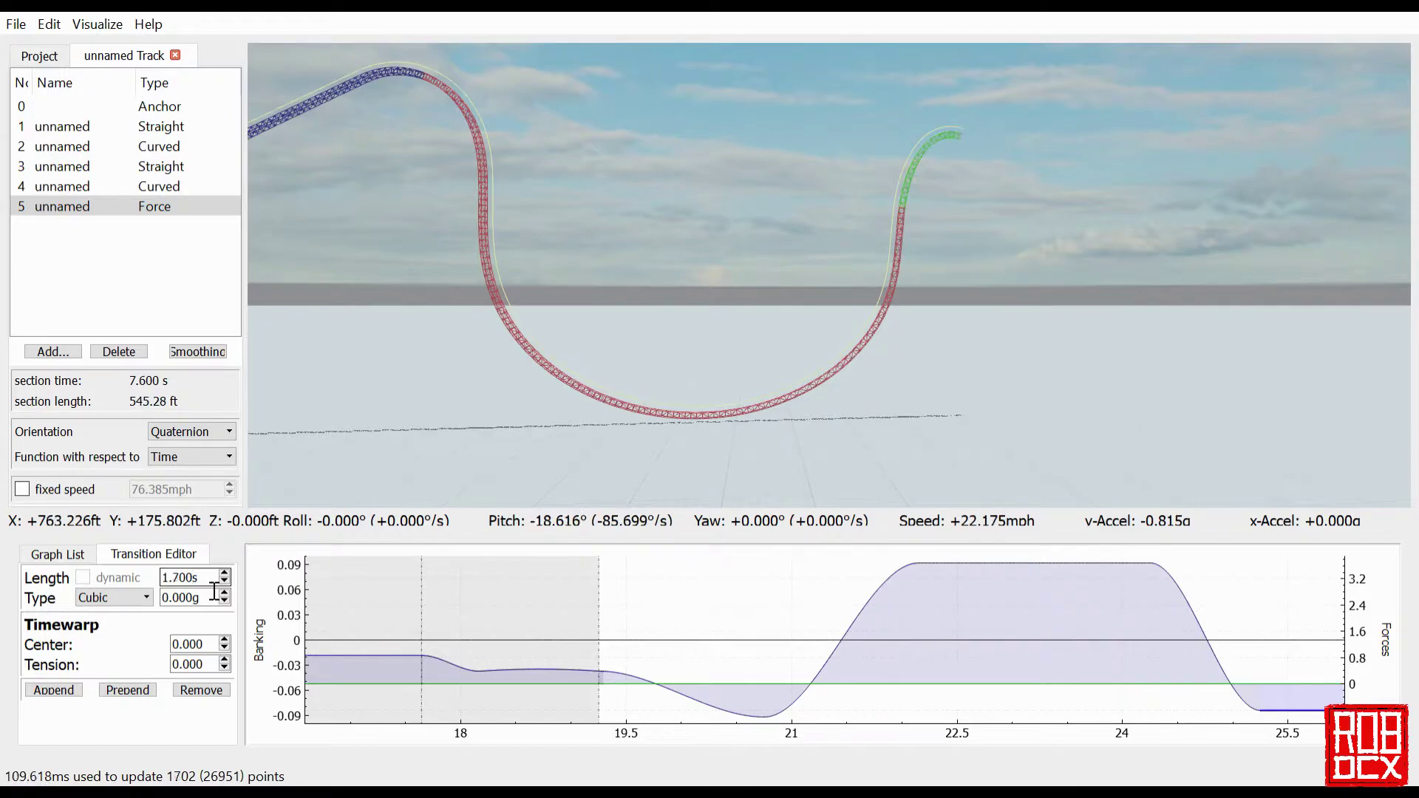
key("Up")
key("Up")
key("Up")
key("Up")
key("Up")
key("Up")
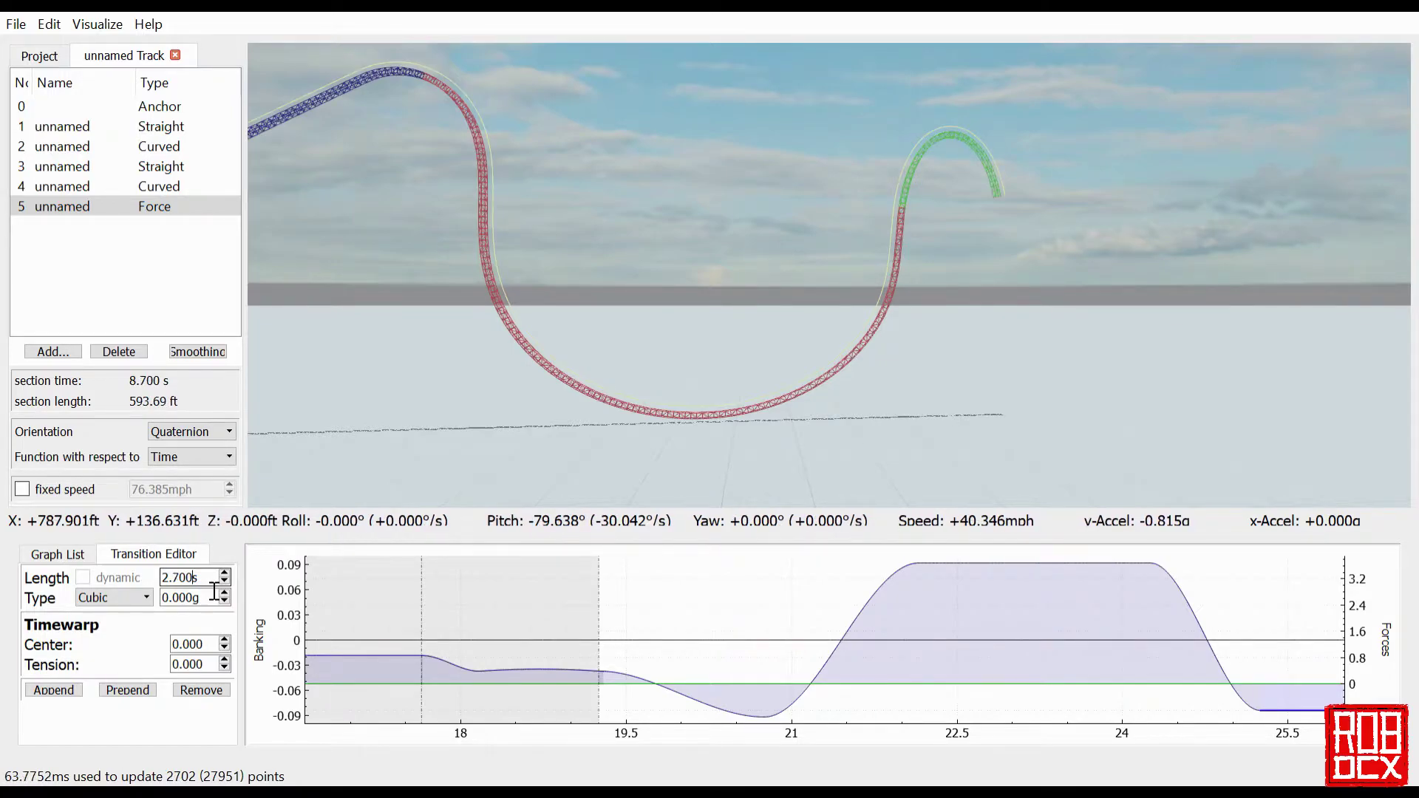
key("Up")
Set the length of the valley's constant-force transition to 1.75 s to adjust the hill's steepness and height.
key("d")
left_click_drag(961, 436, 933, 423)
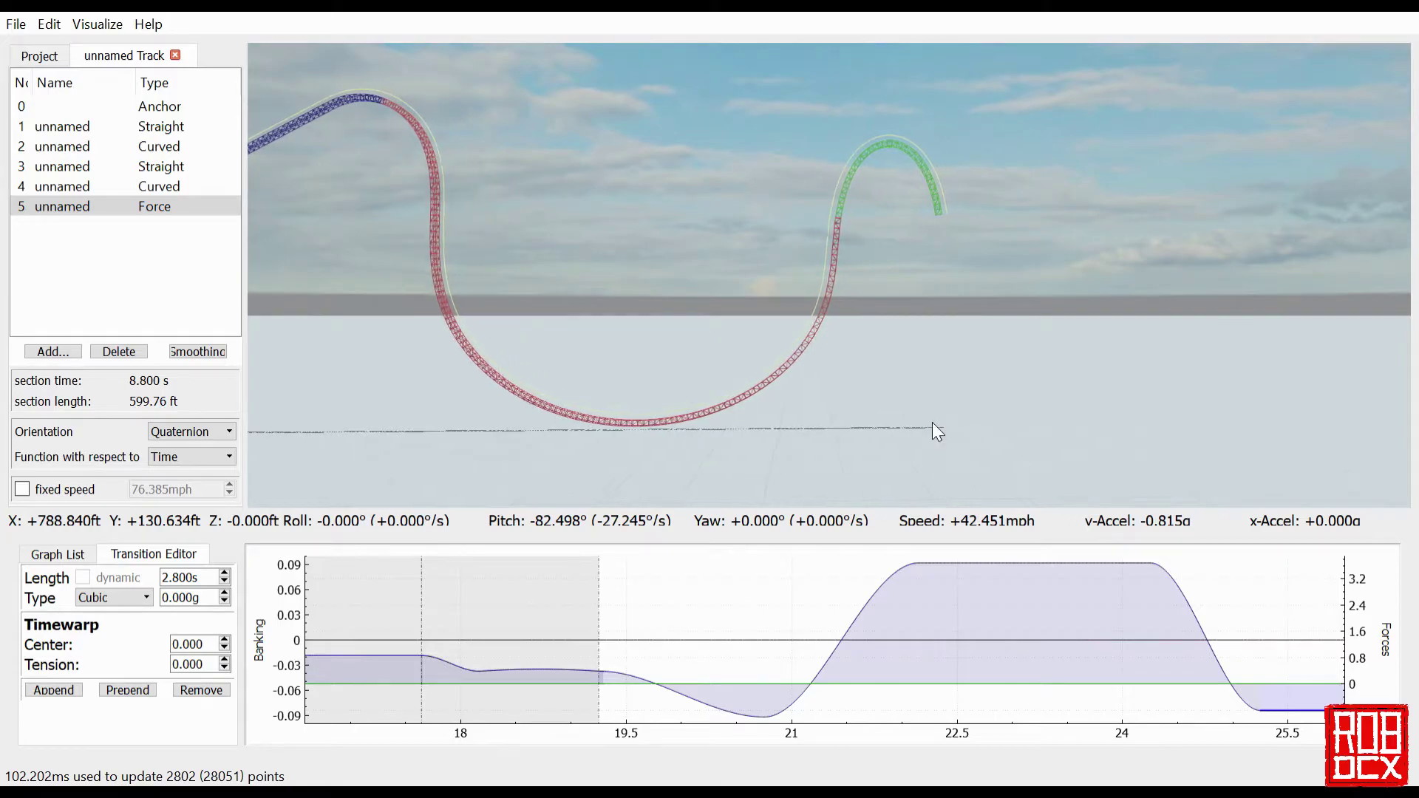
left_click(1008, 583)
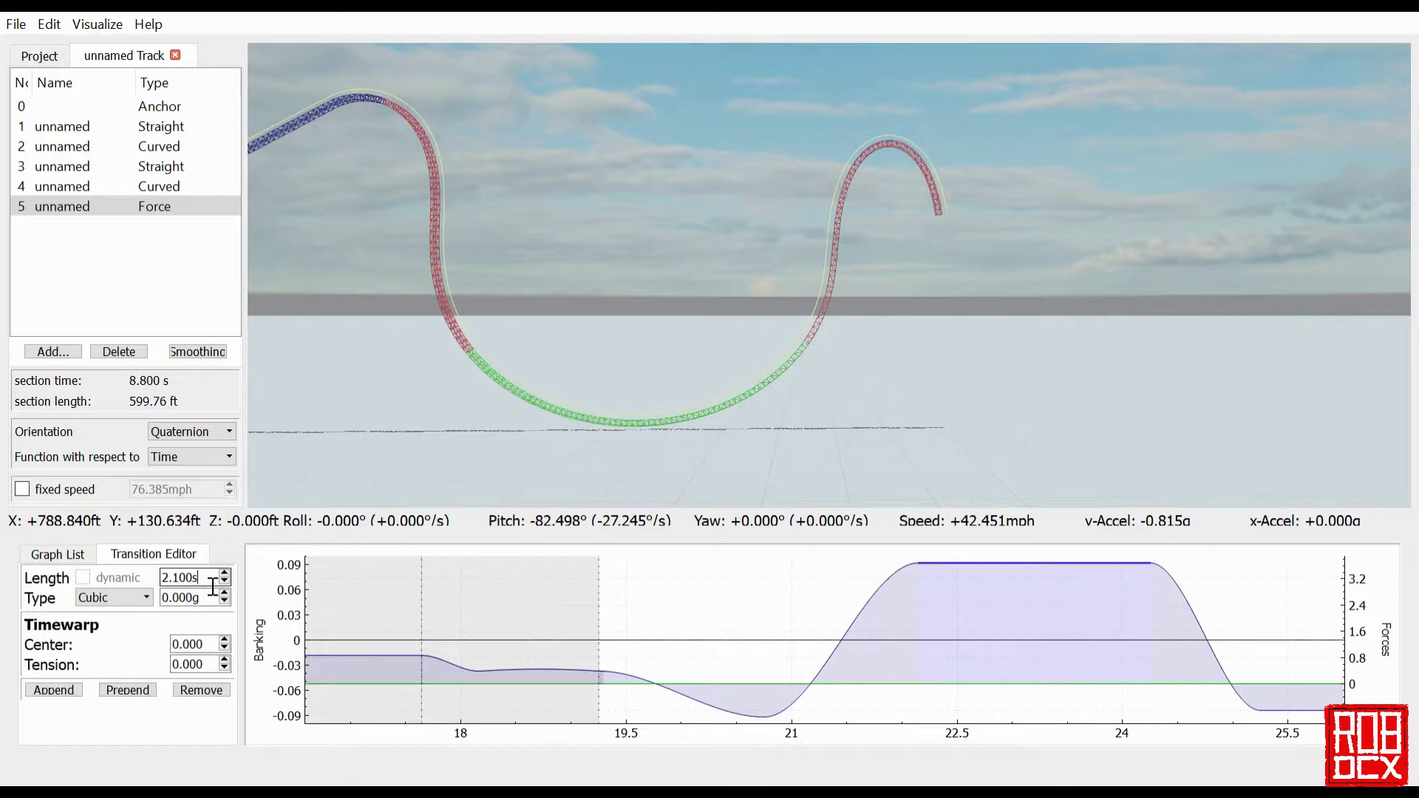
scroll(213, 587, "down", 3)
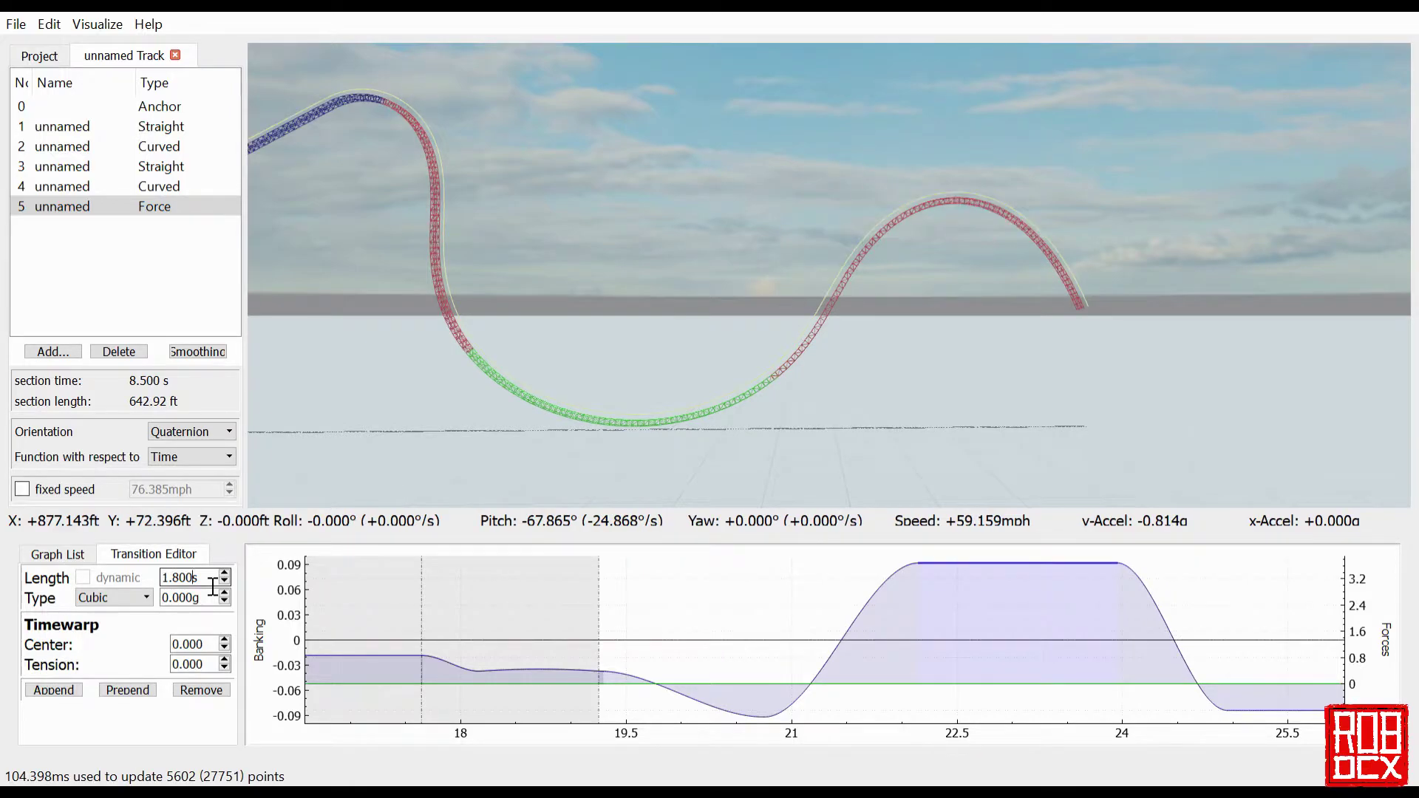
scroll(213, 587, "down", 1)
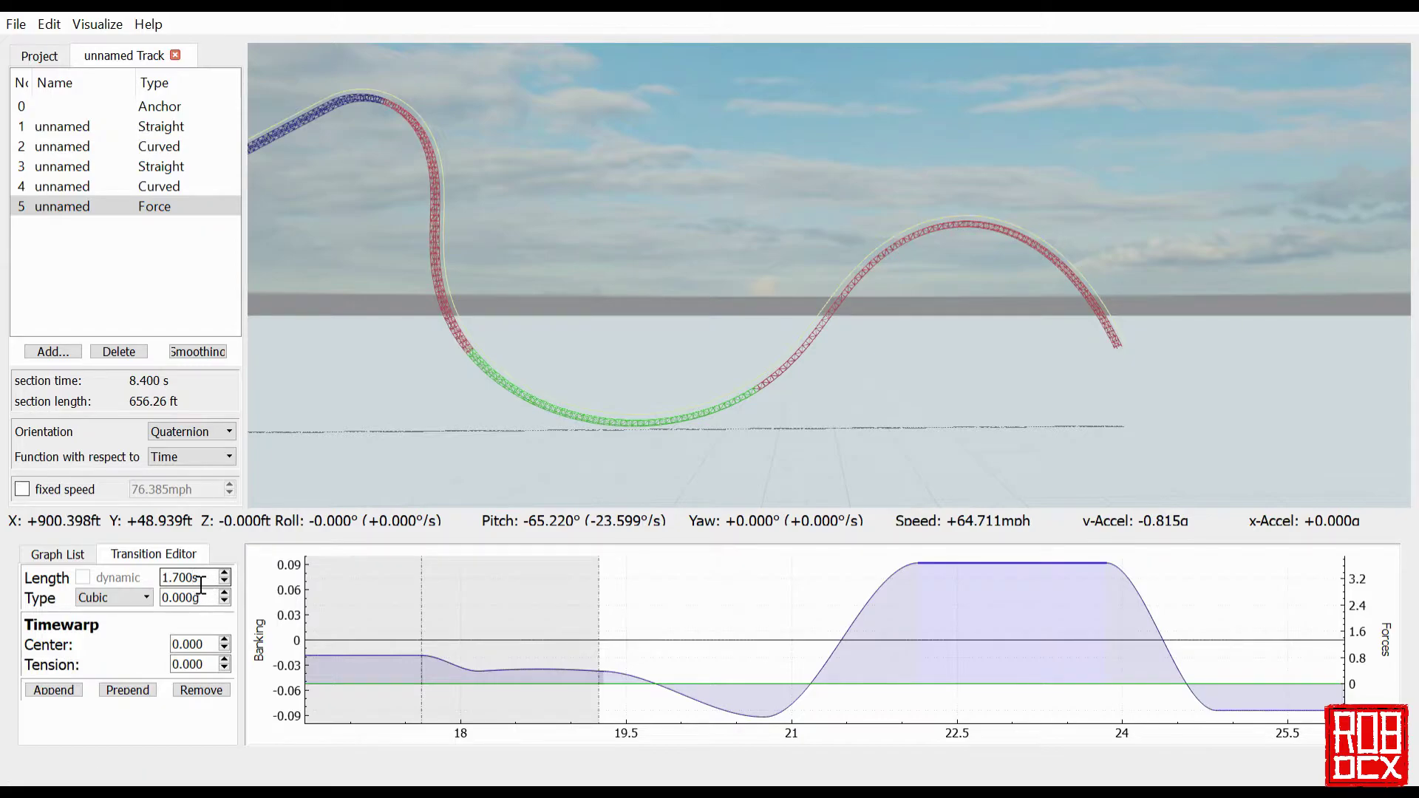
type("5")
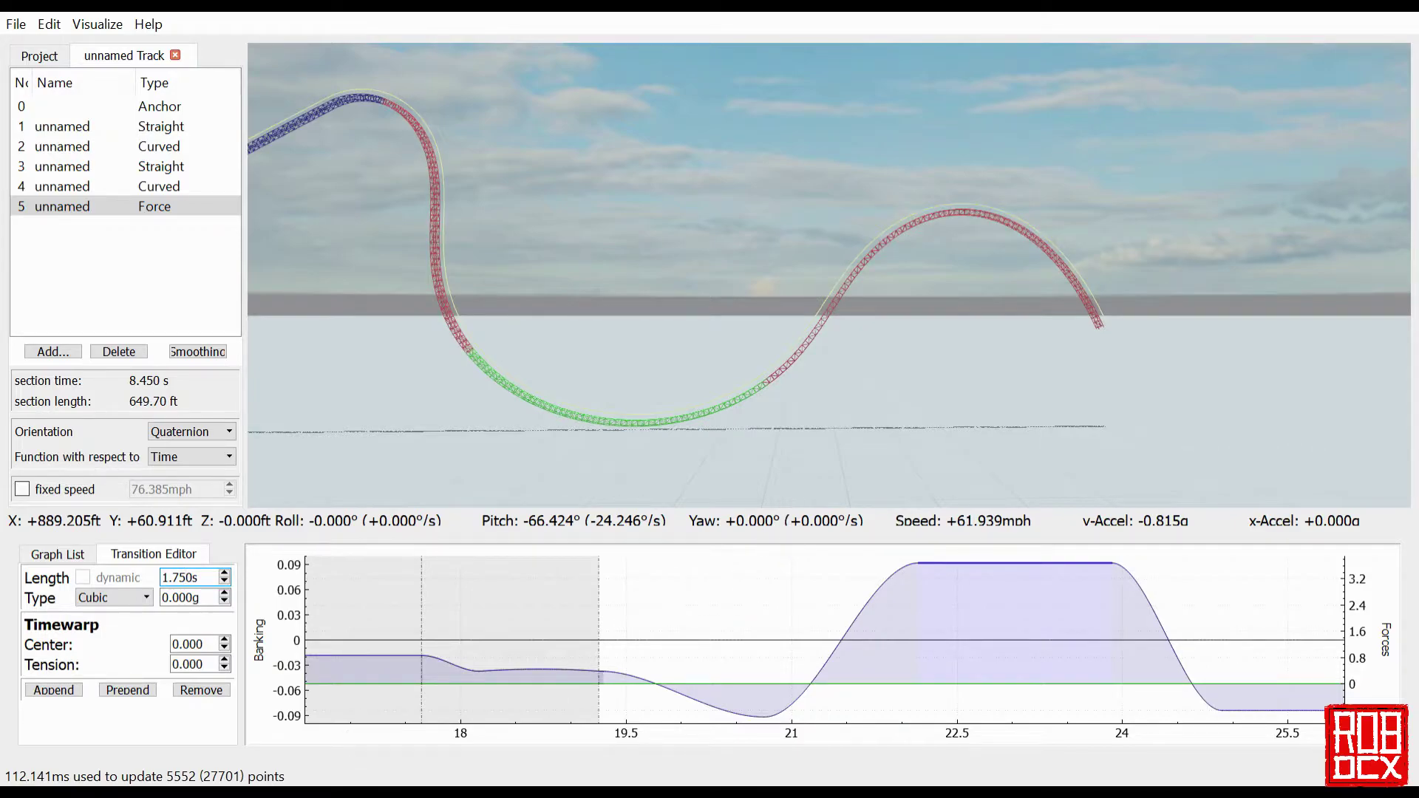
Examine the new airtime hill up close from the side and ride over it from the rider's viewpoint.
left_click_drag(829, 275, 872, 299)
key("w")
key("w")
key("s")
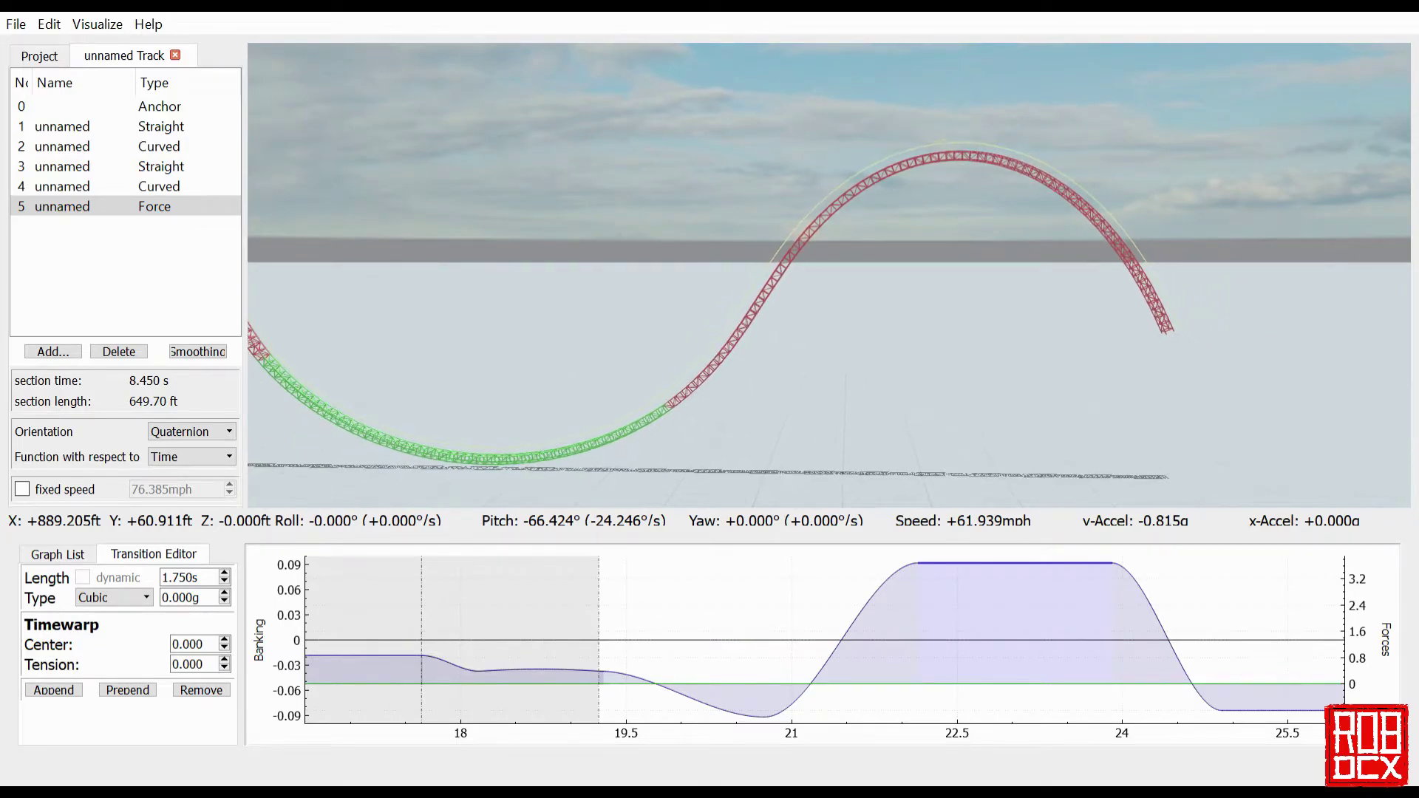
key("d")
key("d")
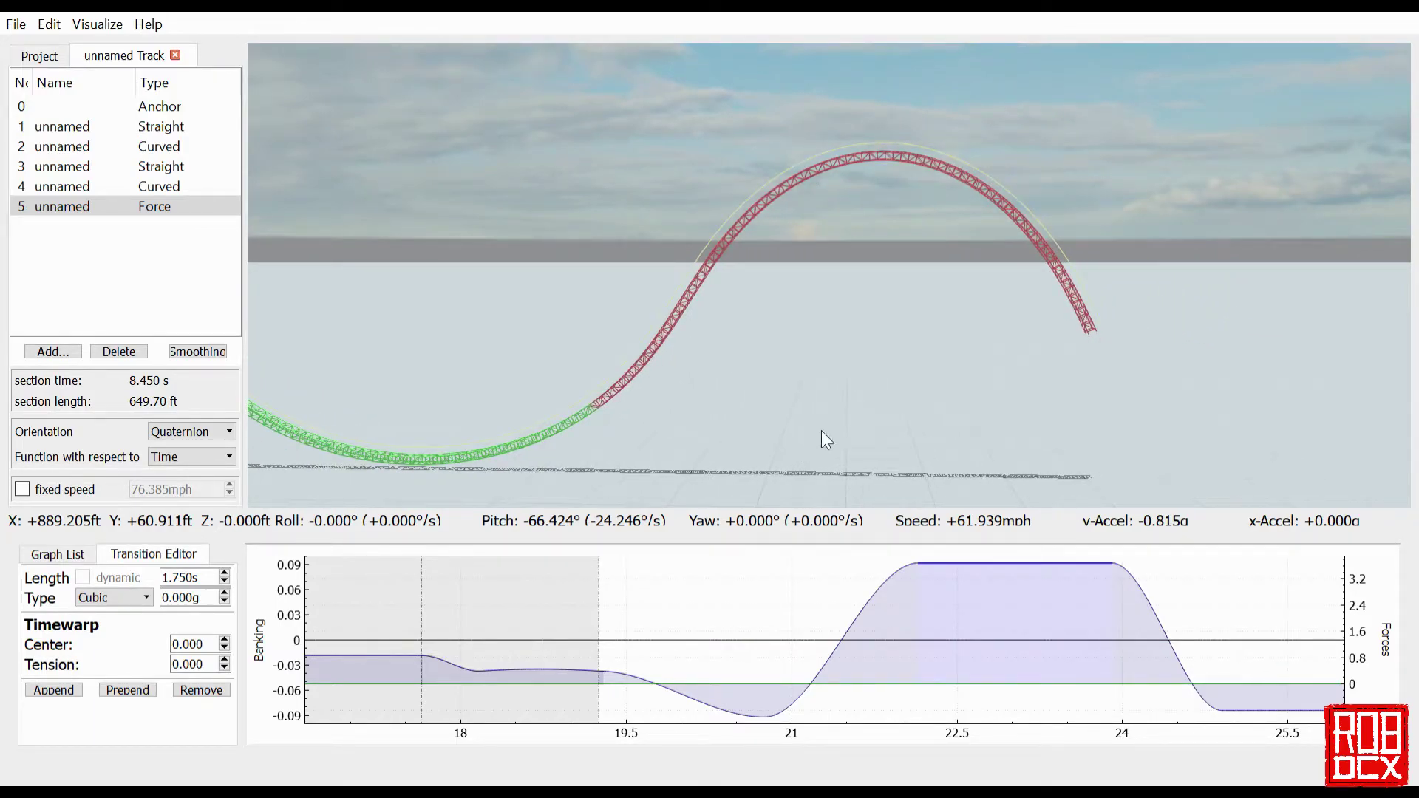
key("r")
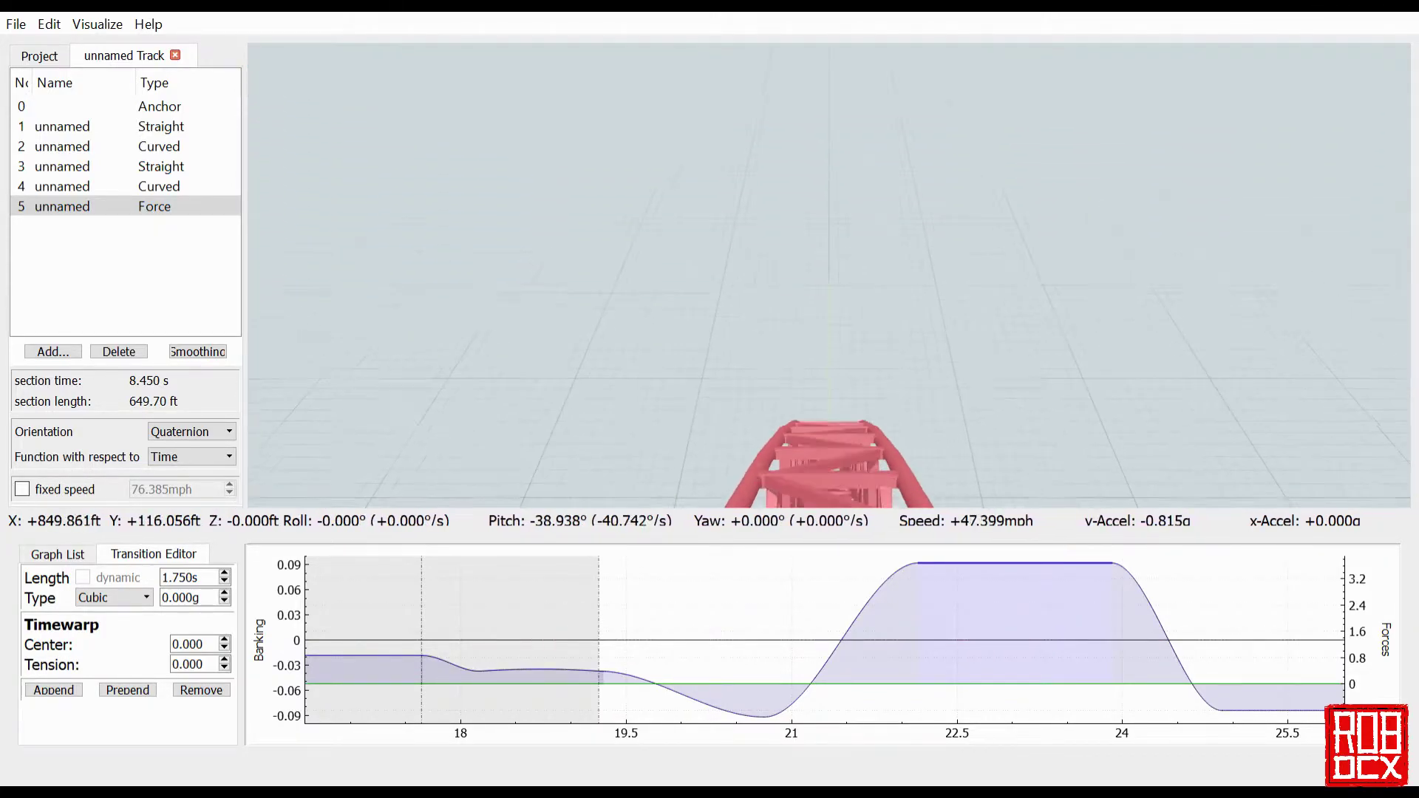
key("r")
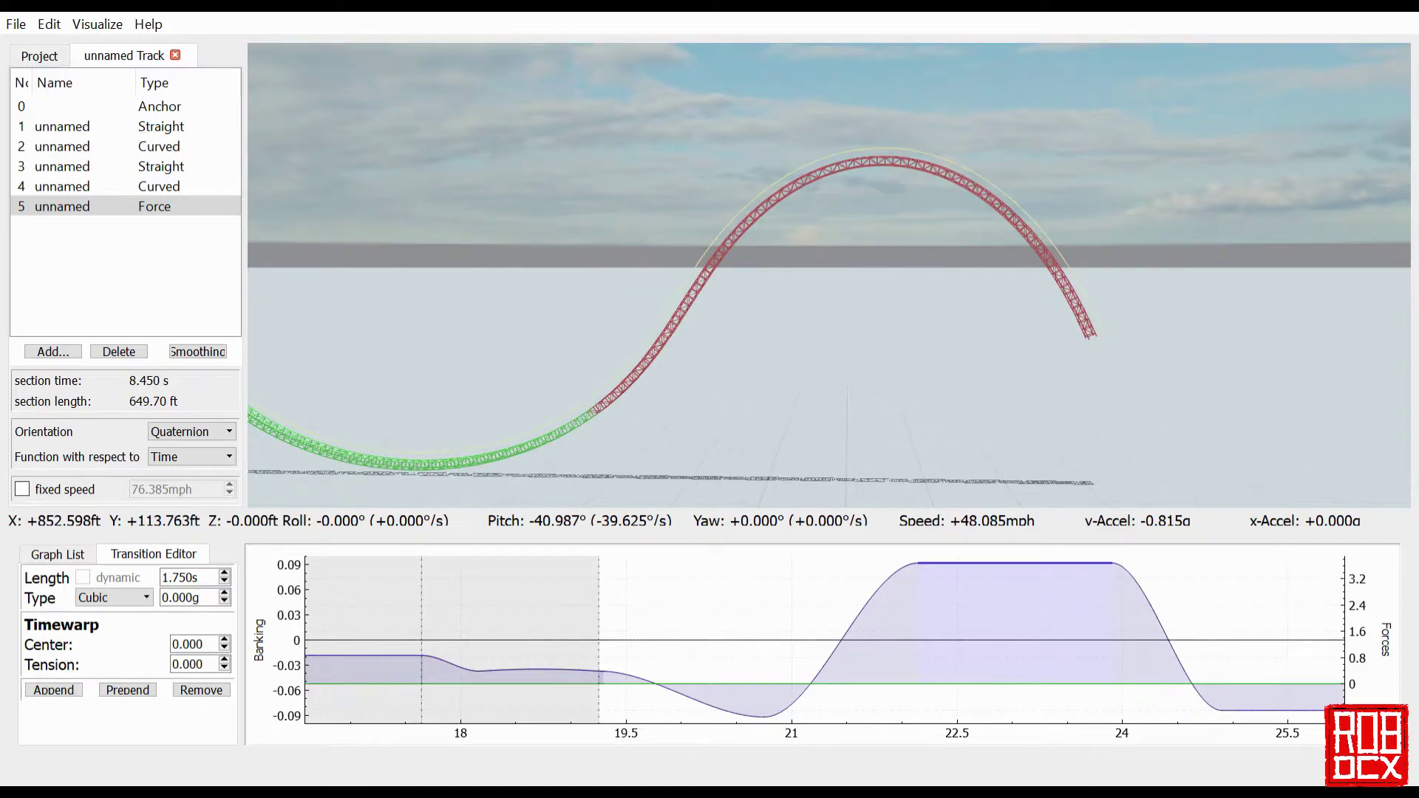
Set the length of the valley's constant-force transition to 1.85 s.
left_click_drag(828, 275, 923, 285)
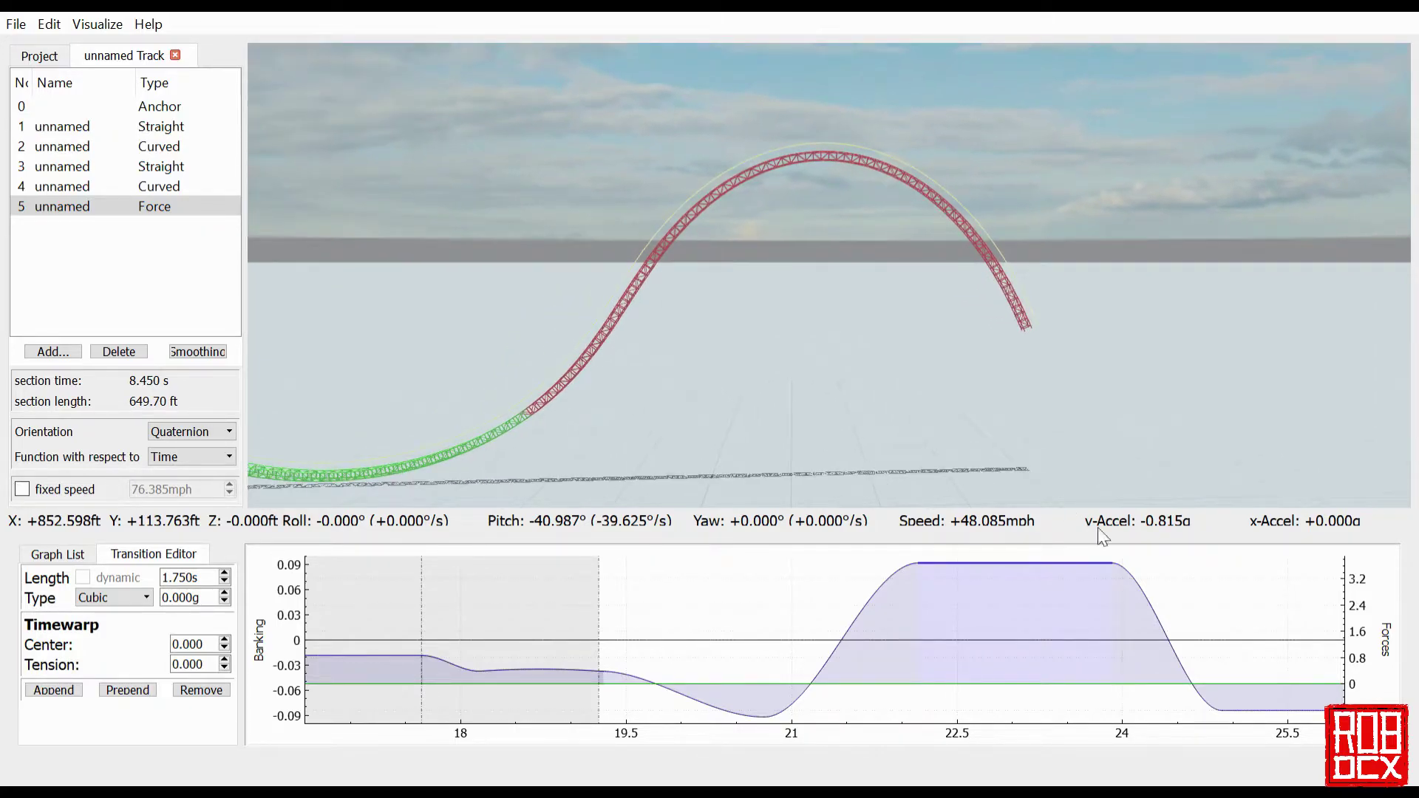
left_click_drag(1178, 675, 956, 656)
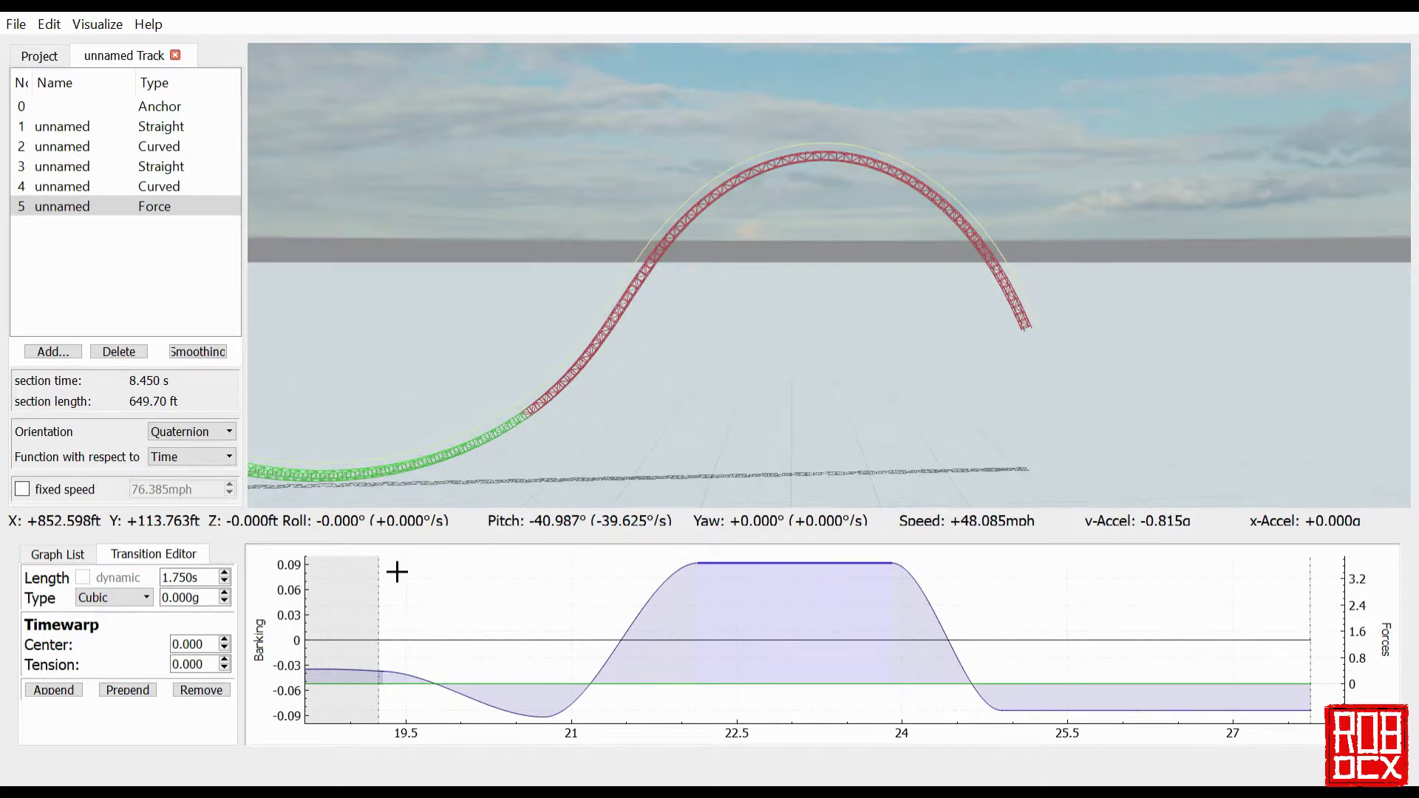
key("Up")
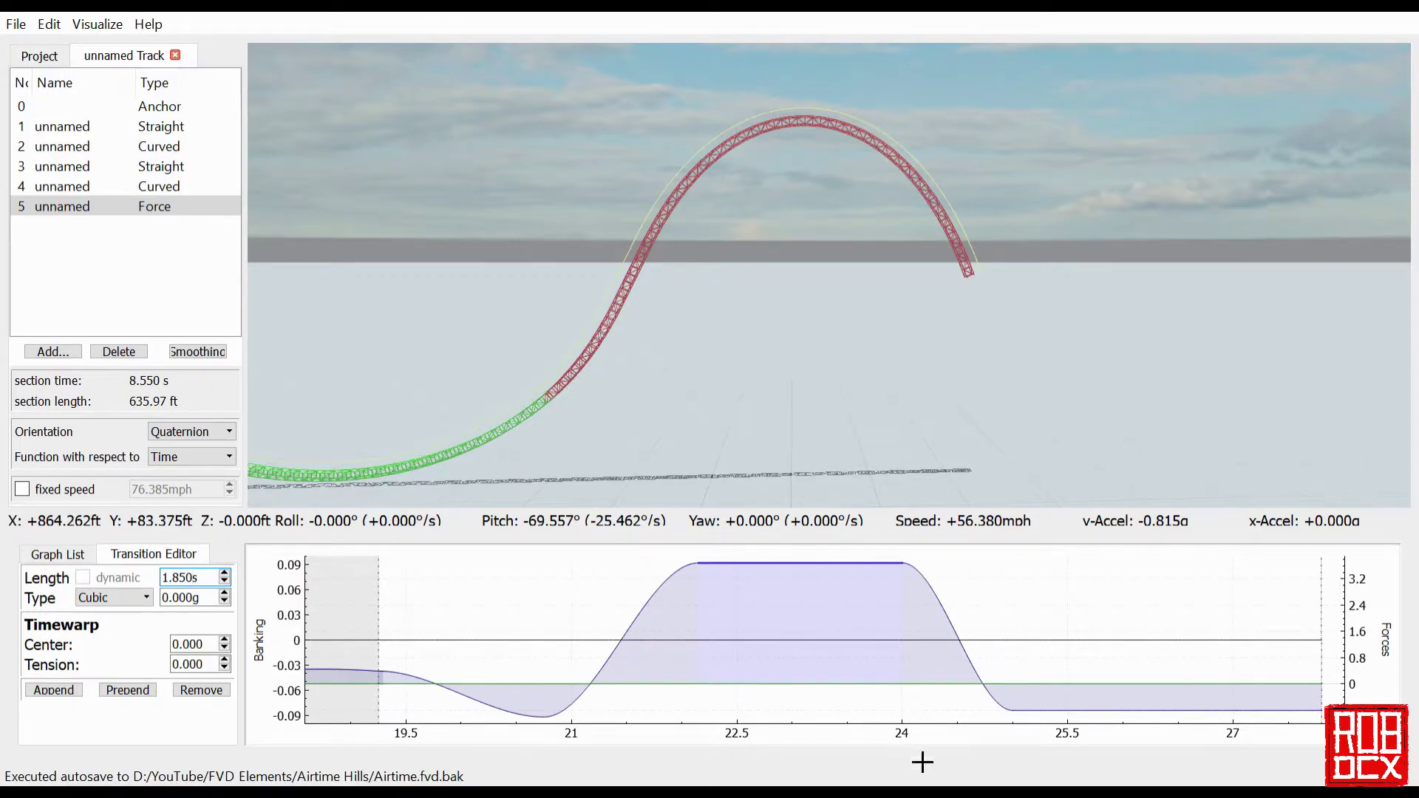
Set the length of the -4.5 g transition to 1.2 s and the valley's constant-force transition to 1.65 s.
left_click(962, 630)
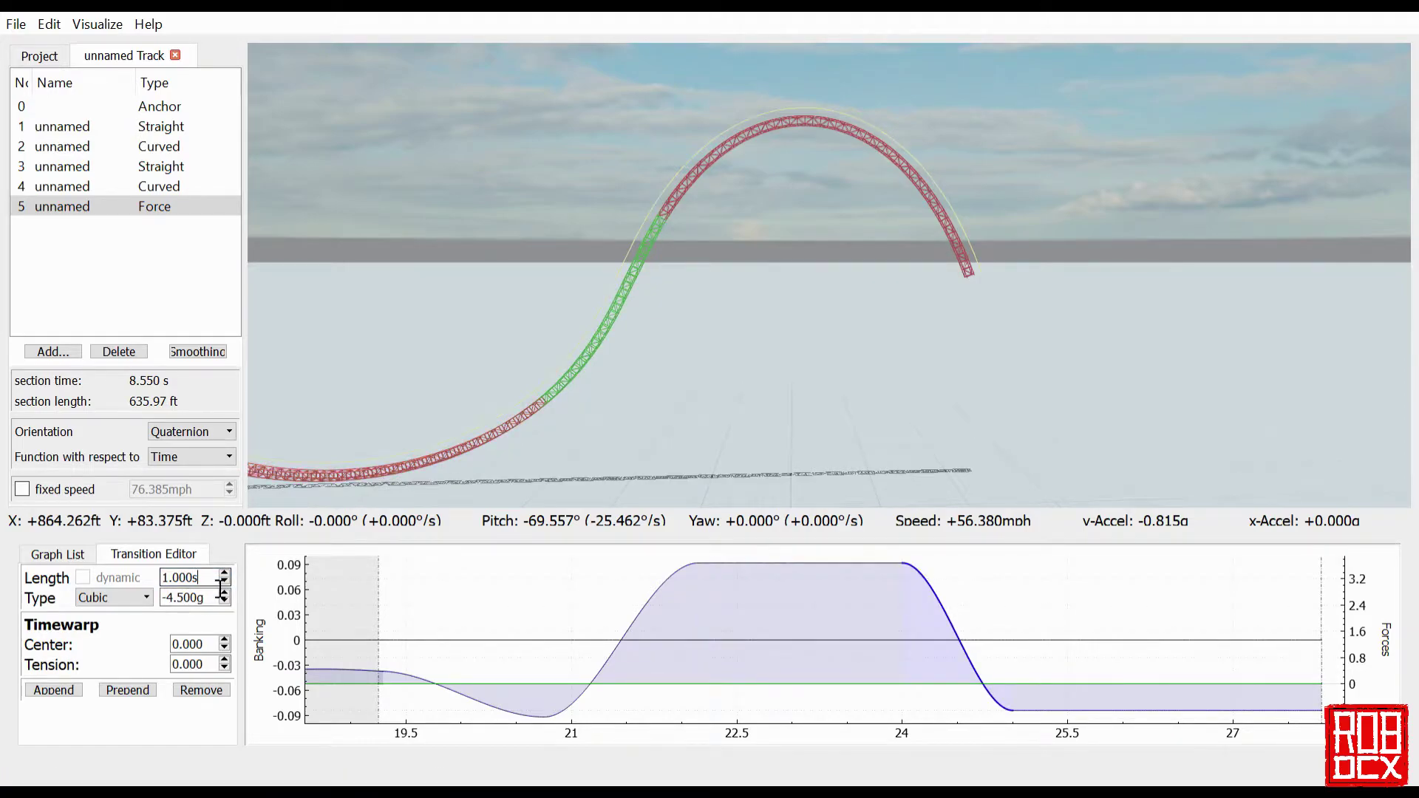
scroll(221, 585, "up", 2)
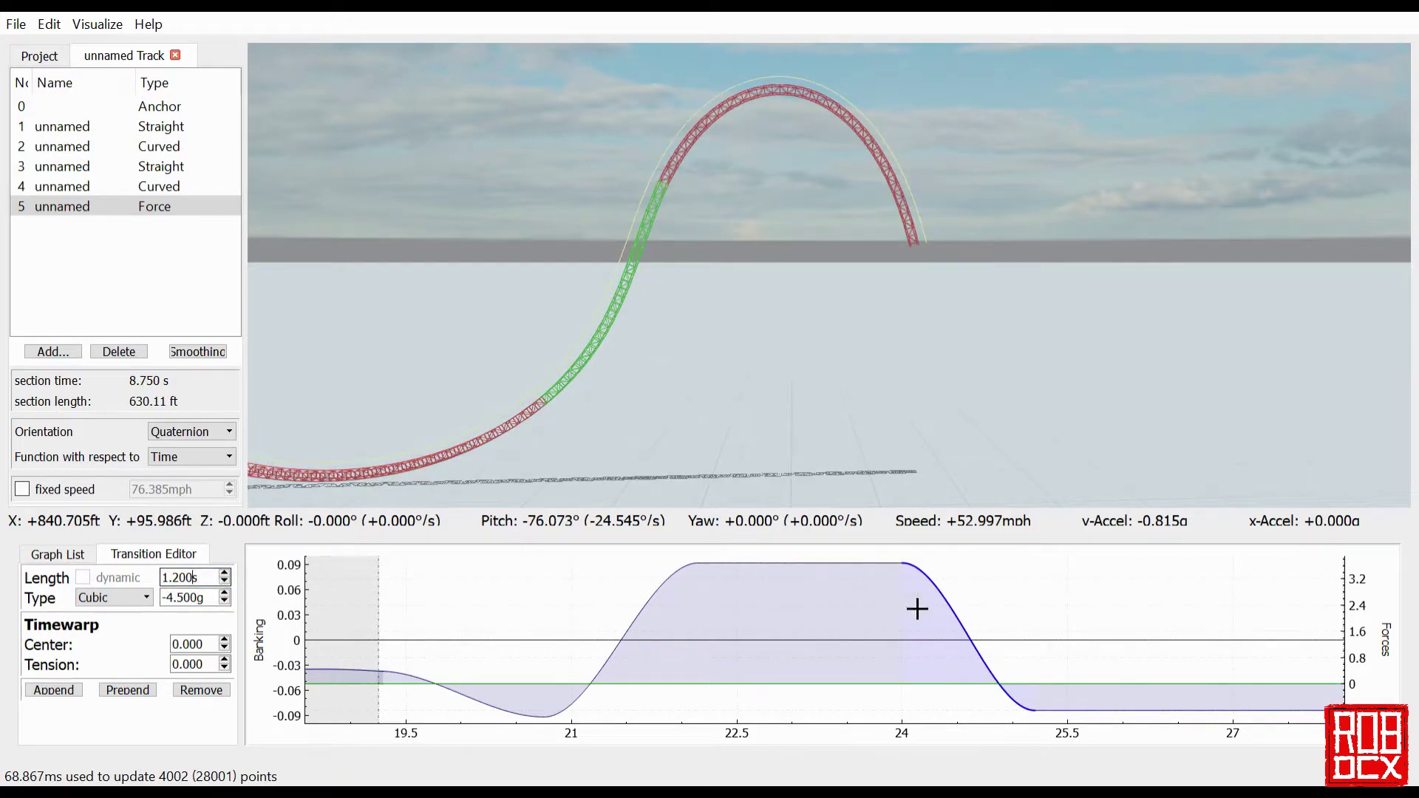
left_click(857, 581)
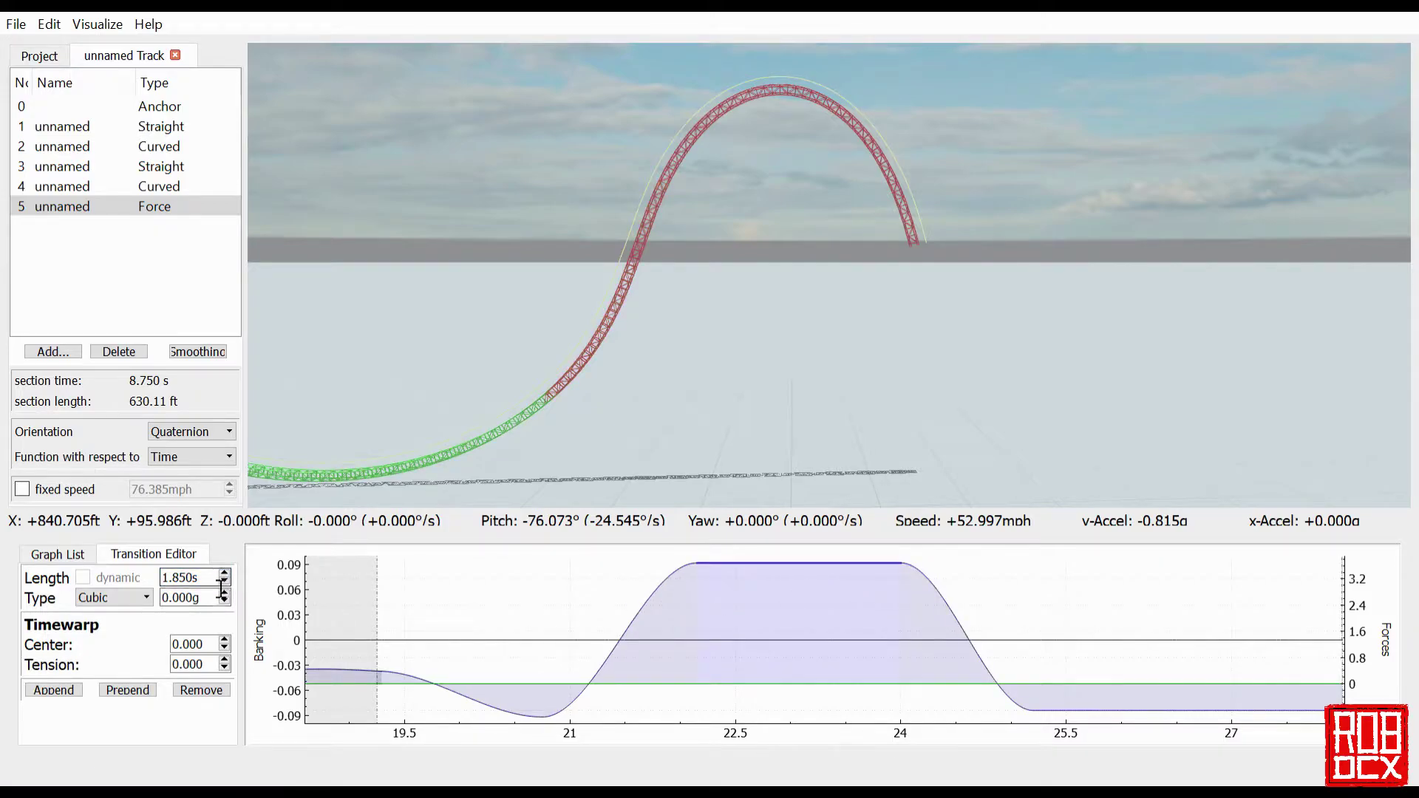
scroll(221, 584, "down", 2)
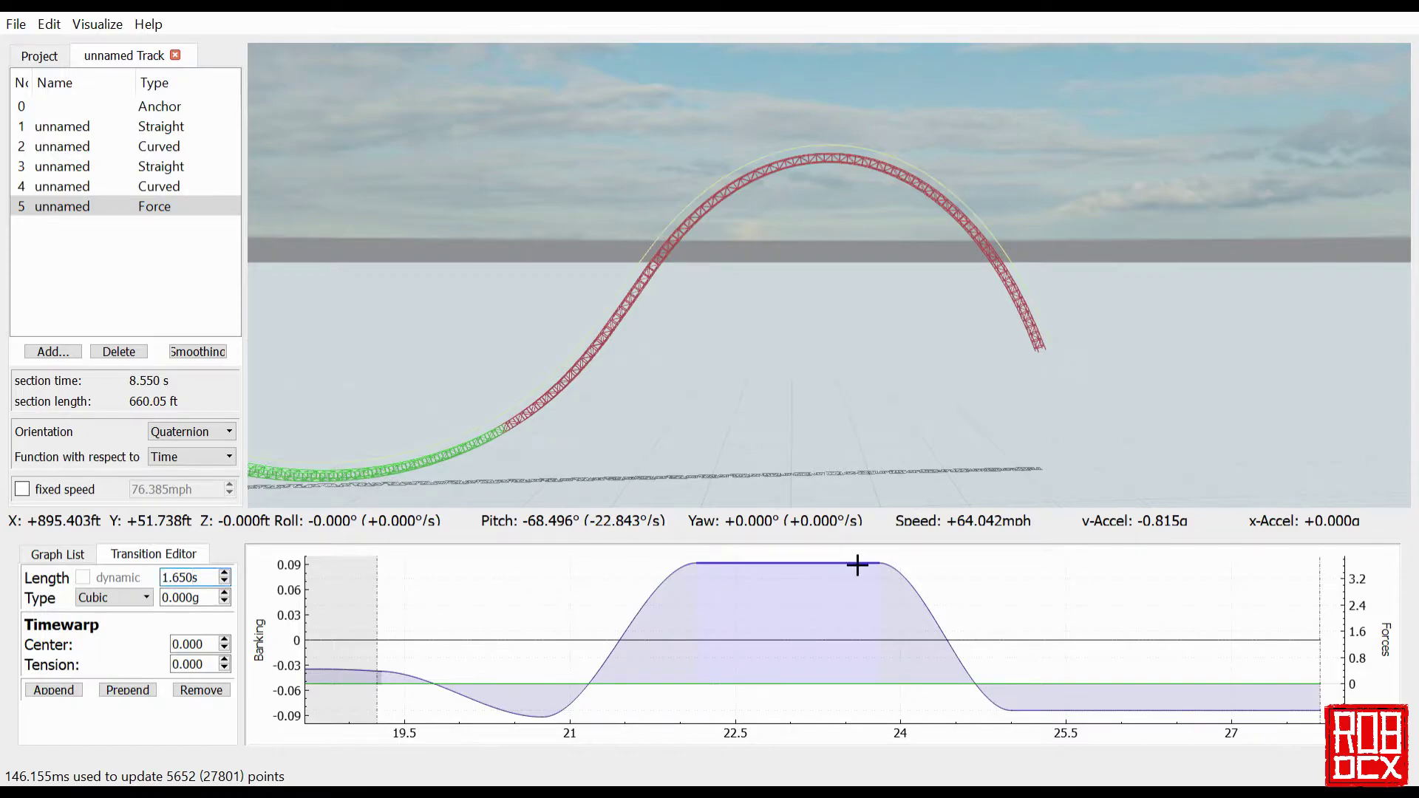
Set the length of the hill's constant-force transition to 2.1 s.
left_click(1166, 716)
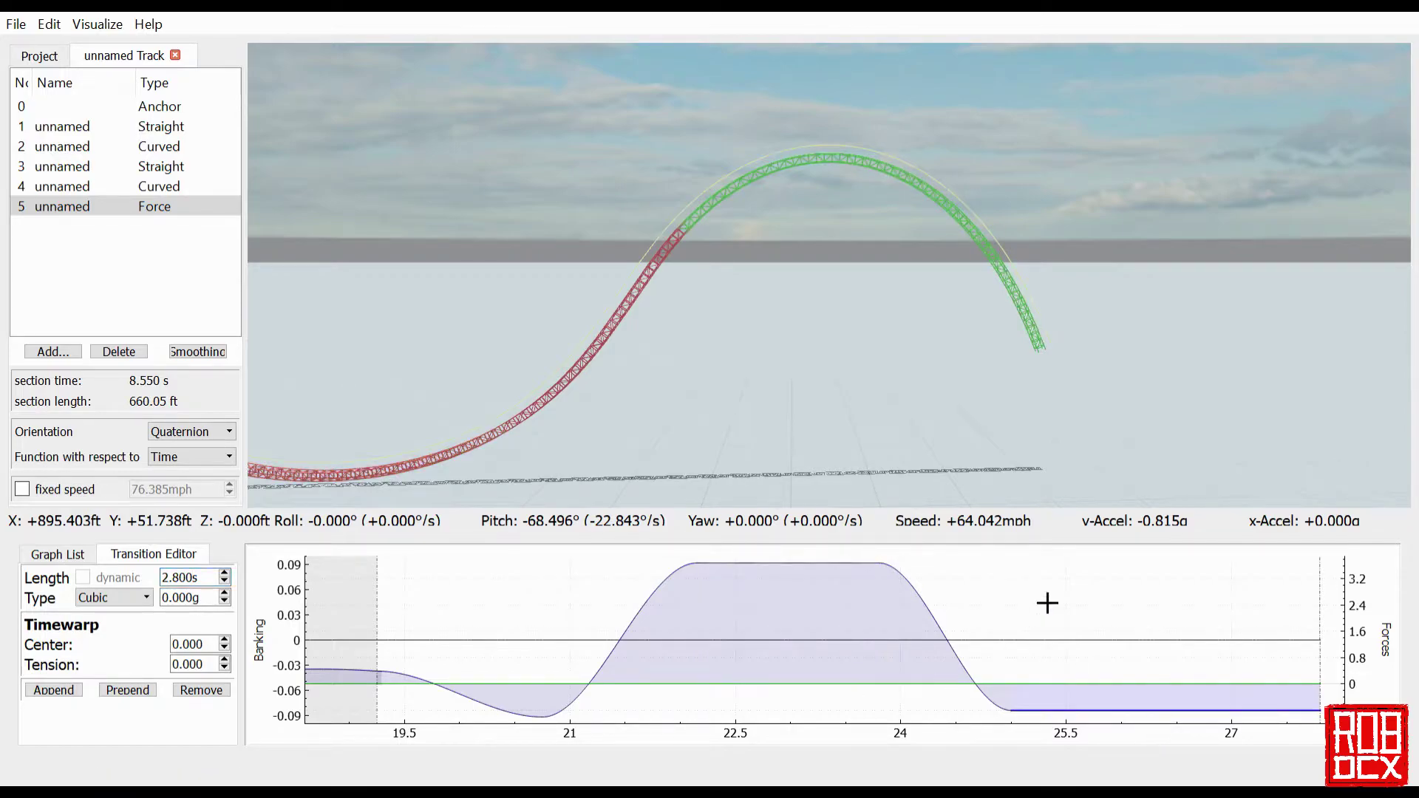
left_click_drag(1051, 597, 442, 561)
scroll(208, 586, "down", 7)
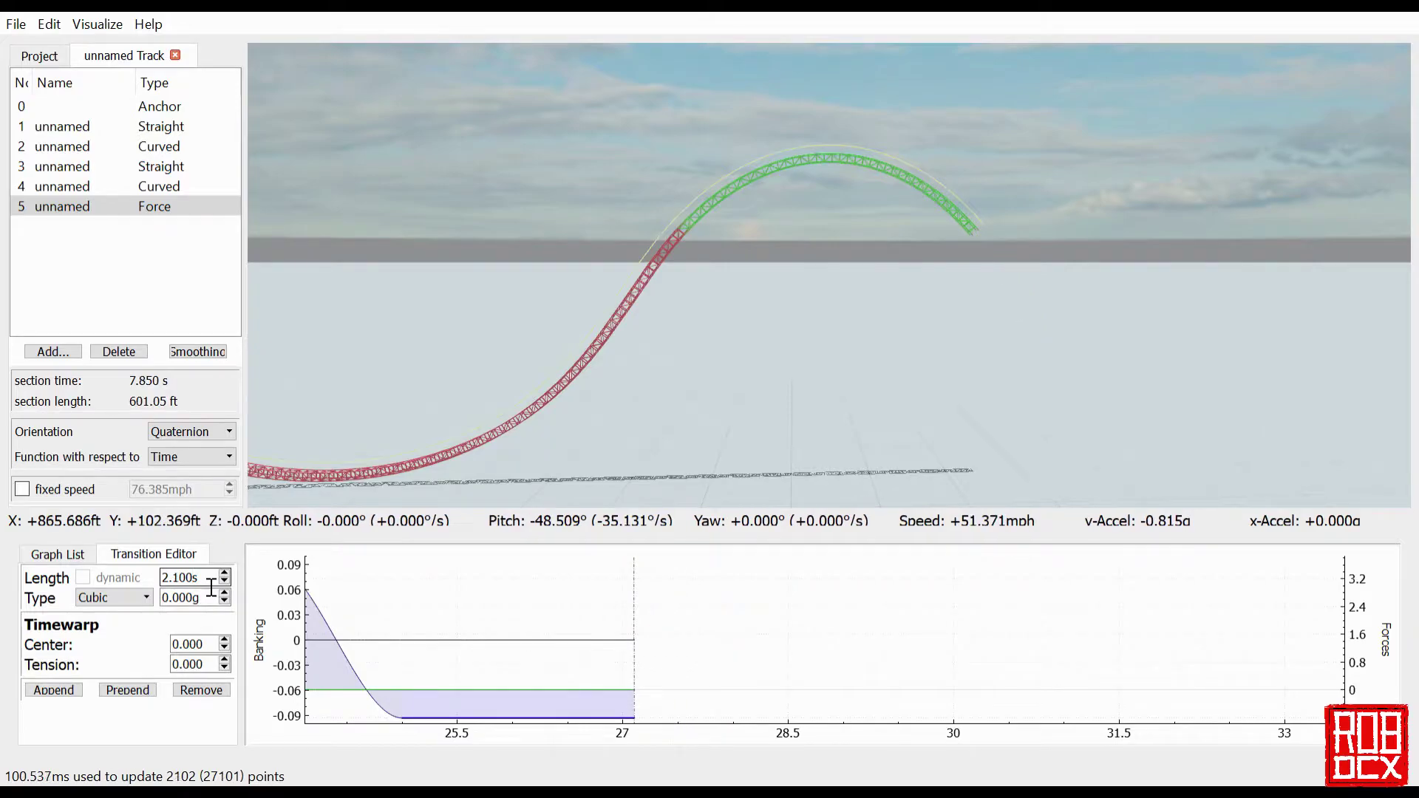
Append a cubic transition after the hill's constant-force transition and set its length to 1.2 s.
left_click(53, 690)
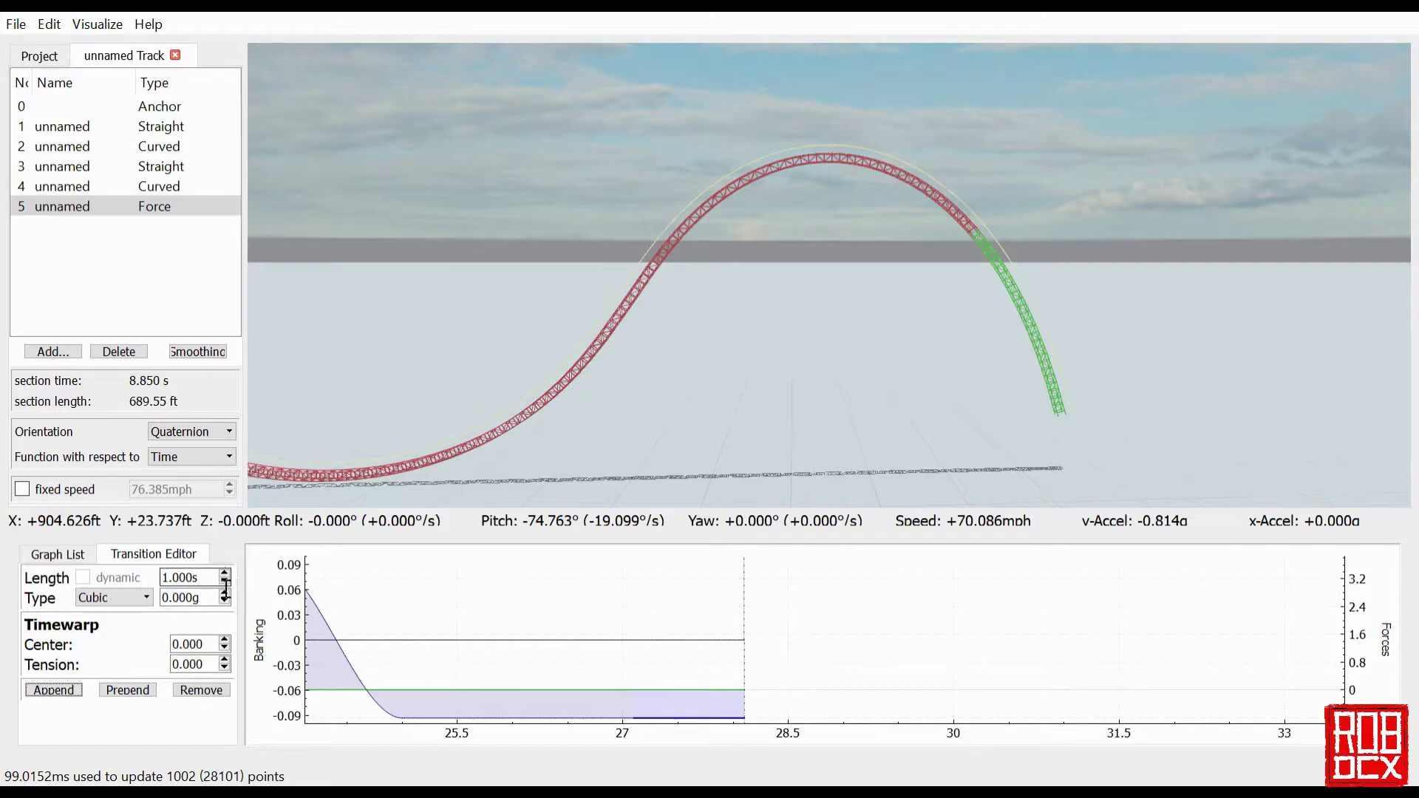
scroll(223, 588, "up", 1)
scroll(223, 588, "up", 1)
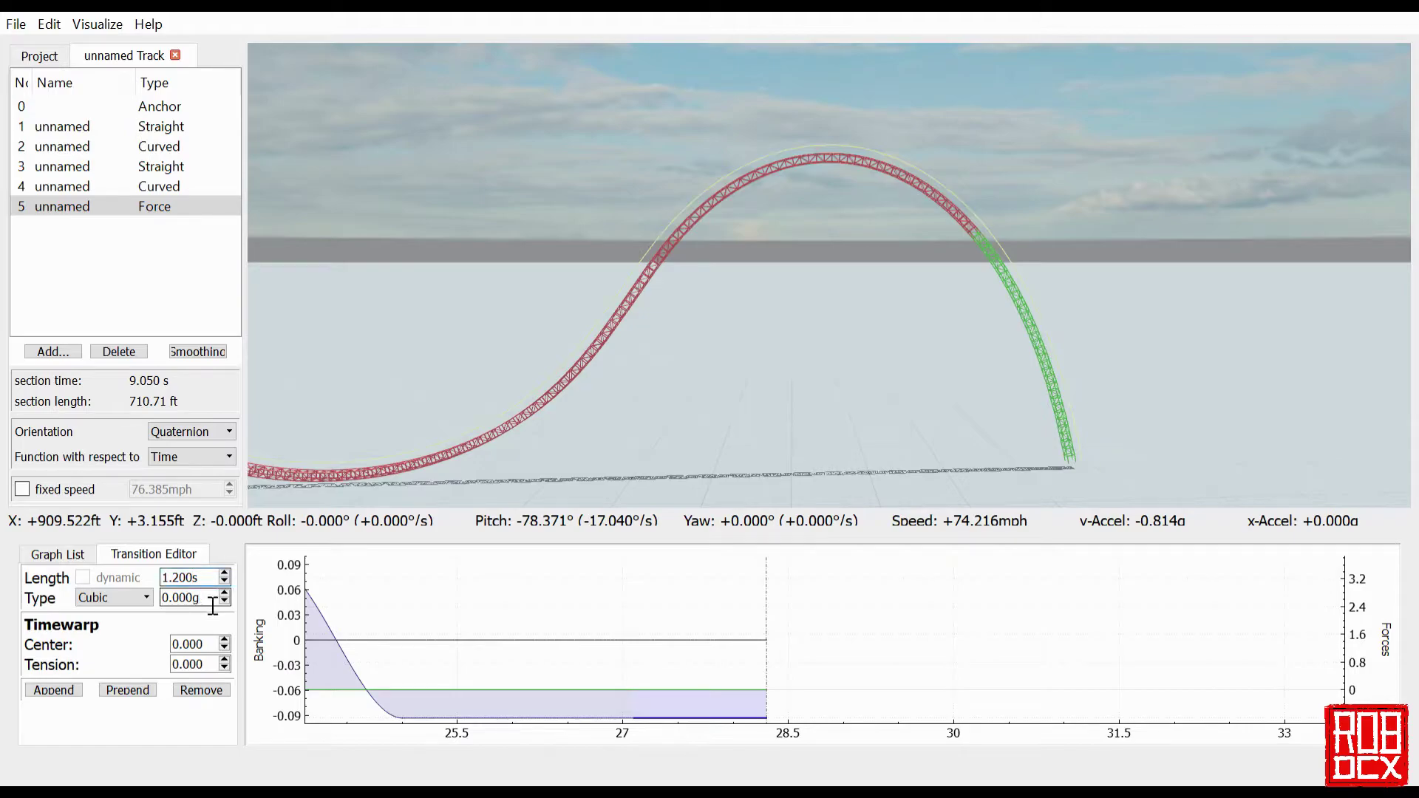
Set the pull-out transition's force change to 4.4 g and ride over the hill from the rider's viewpoint.
scroll(205, 605, "up", 6)
scroll(204, 613, "up", 11)
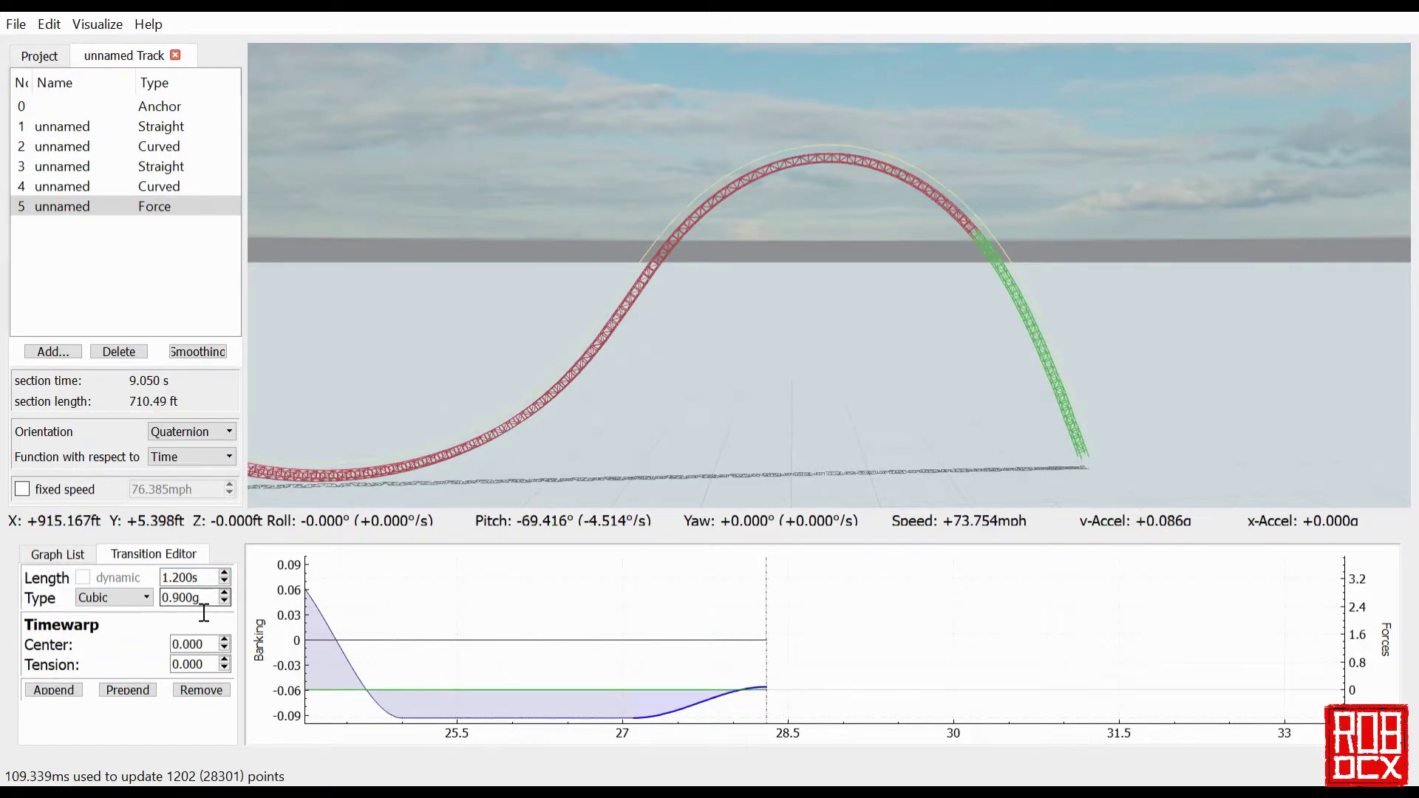
scroll(204, 613, "up", 11)
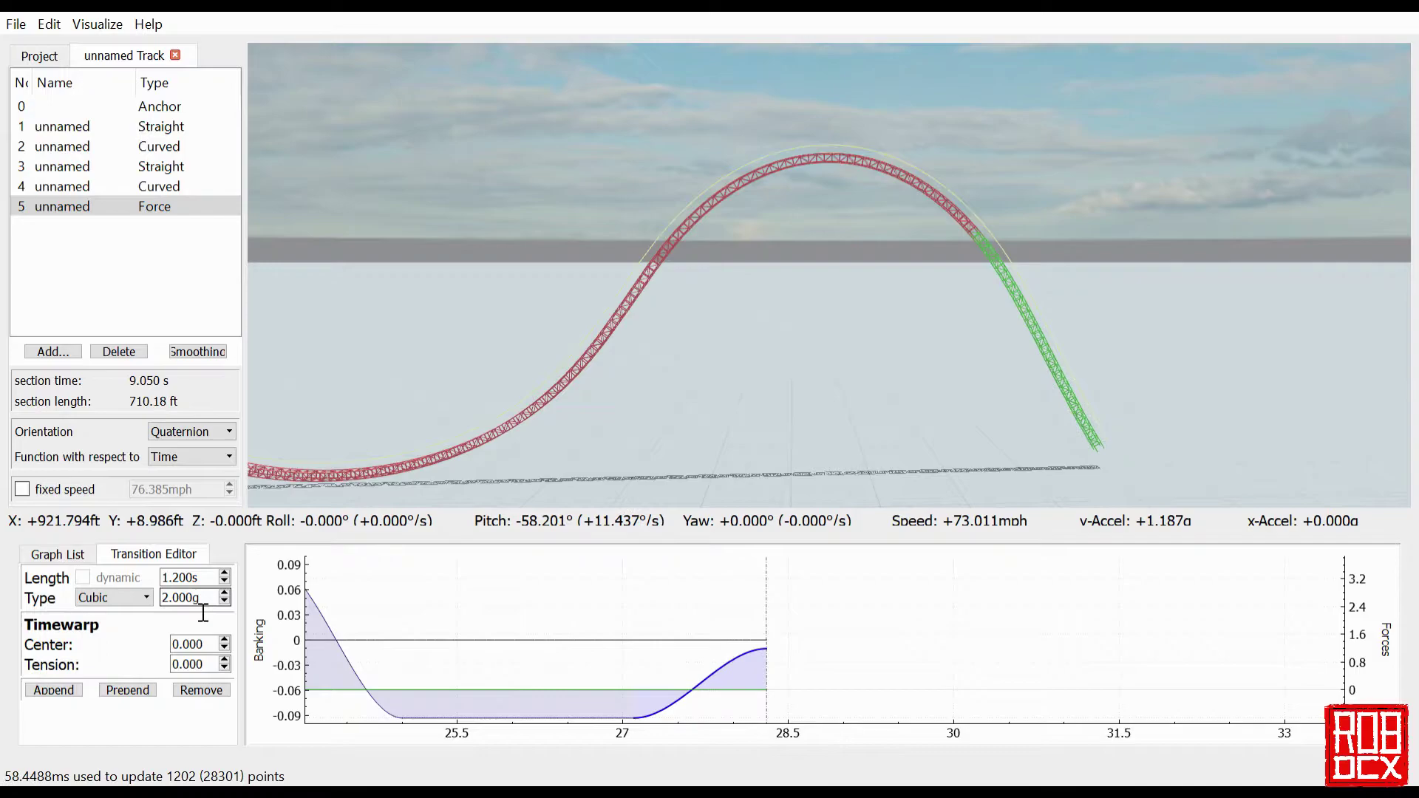
scroll(203, 613, "up", 8)
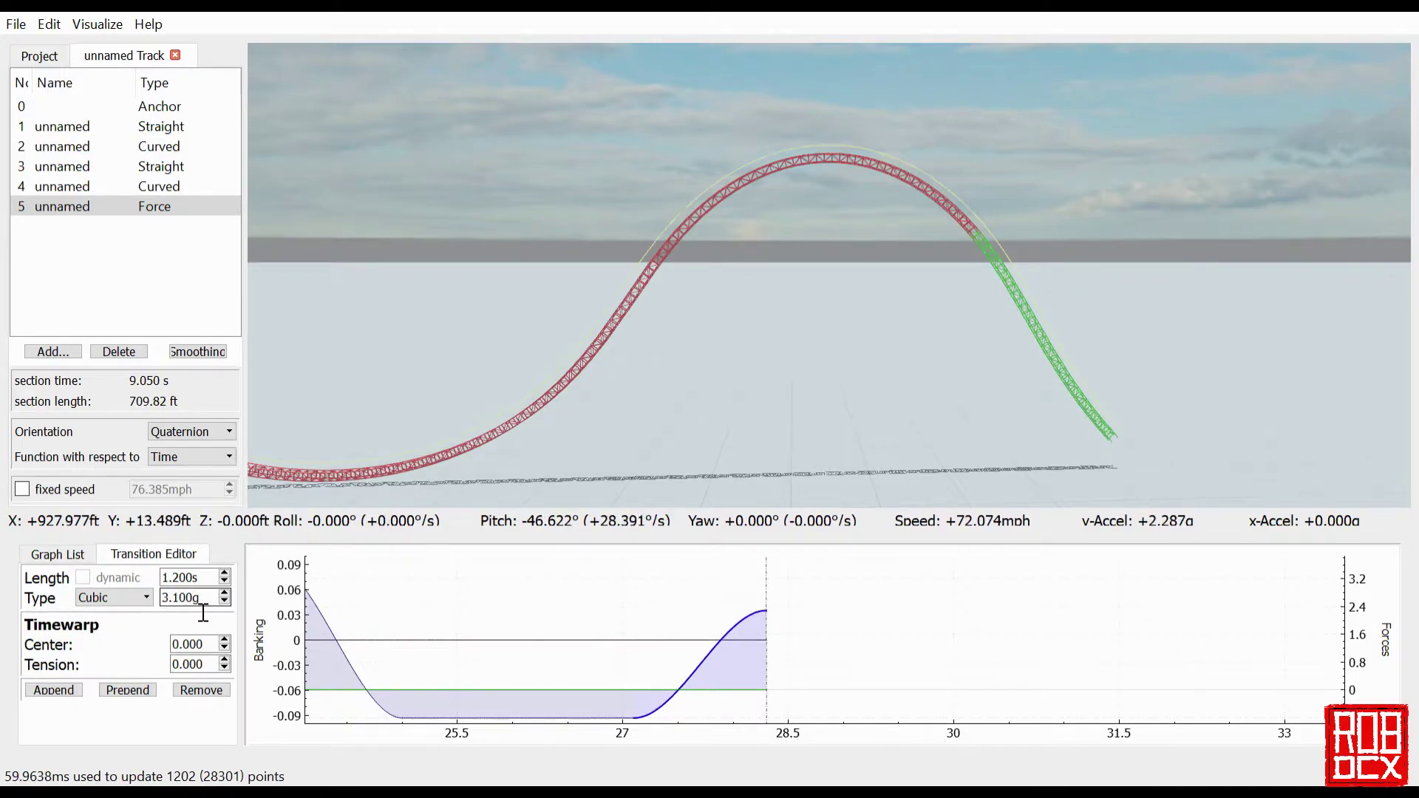
scroll(200, 613, "up", 3)
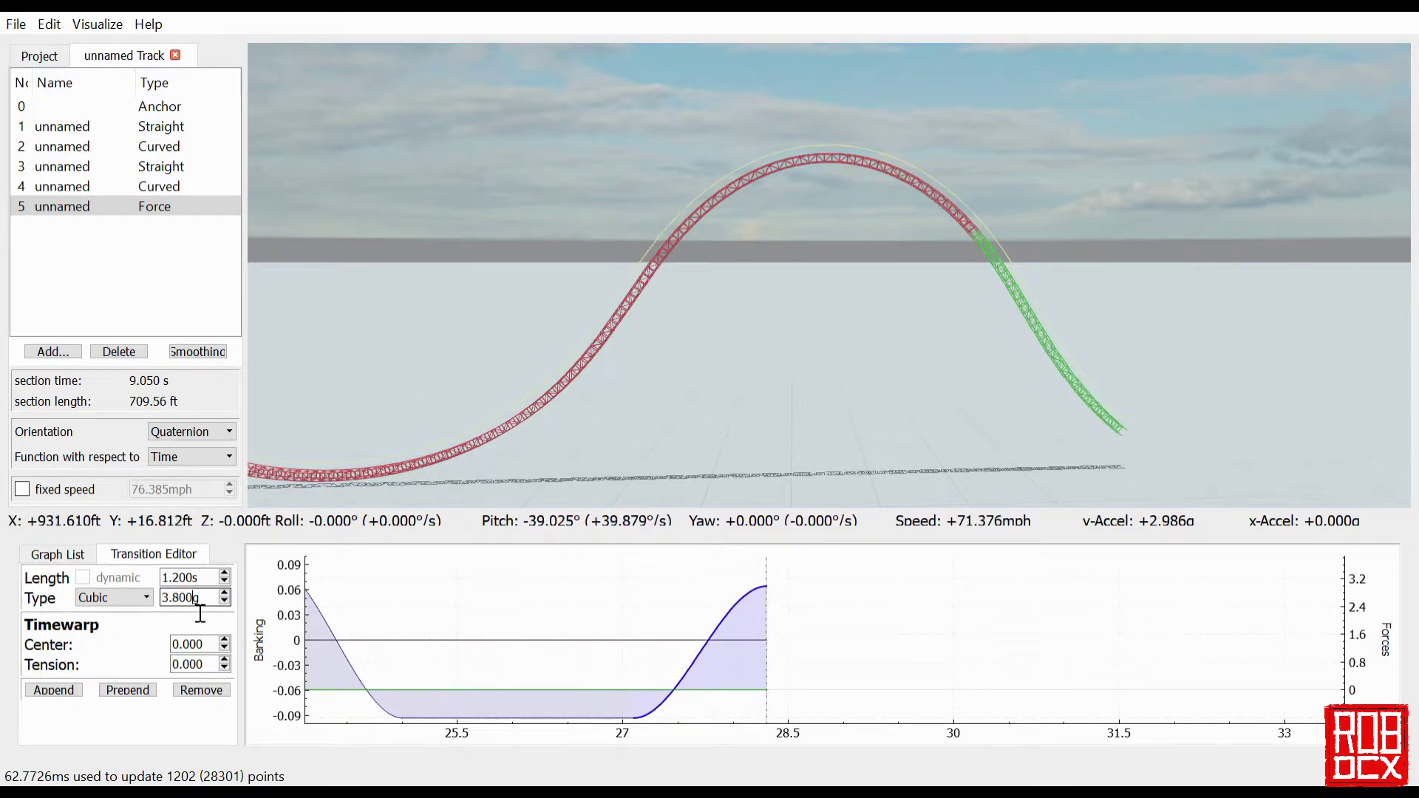
scroll(200, 613, "up", 2)
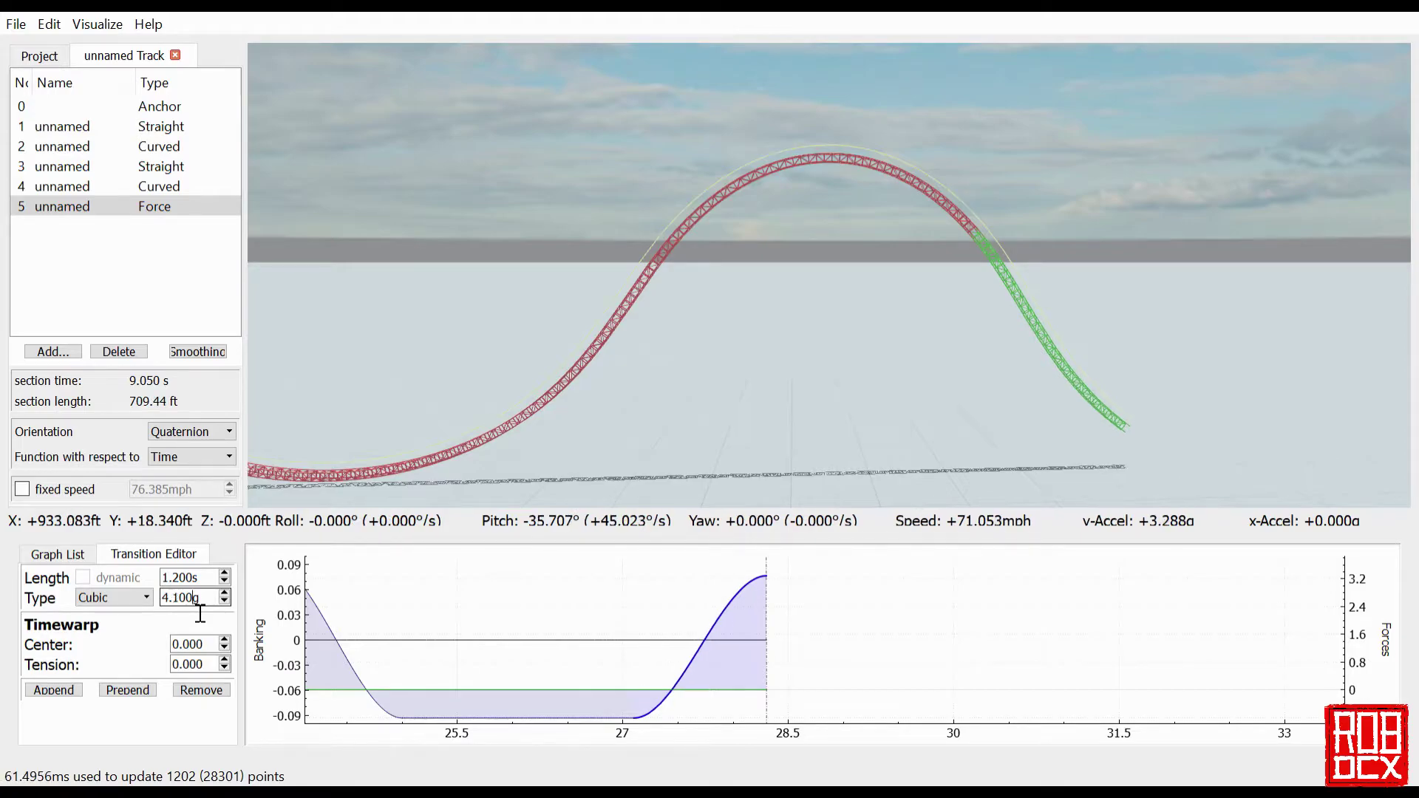
scroll(201, 611, "up", 1)
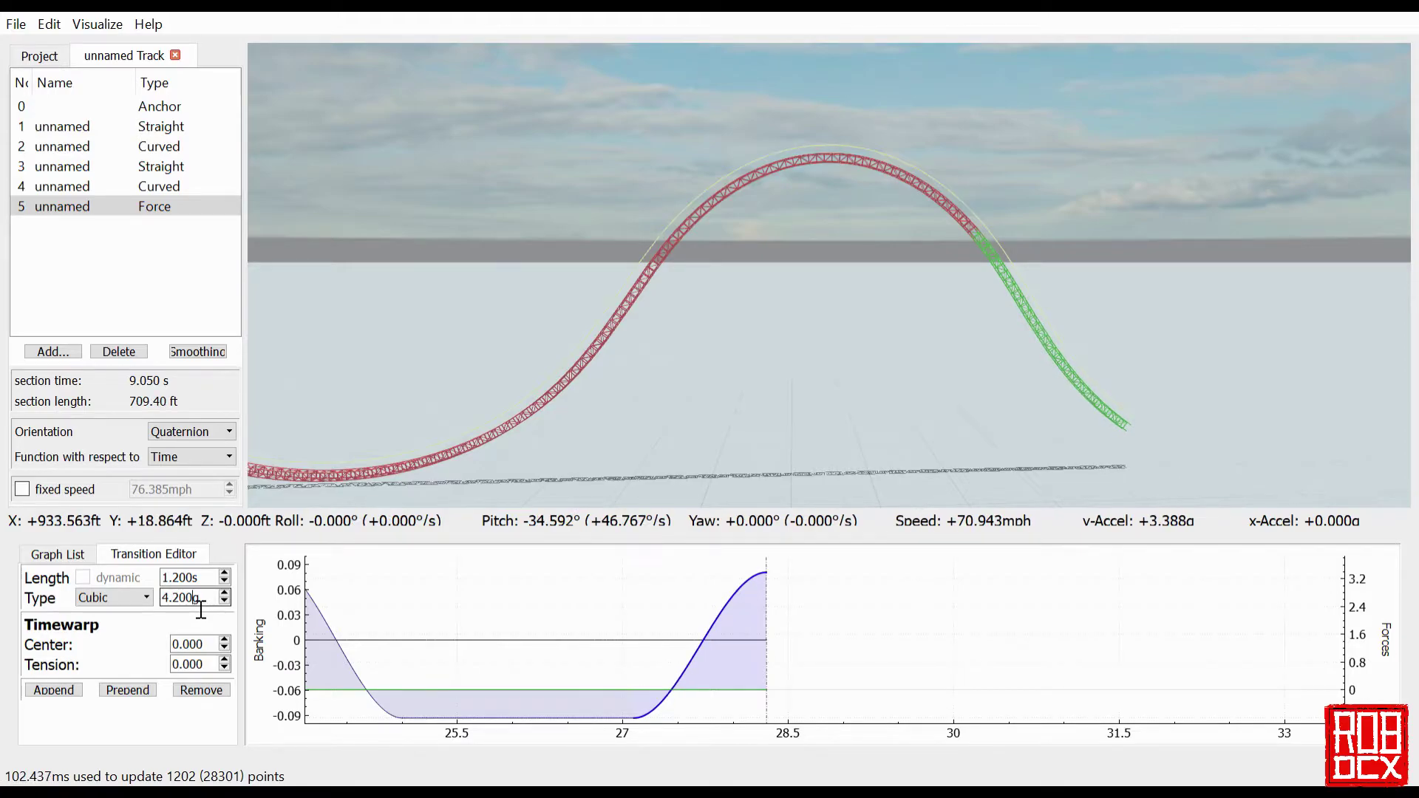
scroll(200, 611, "up", 1)
scroll(200, 611, "up", 1)
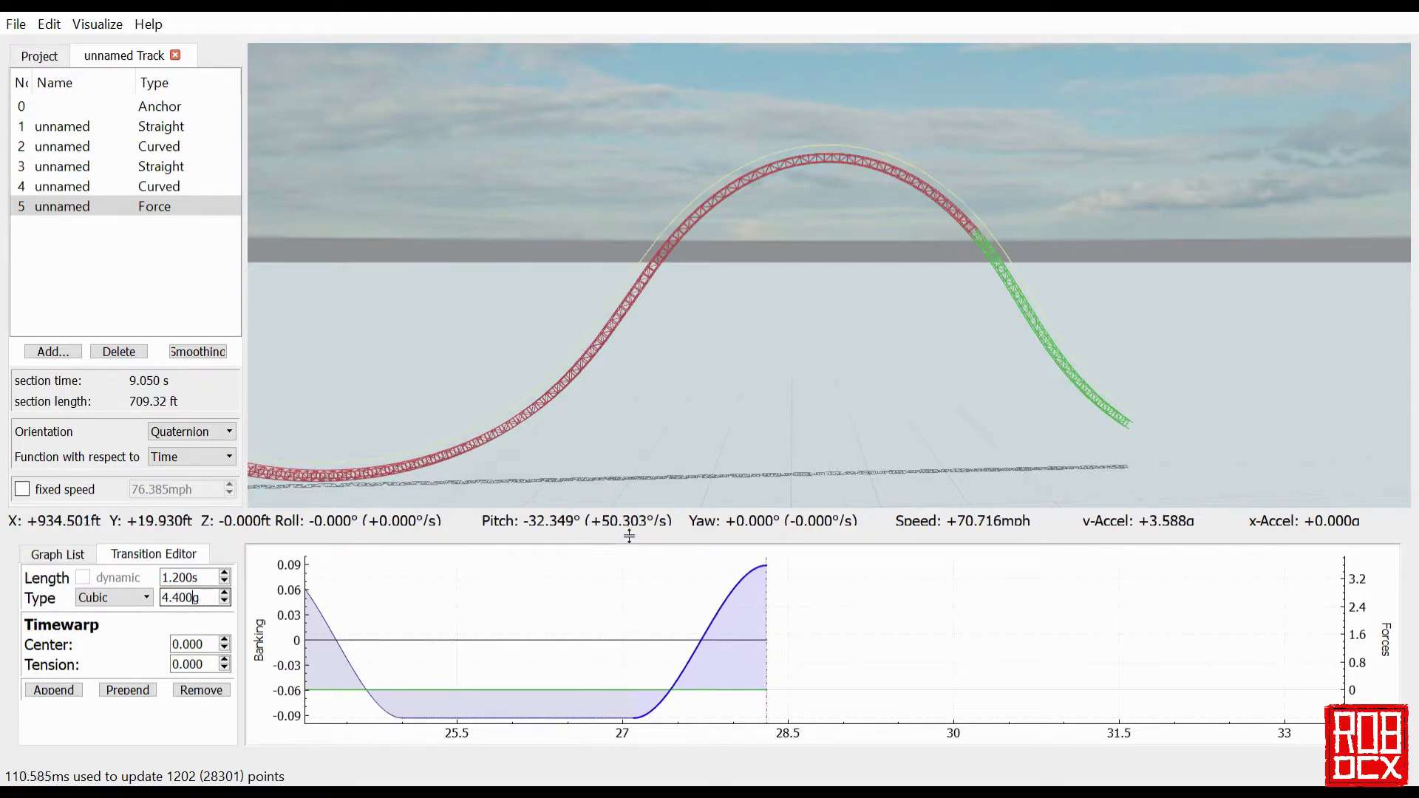
left_click(671, 463)
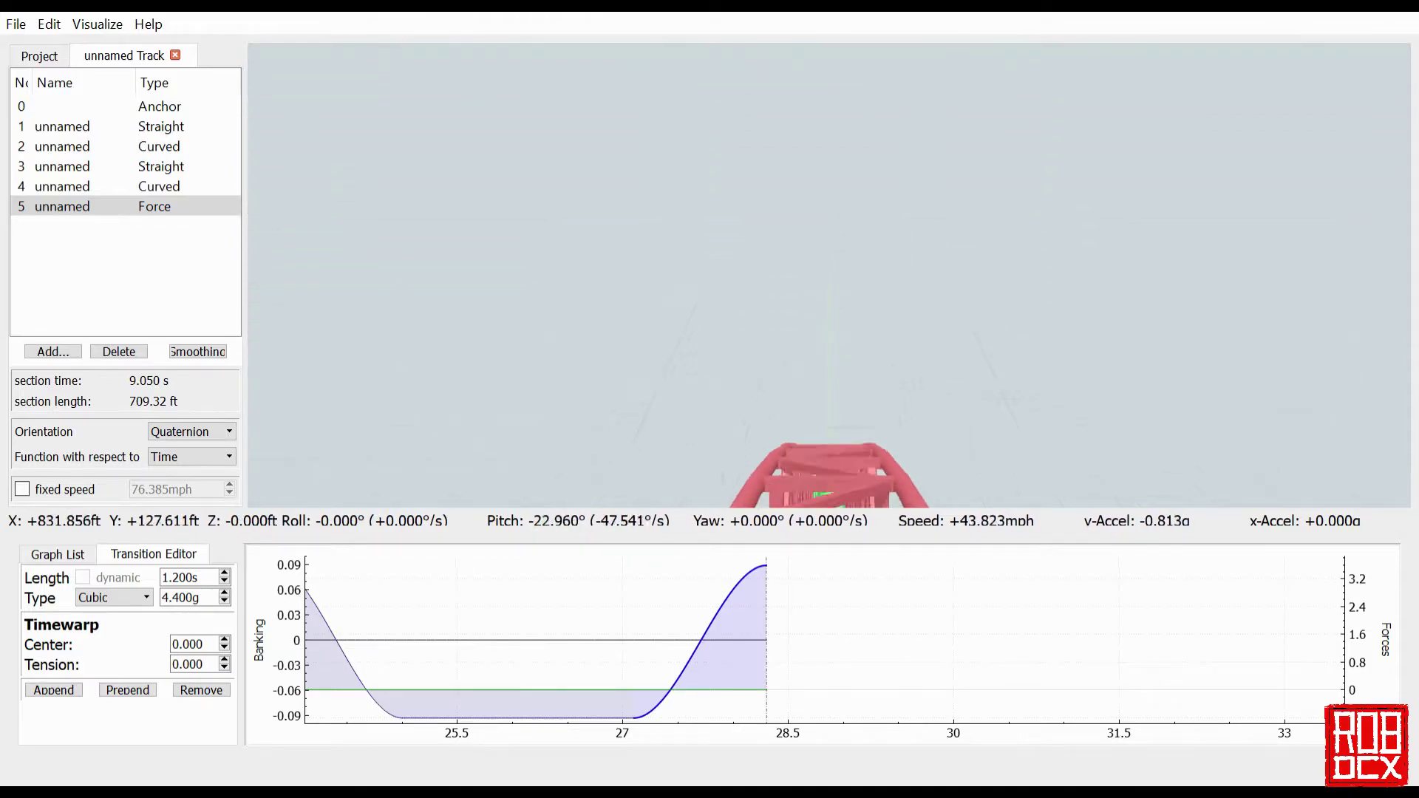
key("r")
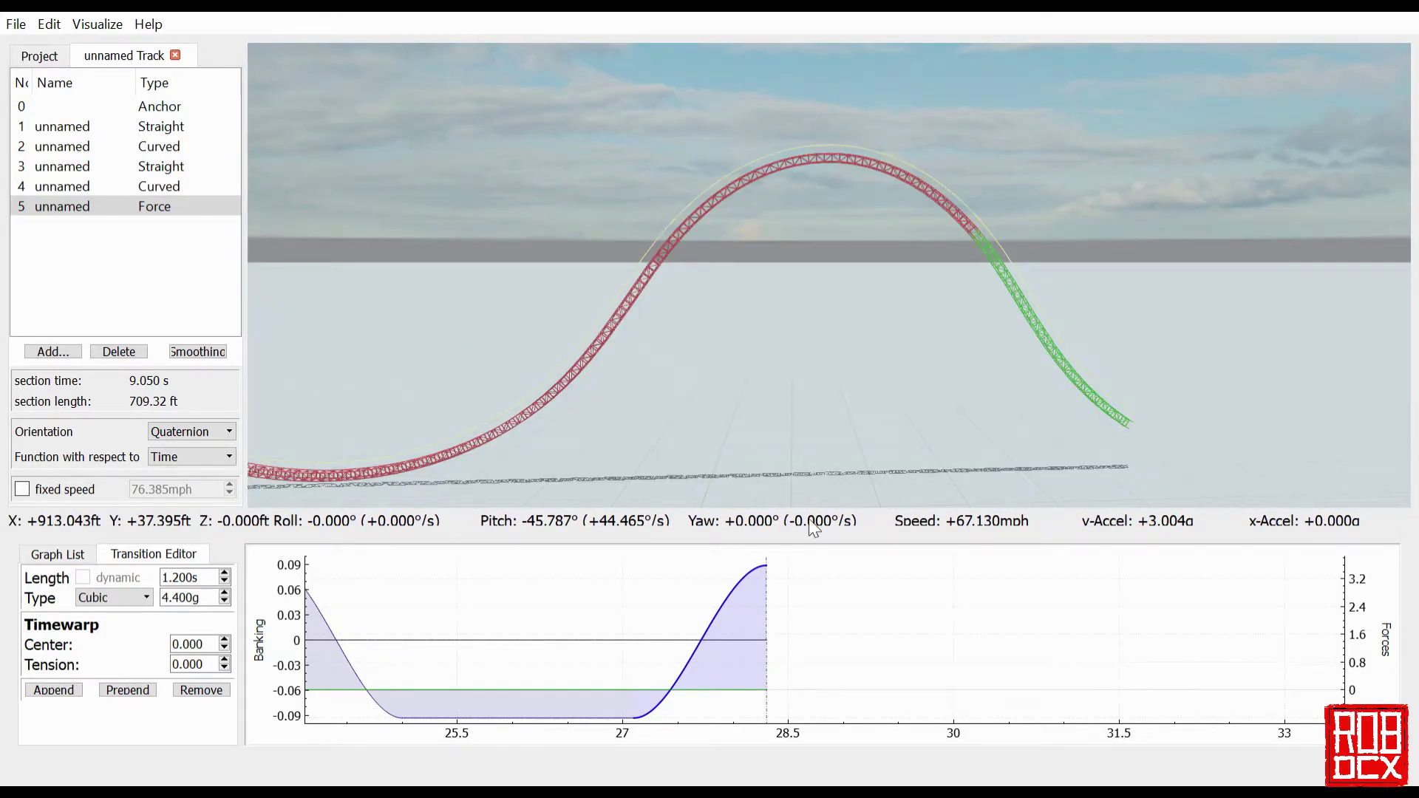
Append a 1 s constant-force transition for the second valley and set the hilltop's constant-force length to 2.05 s.
left_click(41, 694)
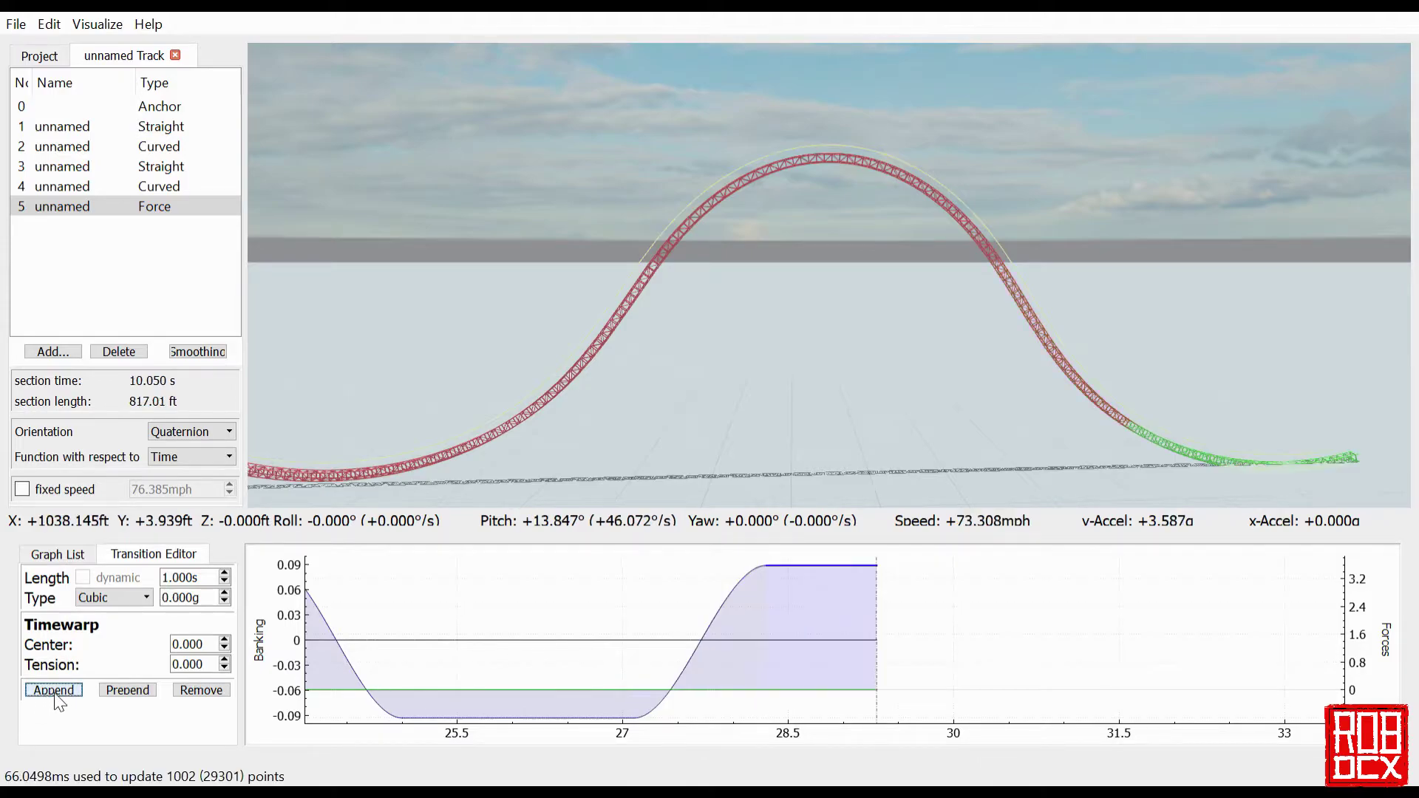
left_click(596, 728)
left_click(214, 581)
left_click(224, 582)
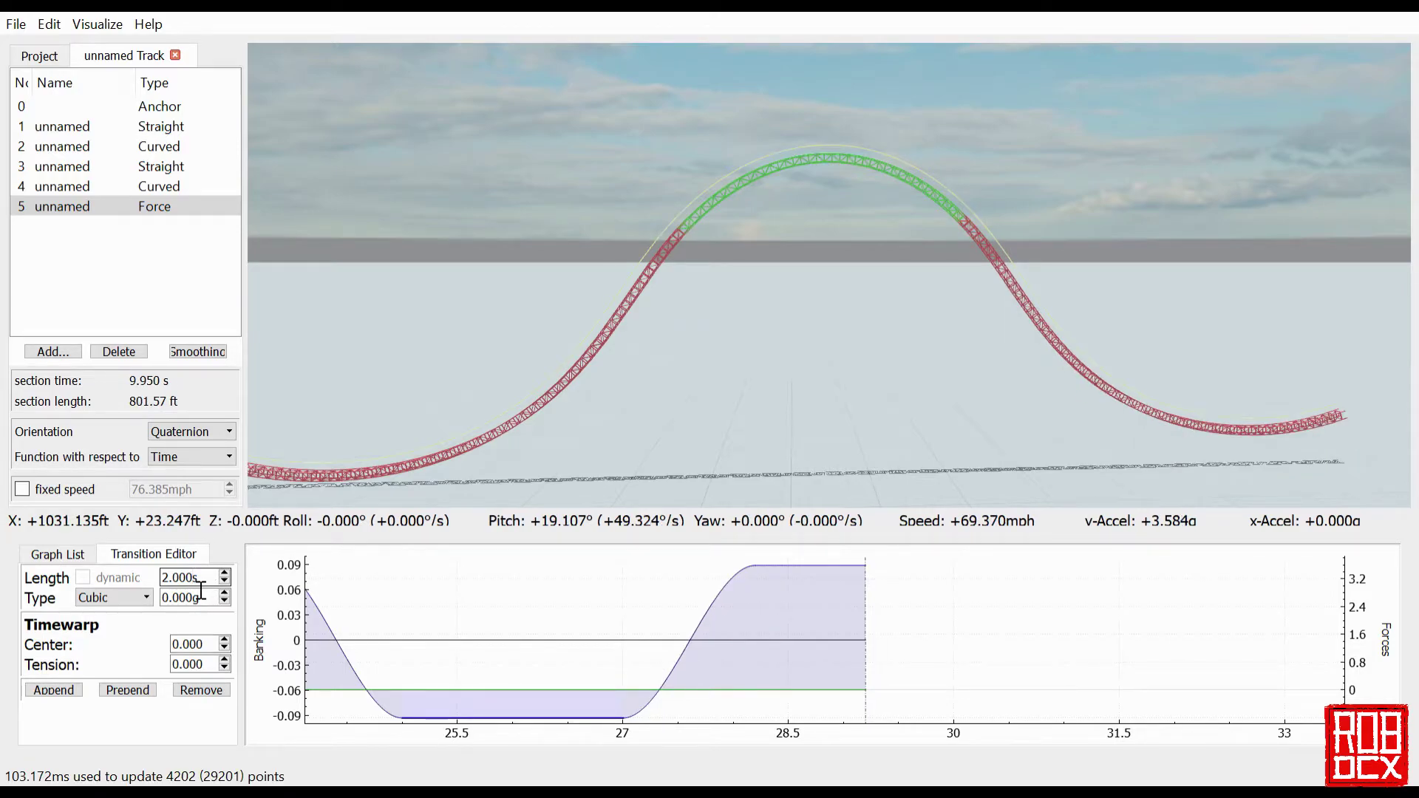
key("Up")
key("Down")
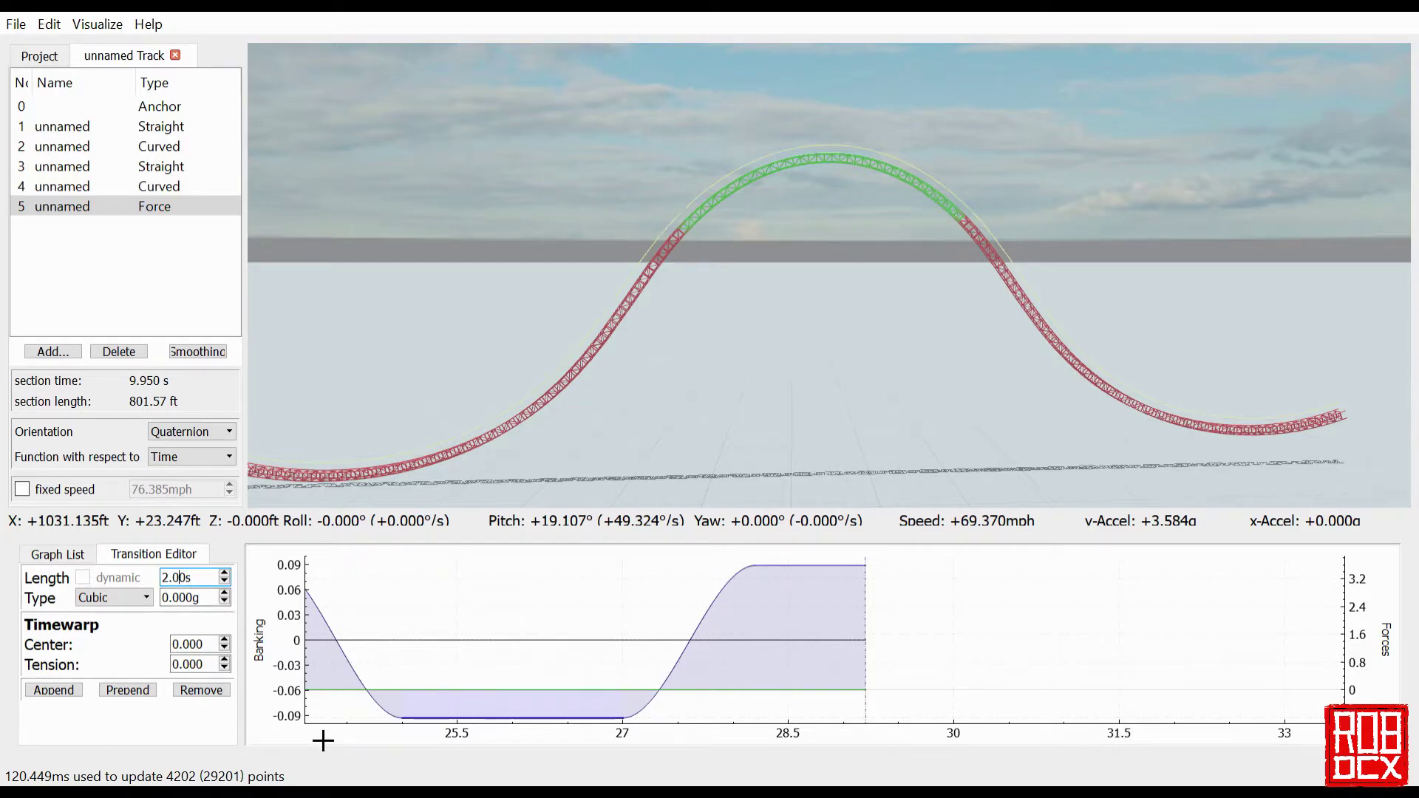
type("5")
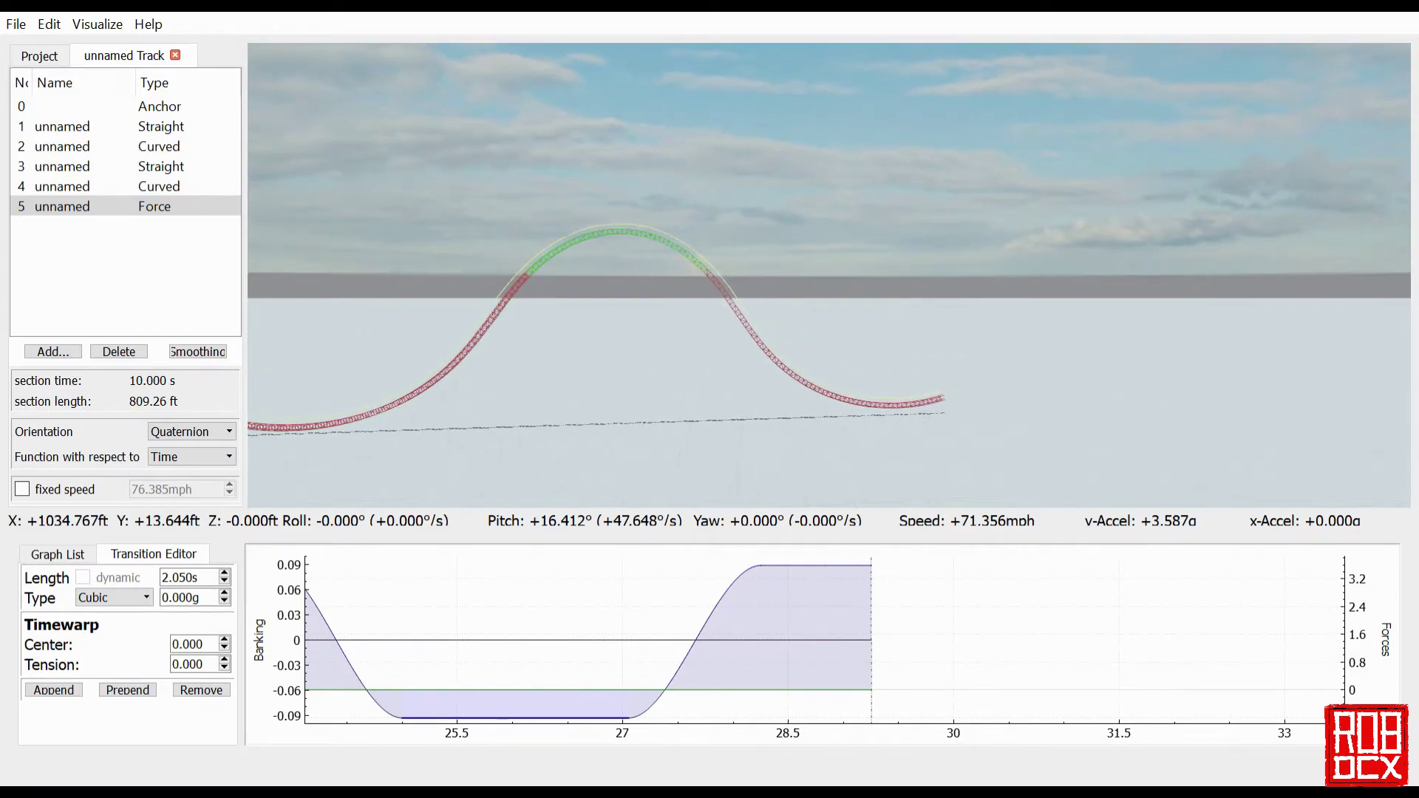
Set the length of the second valley's constant-force transition to 1.2 s.
left_click(844, 577)
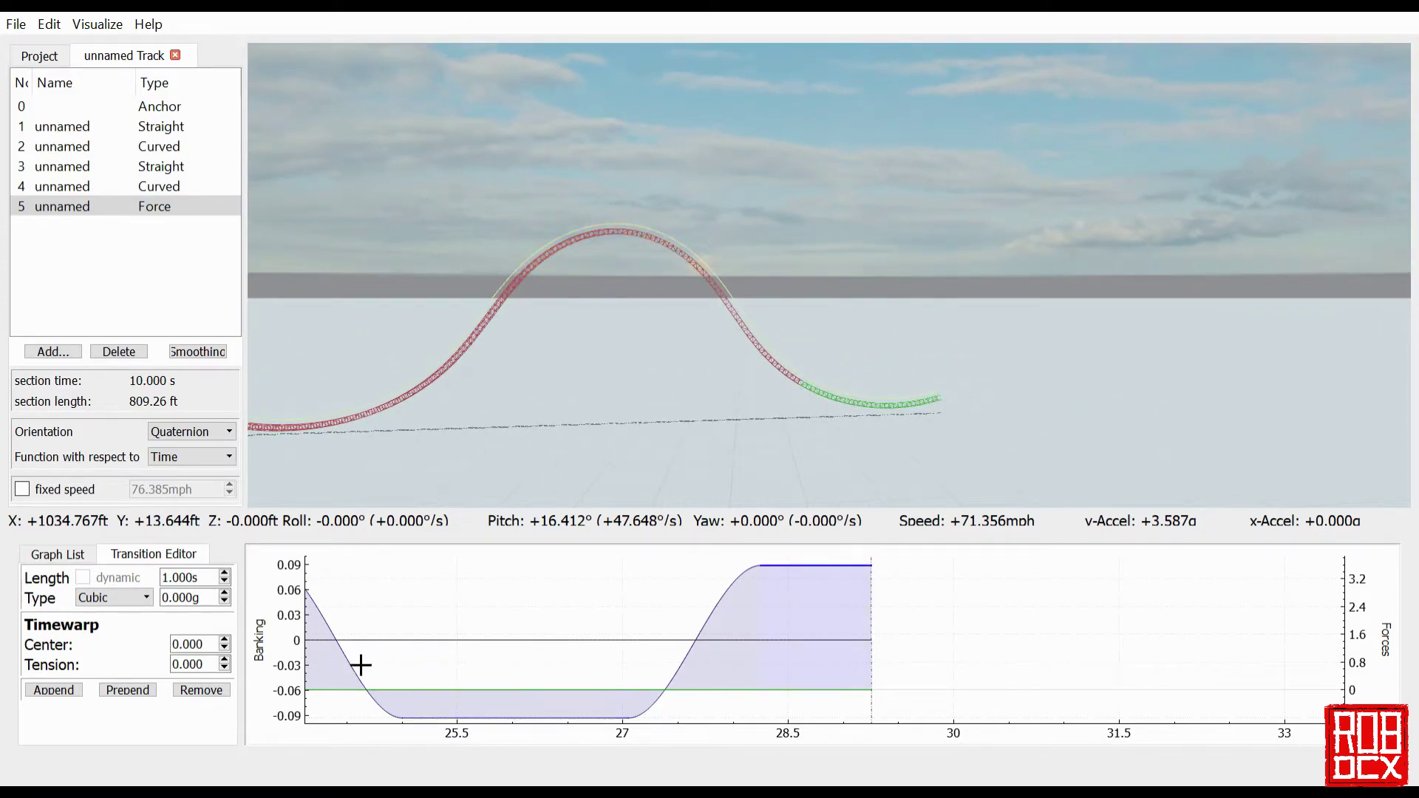
key("Up")
key("Up")
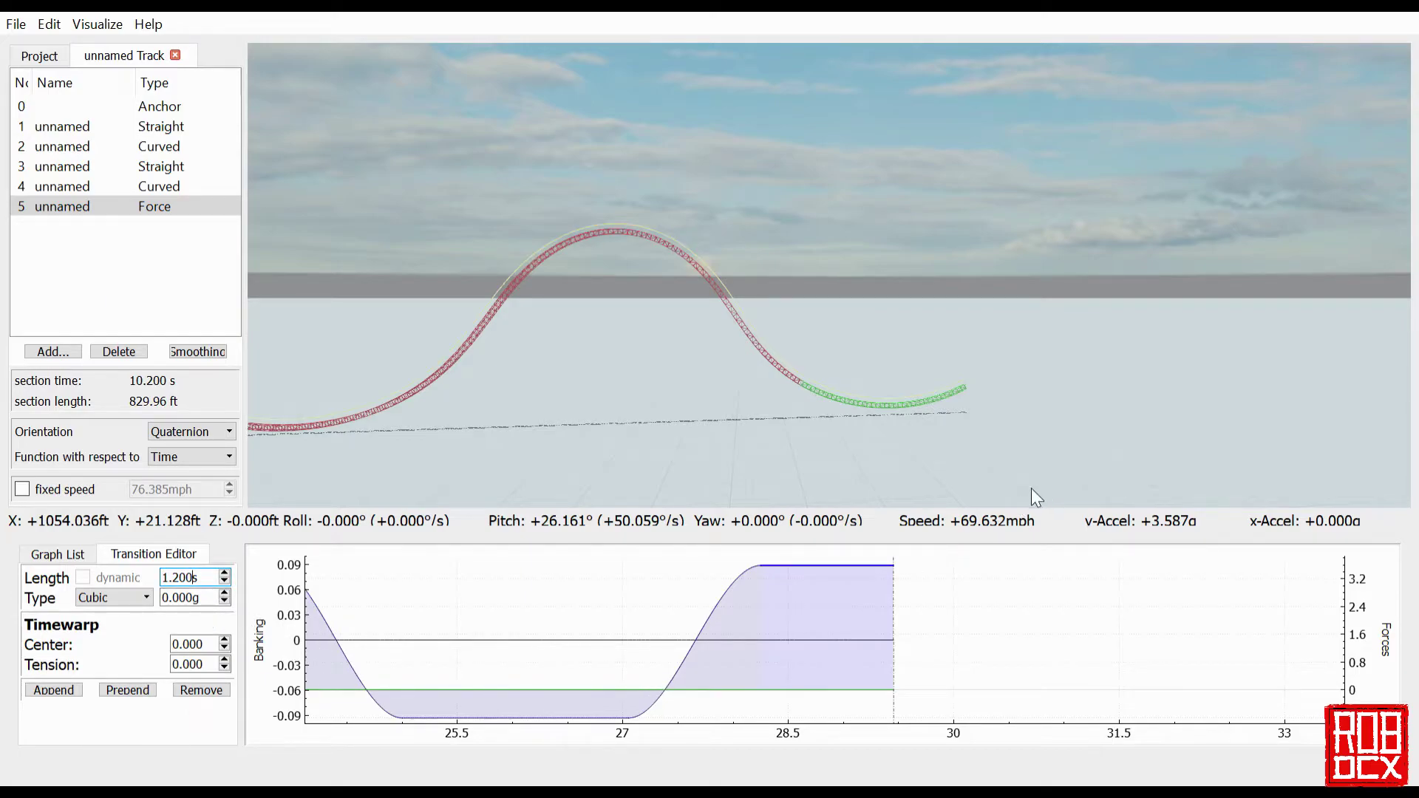
Append a 1.2 s cubic transition after the second valley with a force change of -3.8 g.
left_click(54, 690)
left_click(212, 581)
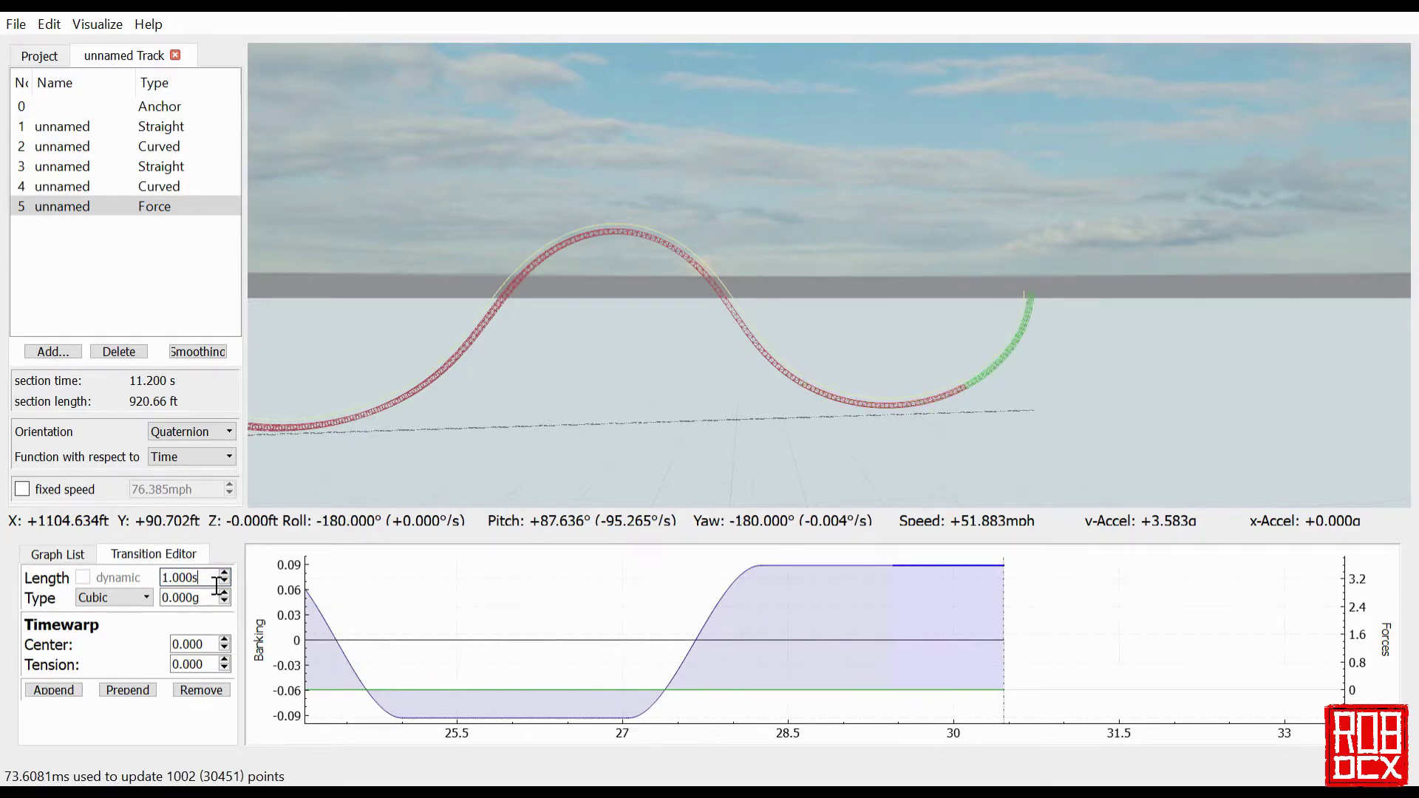
scroll(216, 586, "up", 2)
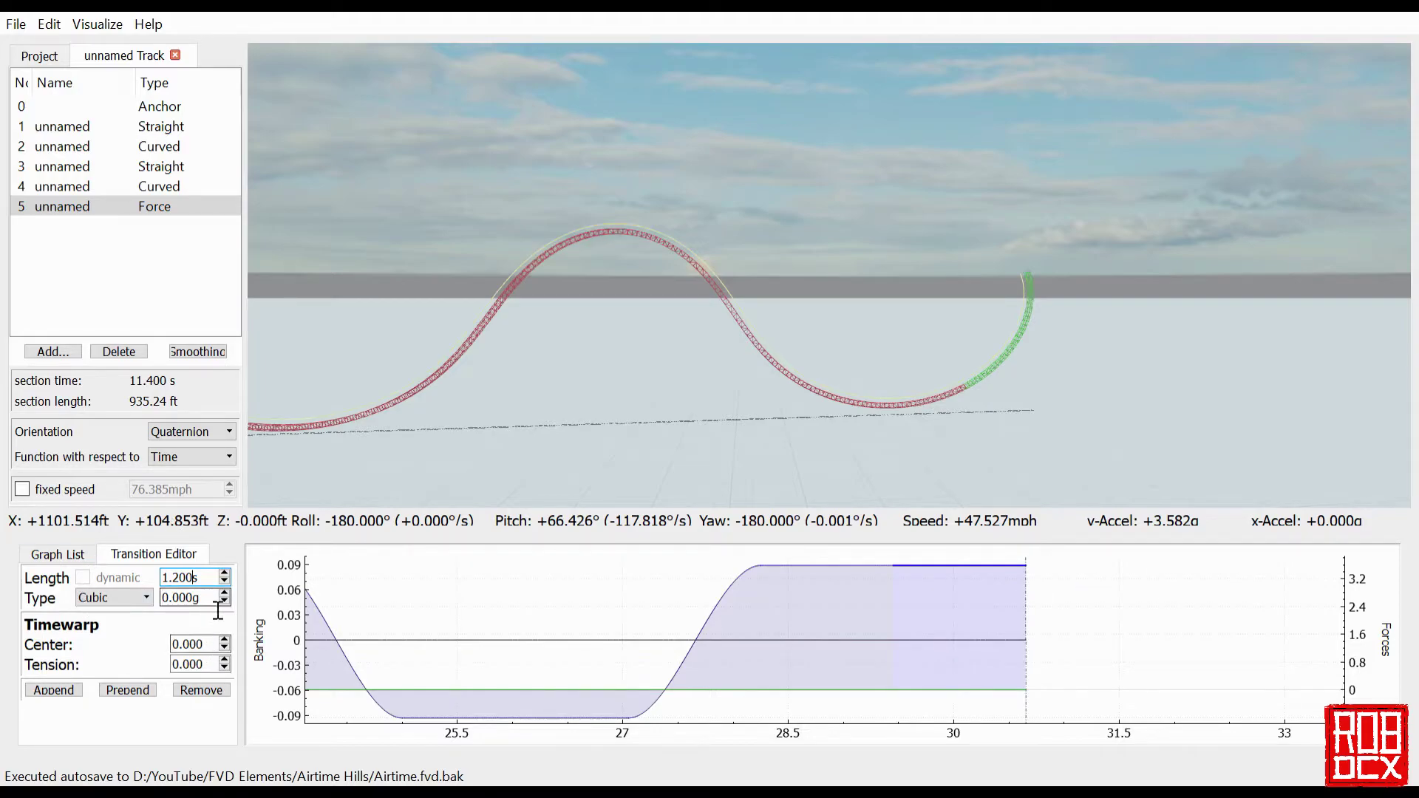
scroll(217, 608, "down", 10)
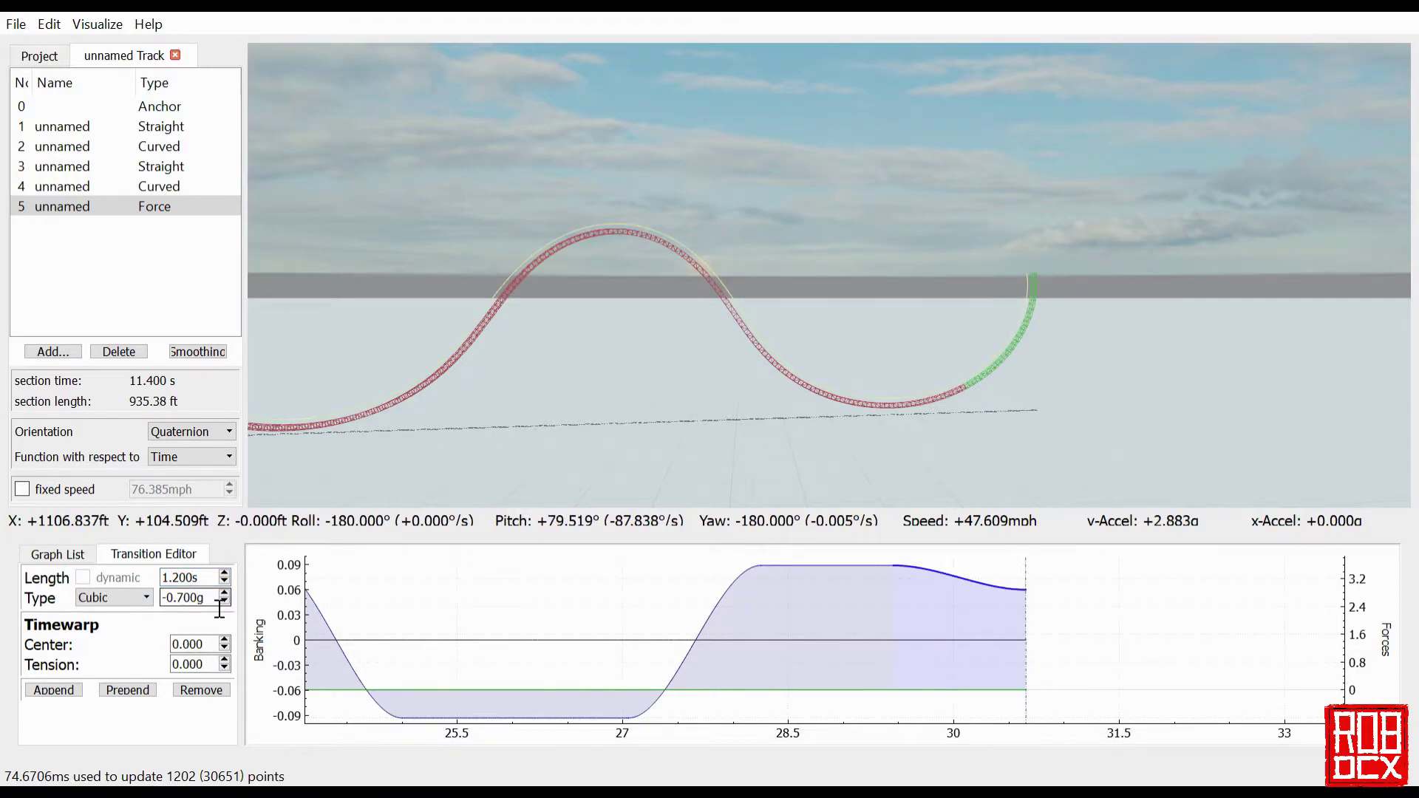
scroll(220, 608, "down", 12)
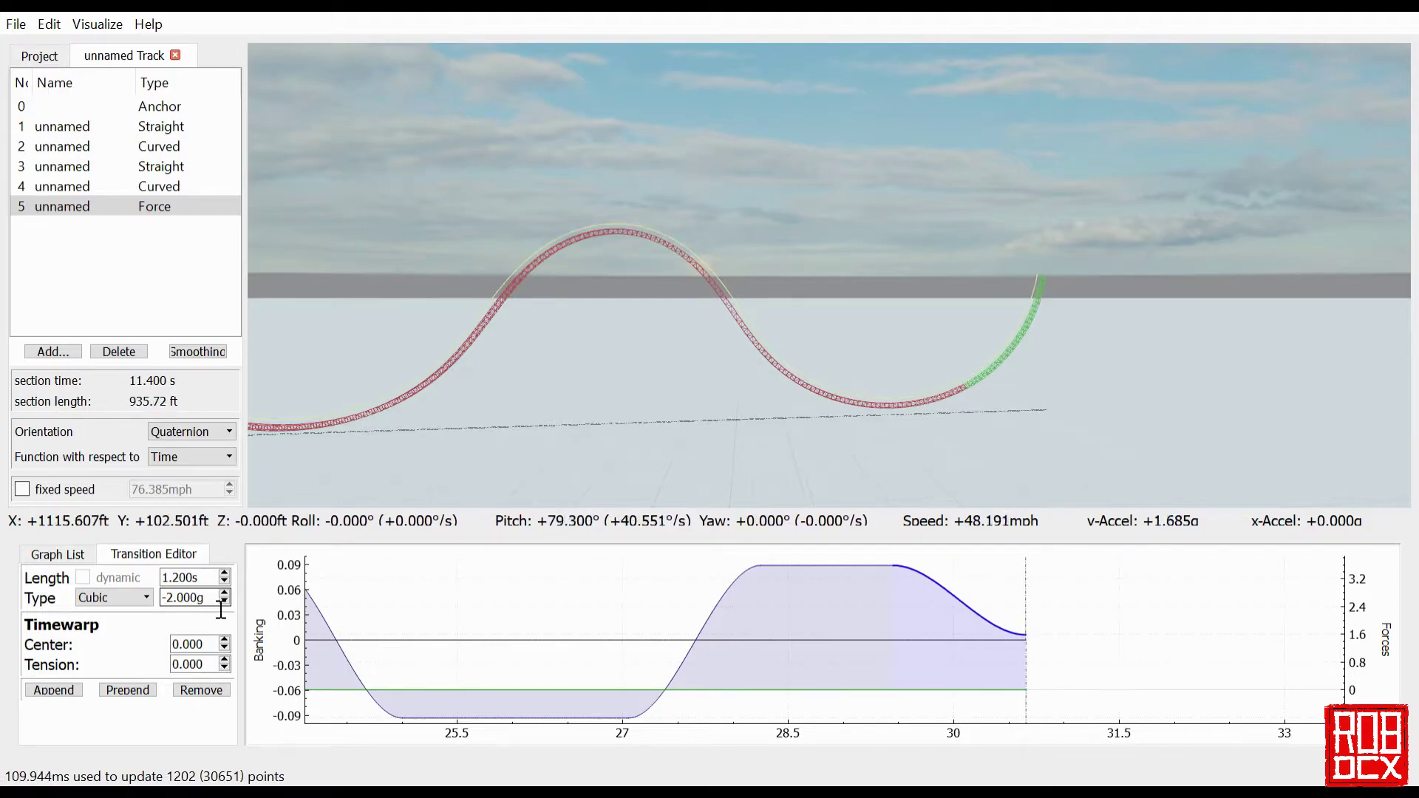
scroll(220, 614, "down", 11)
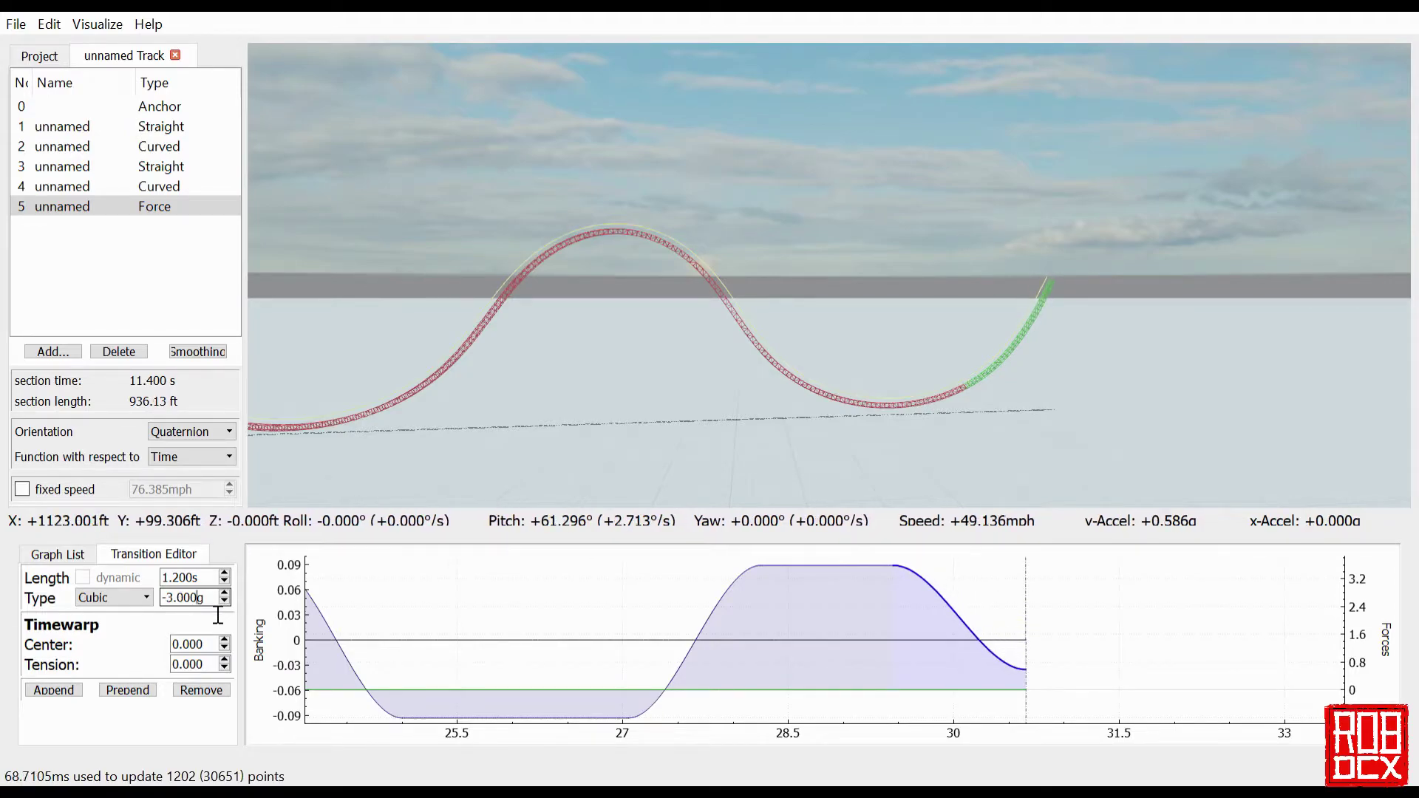
scroll(218, 608, "down", 3)
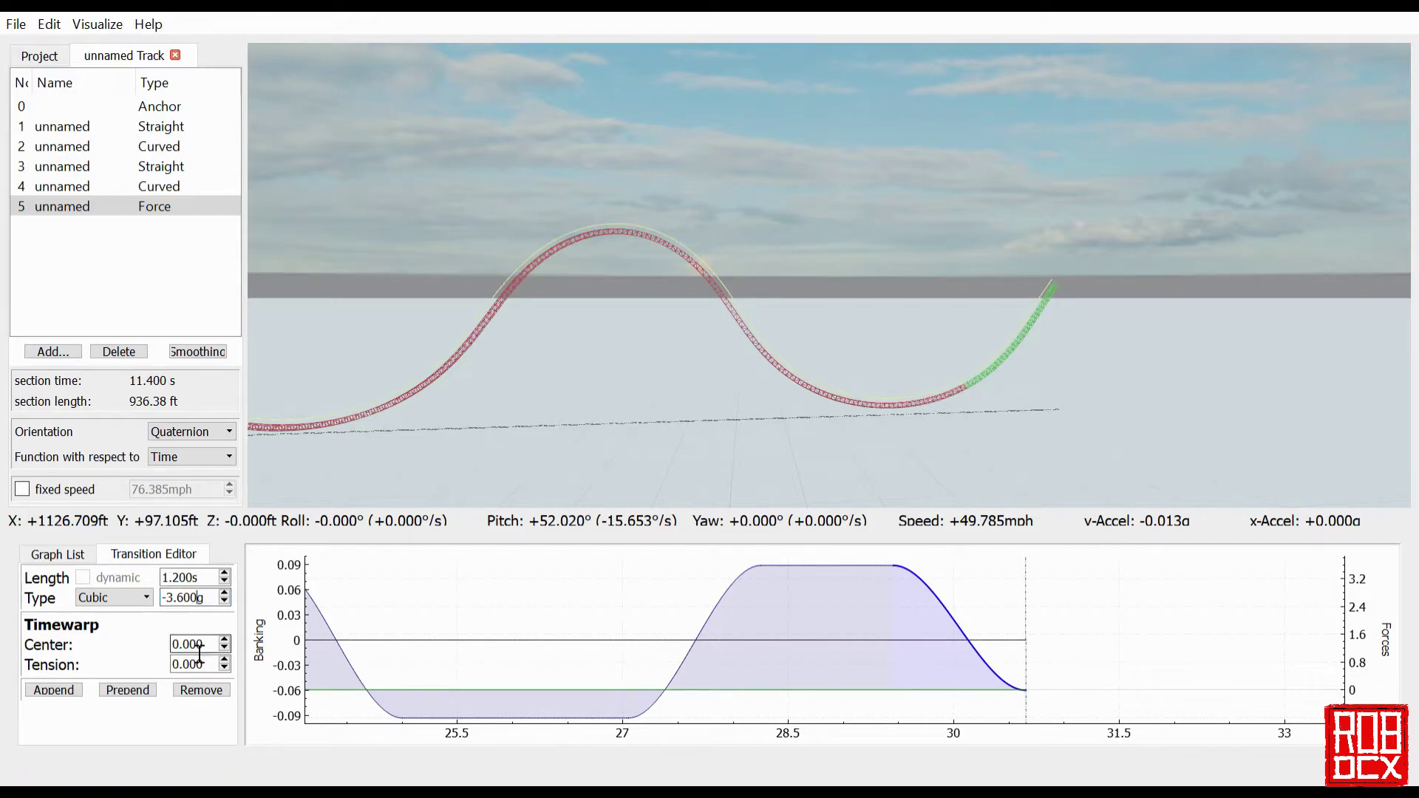
scroll(214, 610, "down", 2)
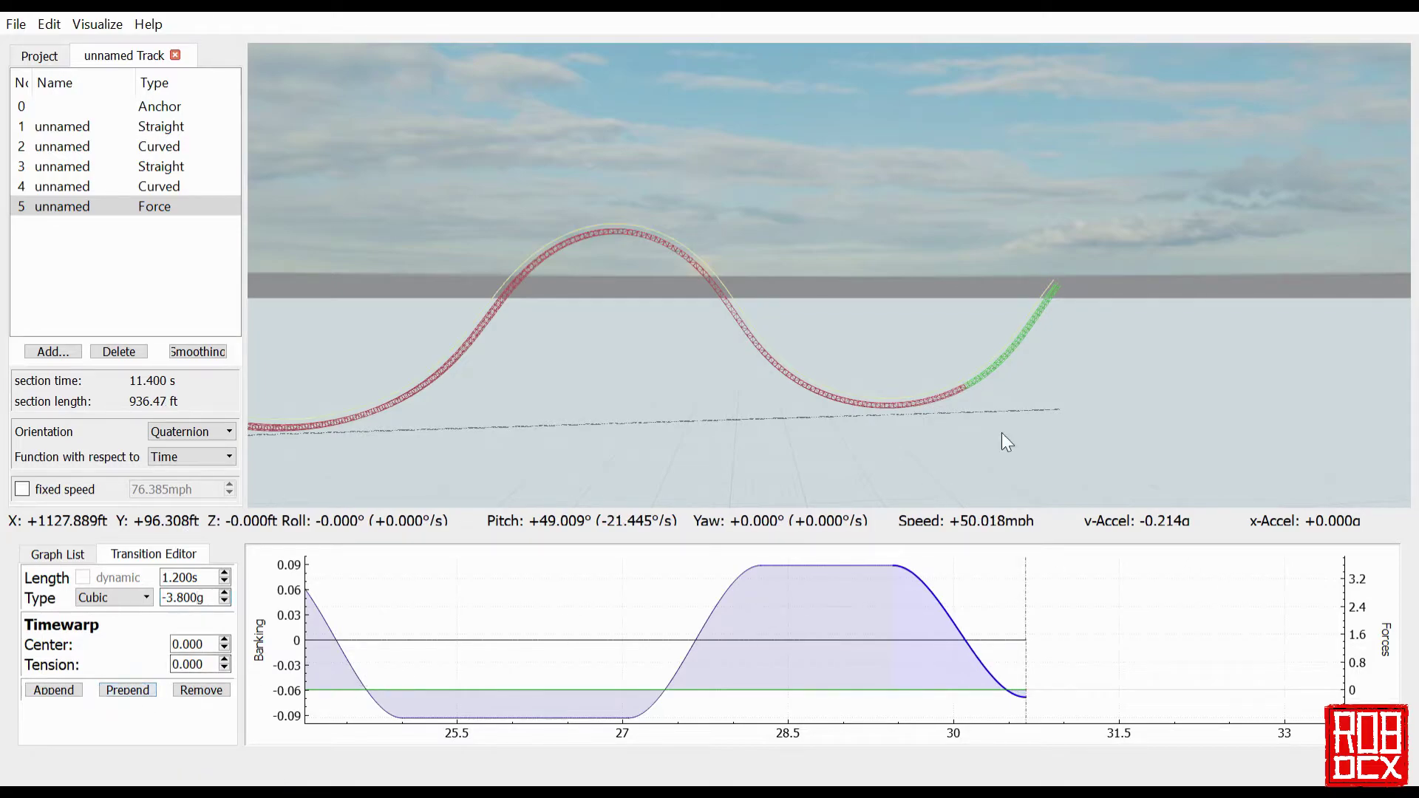
Append a constant-force transition over the second hilltop and set its length to 2.9 s.
left_click(56, 690)
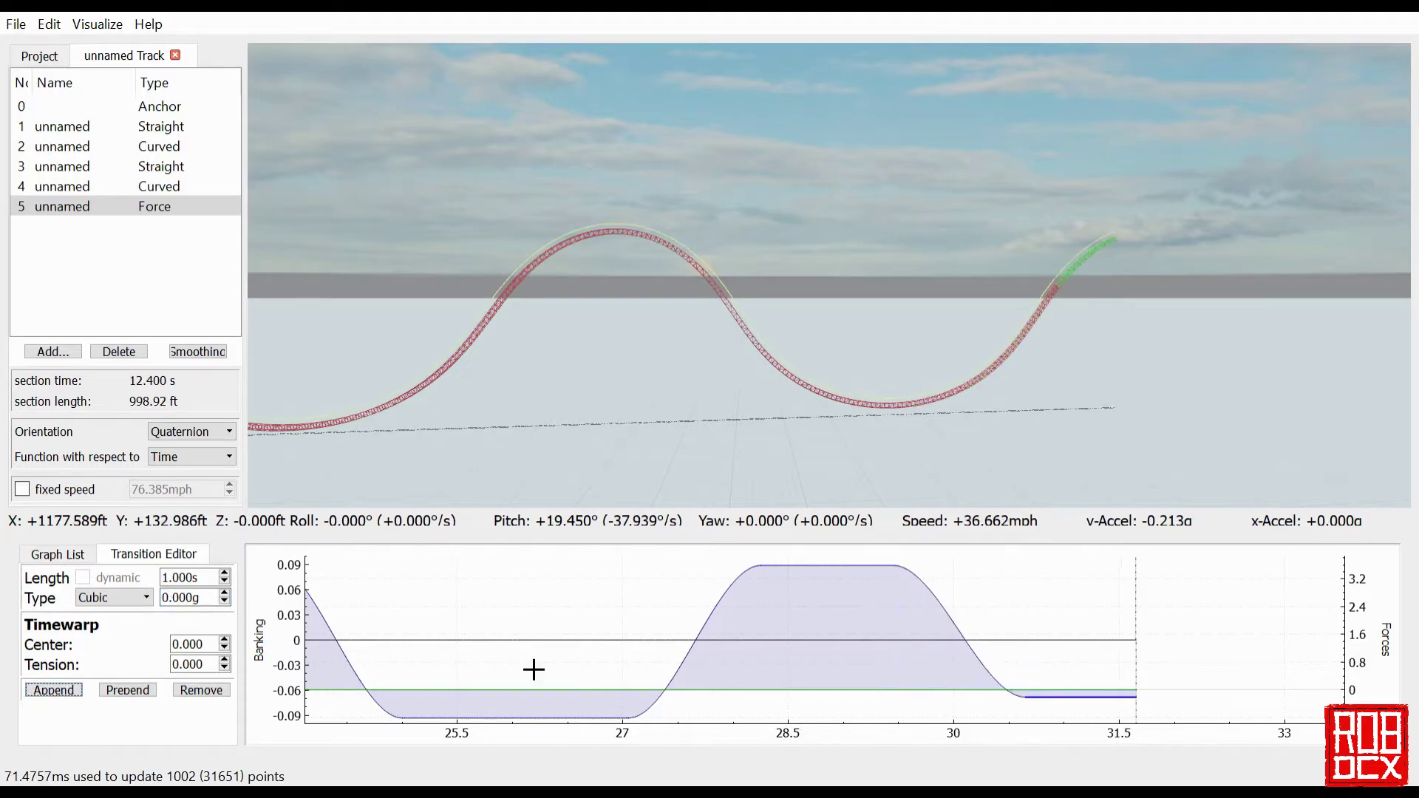
scroll(219, 588, "up", 11)
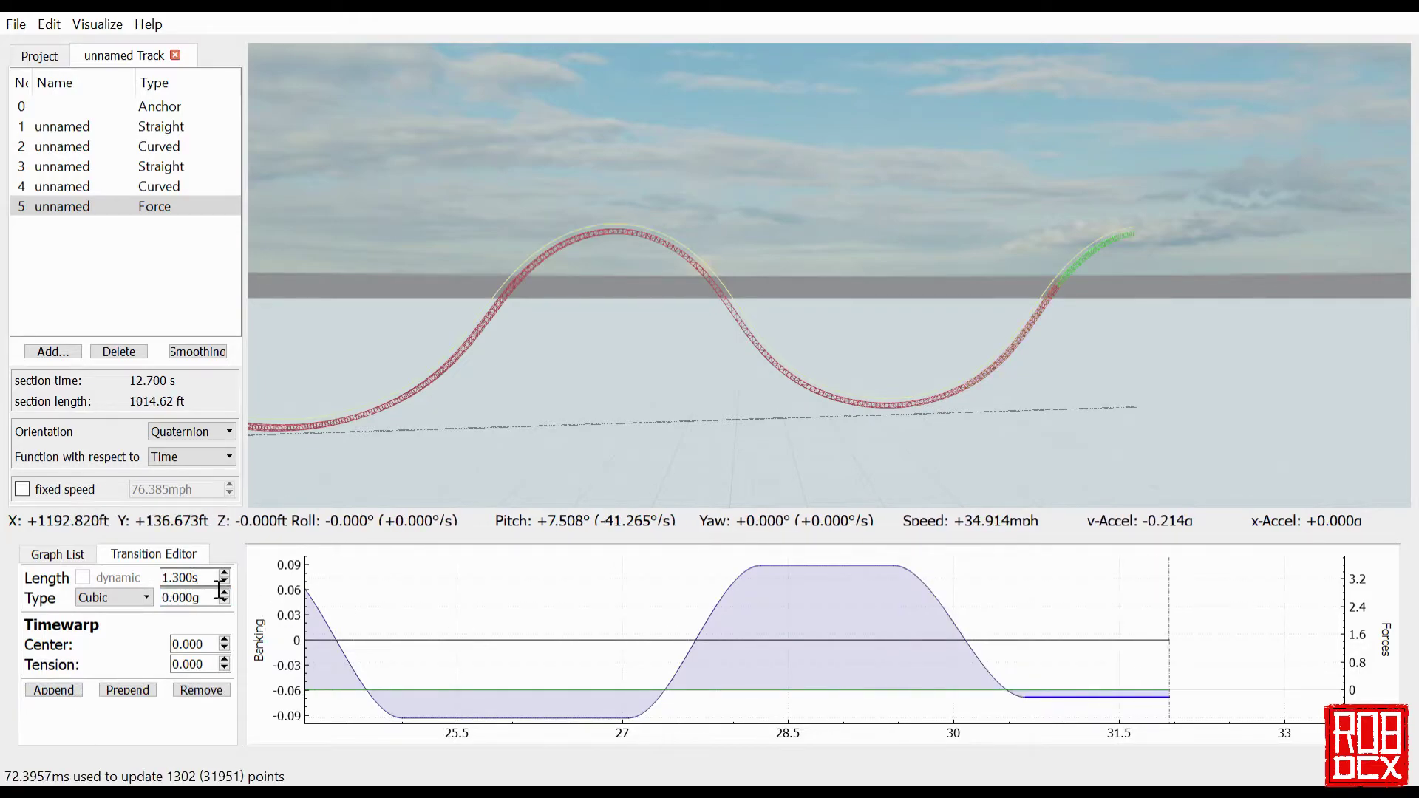
scroll(219, 588, "up", 8)
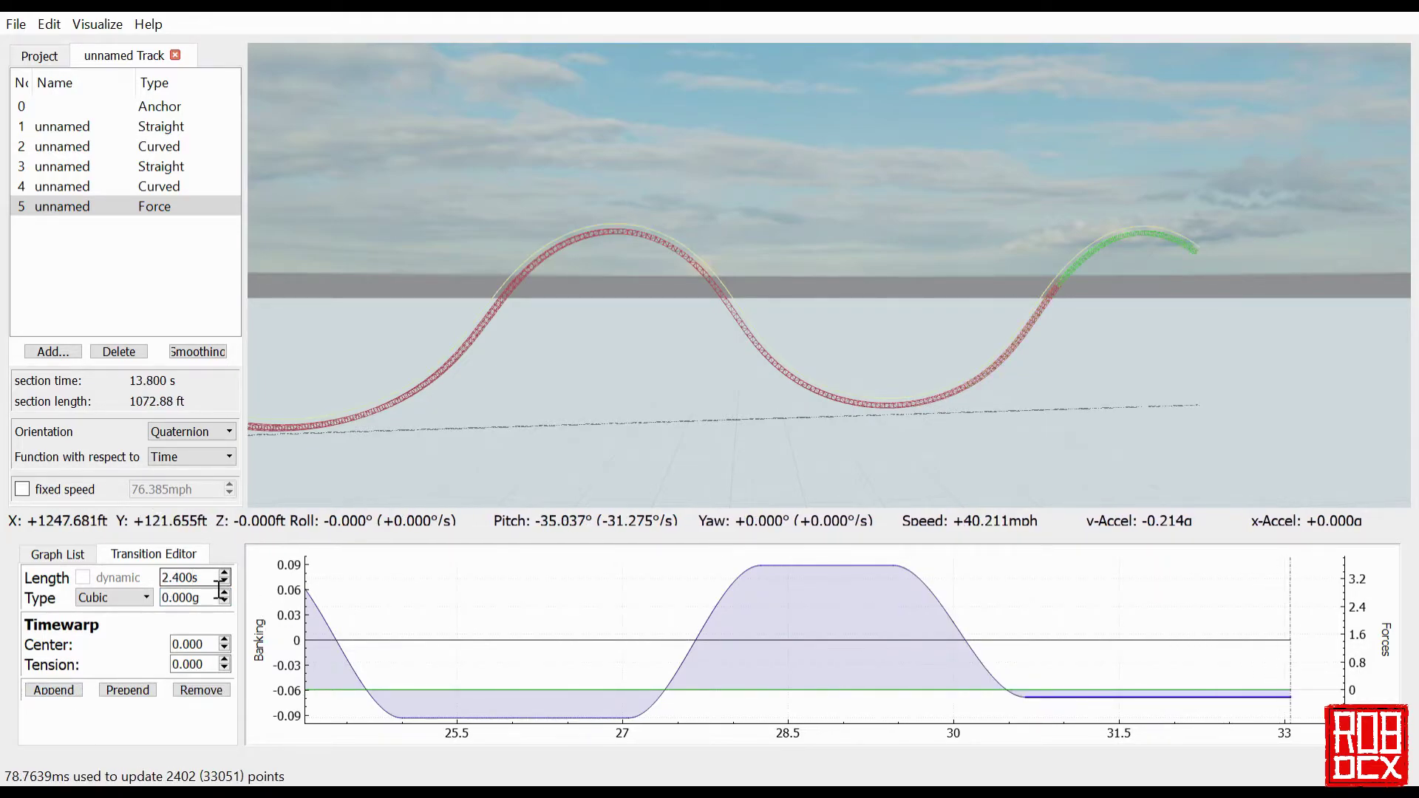
key("d")
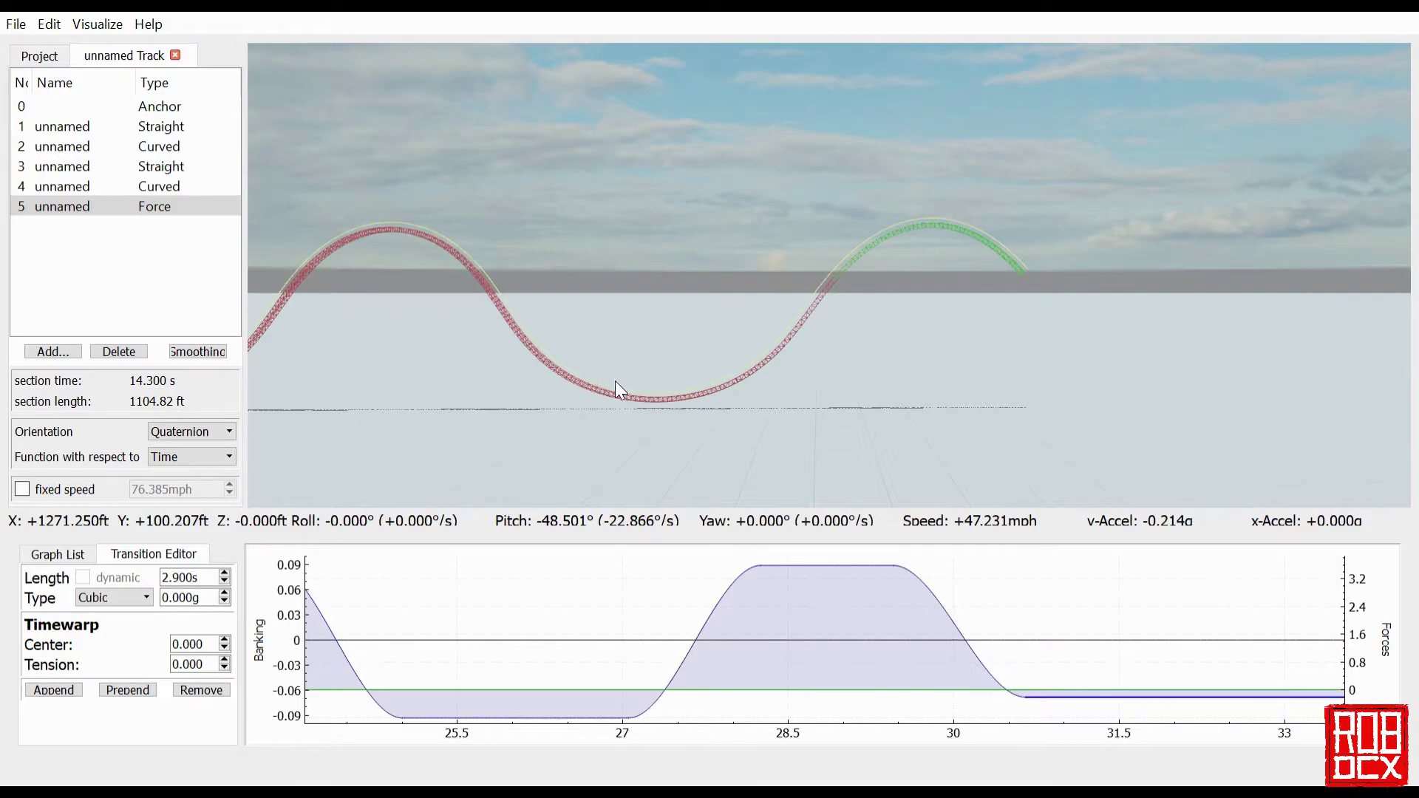
Try lengths of 0.9 s and 1.3 s for the second valley's constant-force transition, and settle on 0.4 s.
left_click(827, 567)
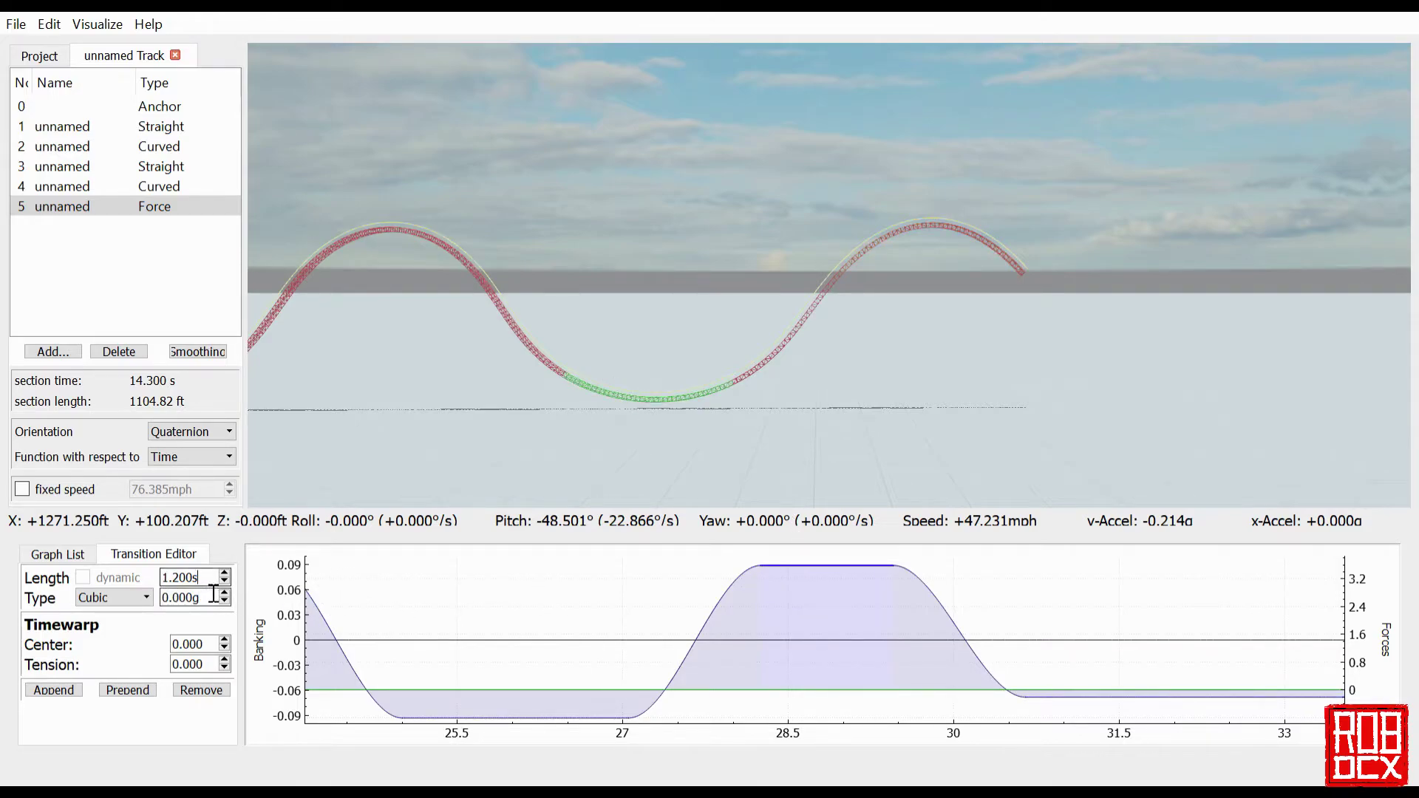
scroll(213, 588, "down", 3)
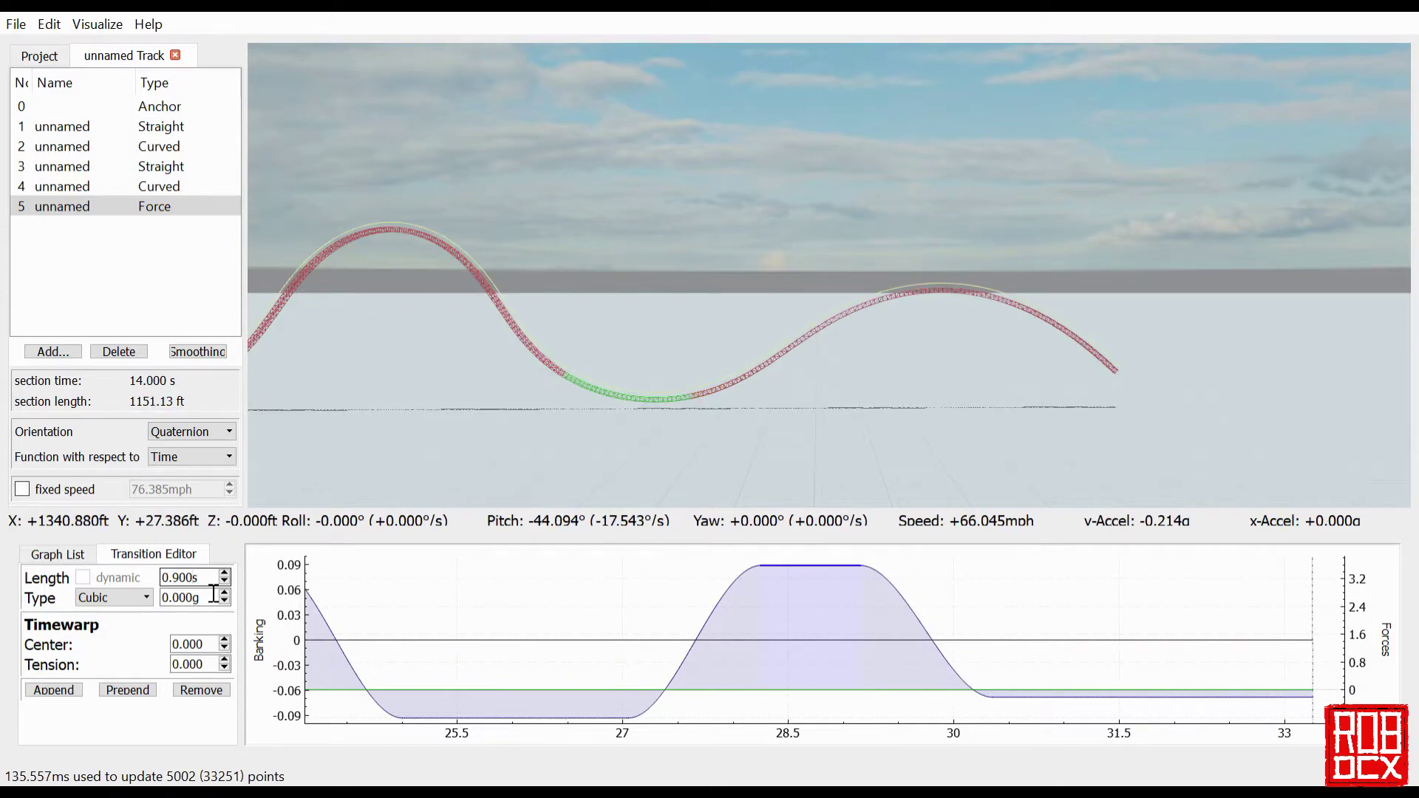
key("Up")
key("Up")
key("Up")
key("Up")
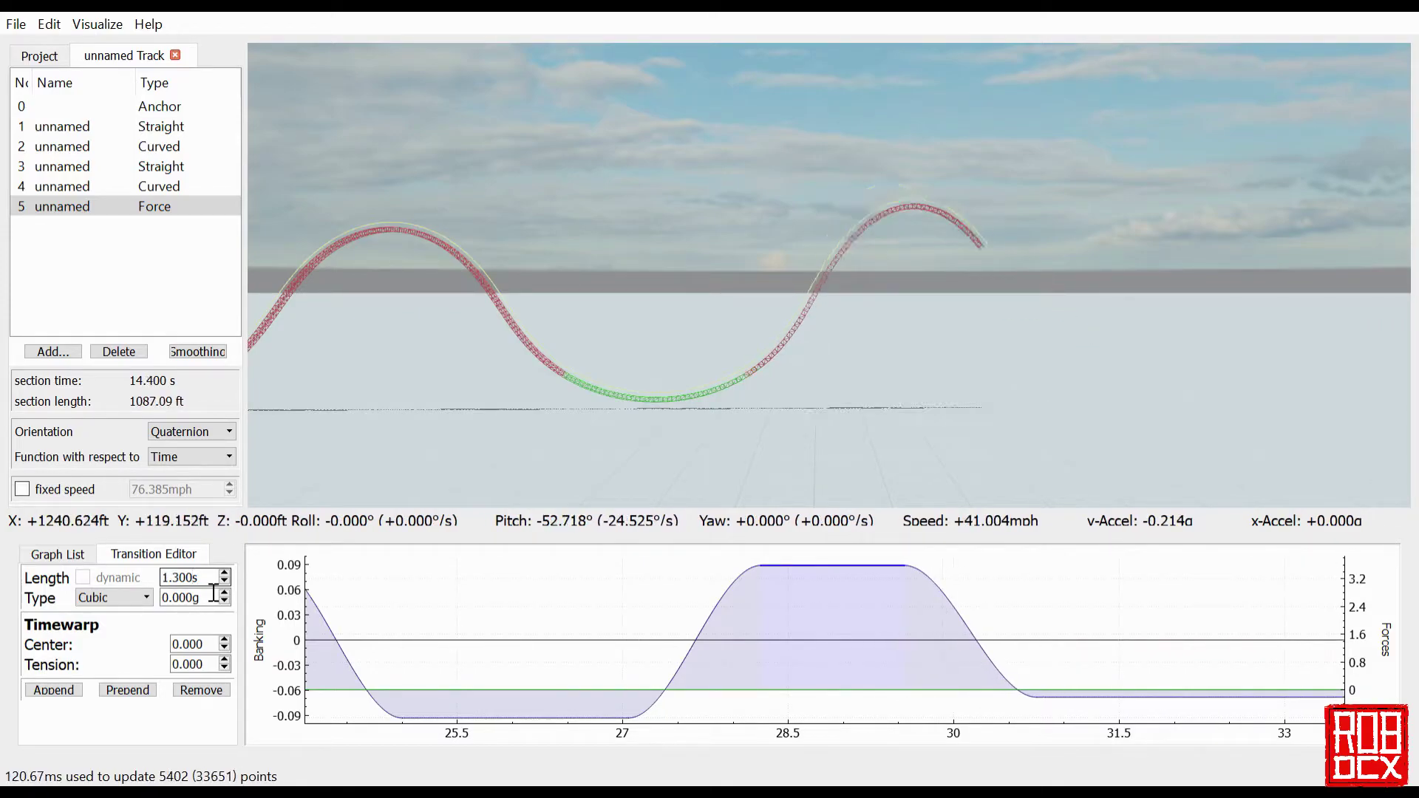
key("Down")
key("Down")
key("Down")
key("Down")
key("Down")
key("Down")
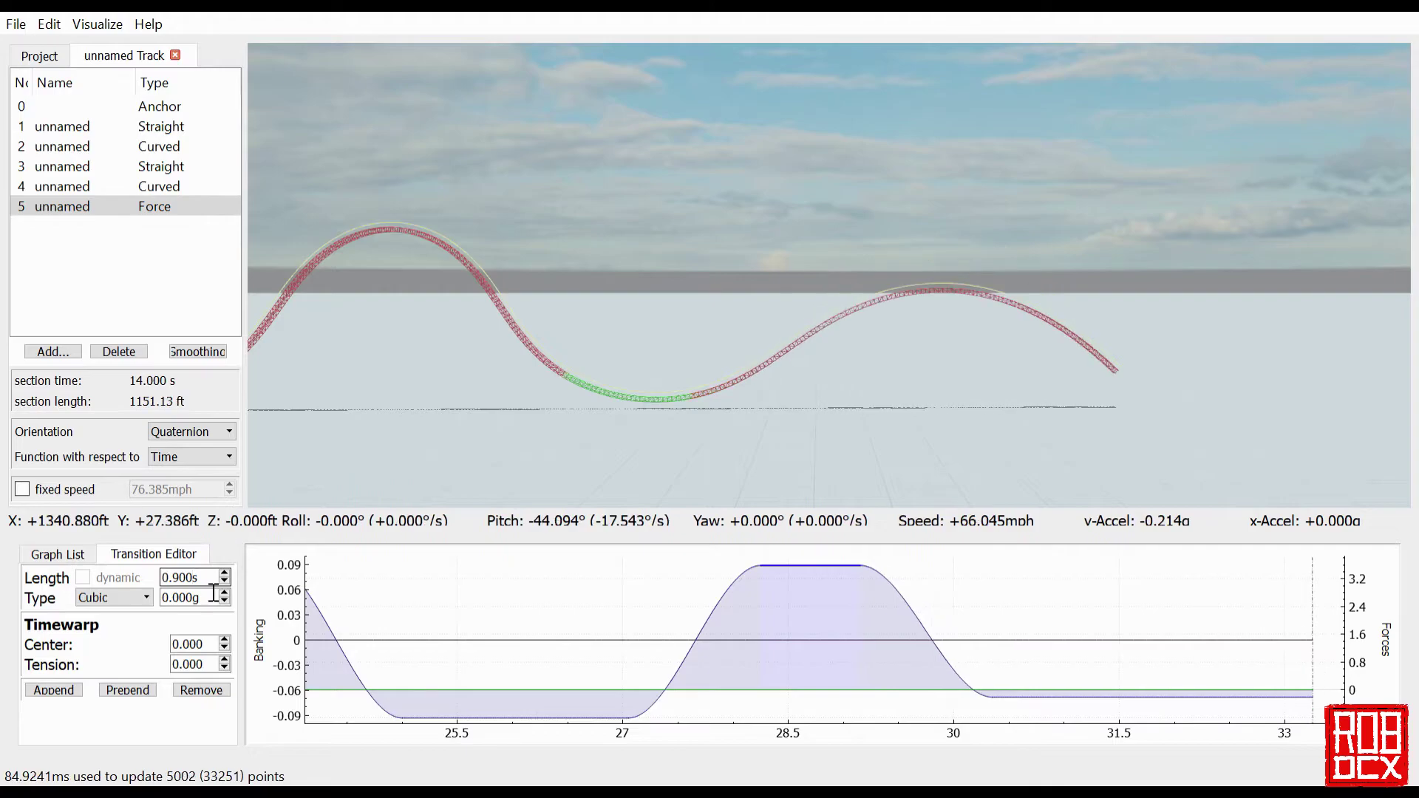
key("Down")
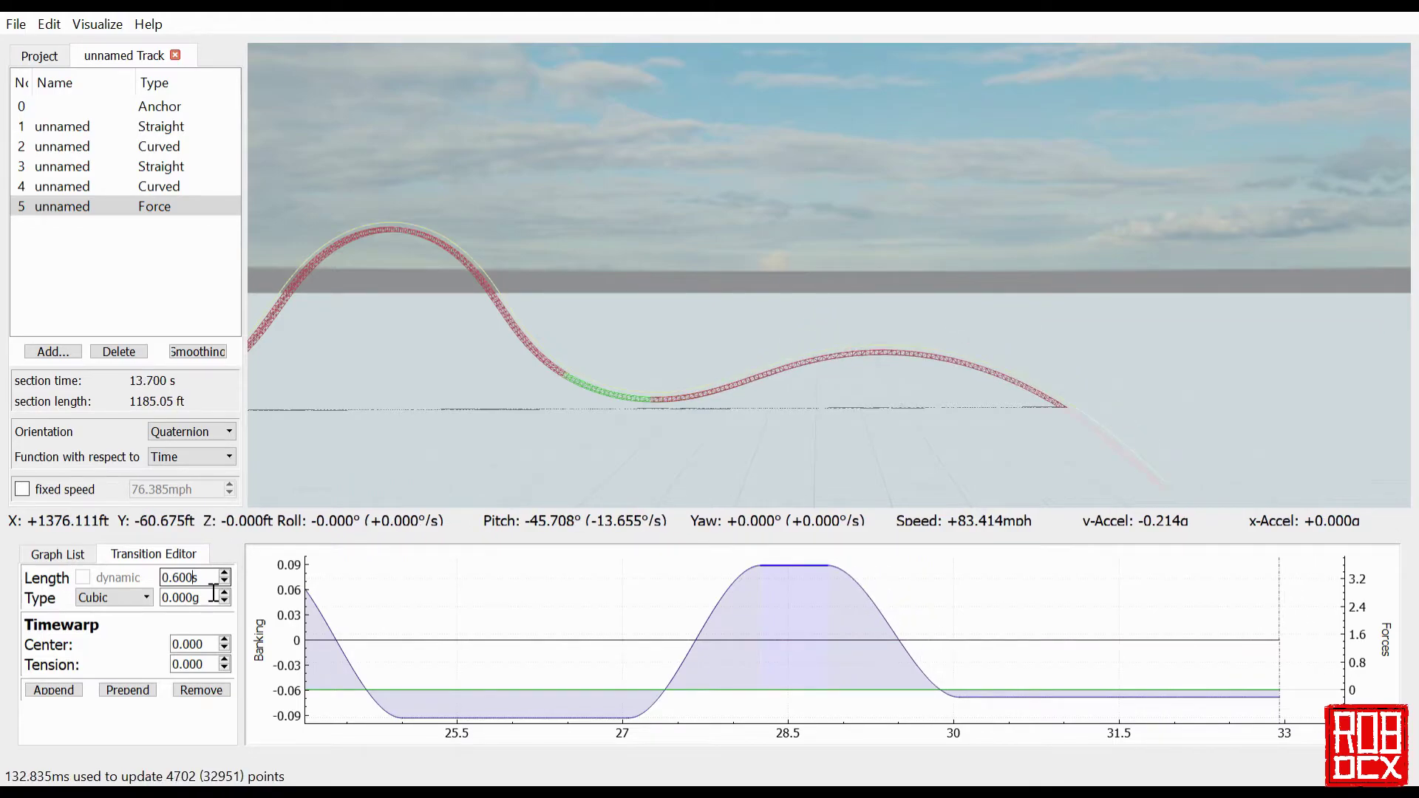
key("Down")
key("Down")
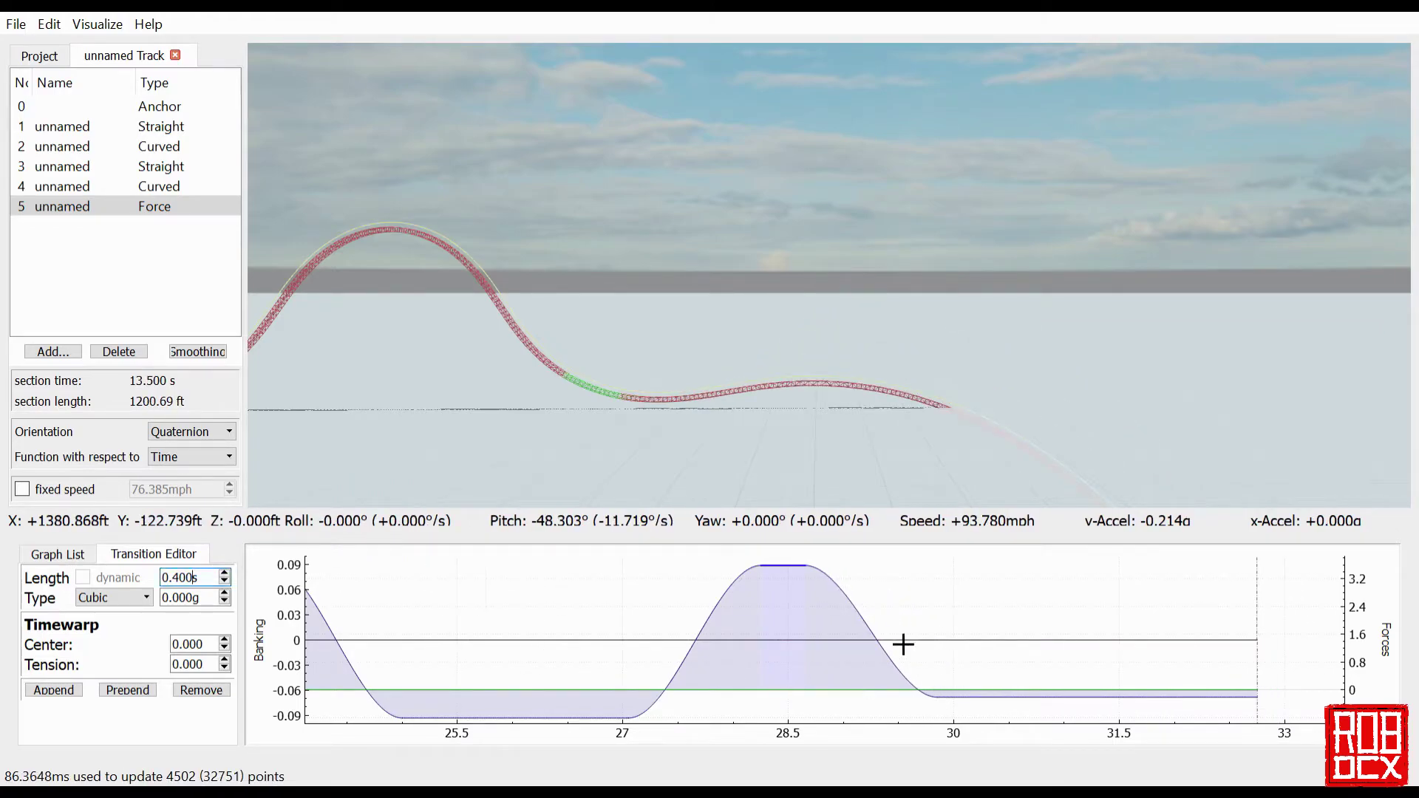
Shorten the constant-force transition at the top of the second hill to 0.2 s.
left_click(879, 633)
left_click(981, 718)
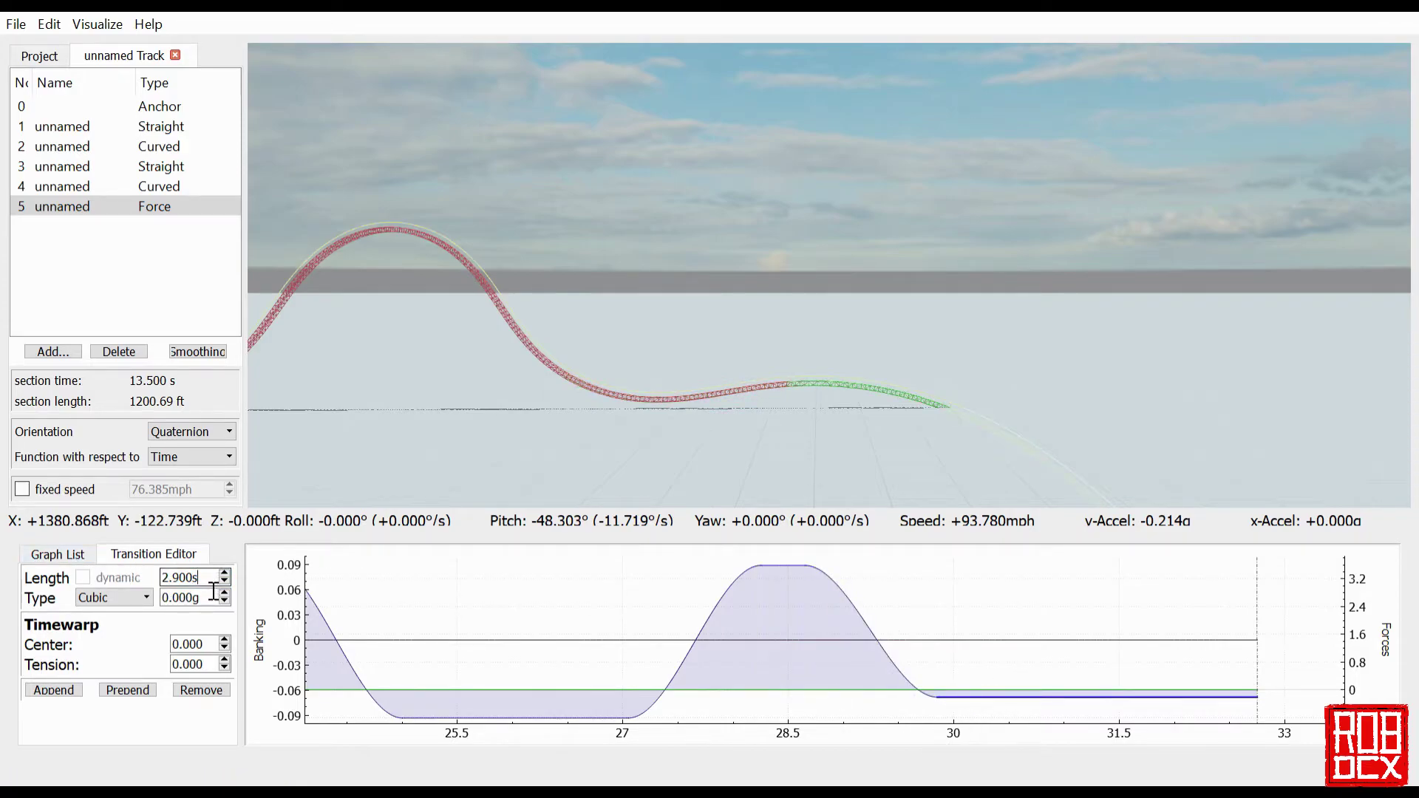
key("Down")
key("Down")
key("Down")
key("Down")
key("Down")
key("Down")
key("Down")
key("Down")
key("Down")
key("Down")
key("Down")
key("Down")
key("Down")
key("Down")
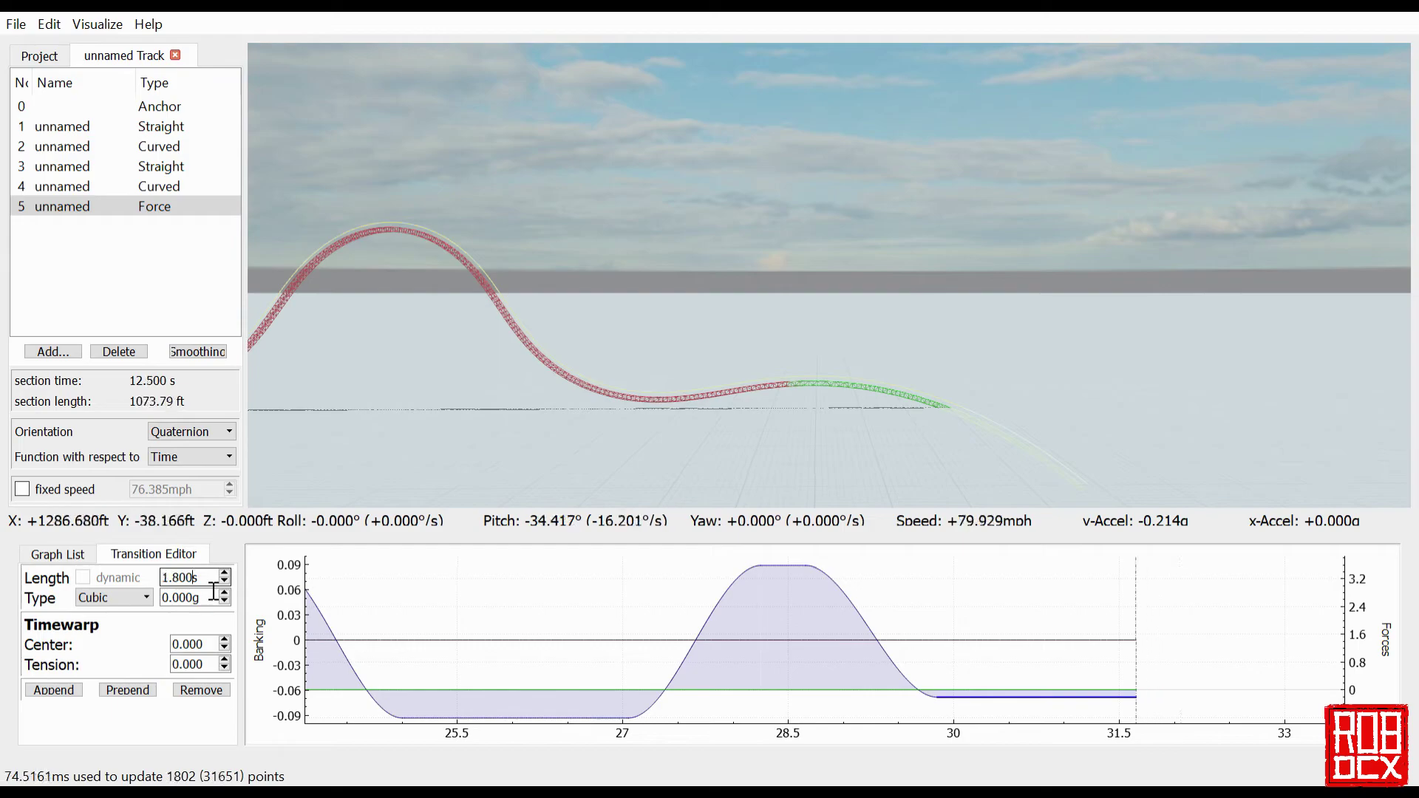
key("Down")
key("Down")
key("Down")
key("Down")
key("Down")
key("Down")
key("Down")
key("Down")
key("Down")
key("Down")
key("Down")
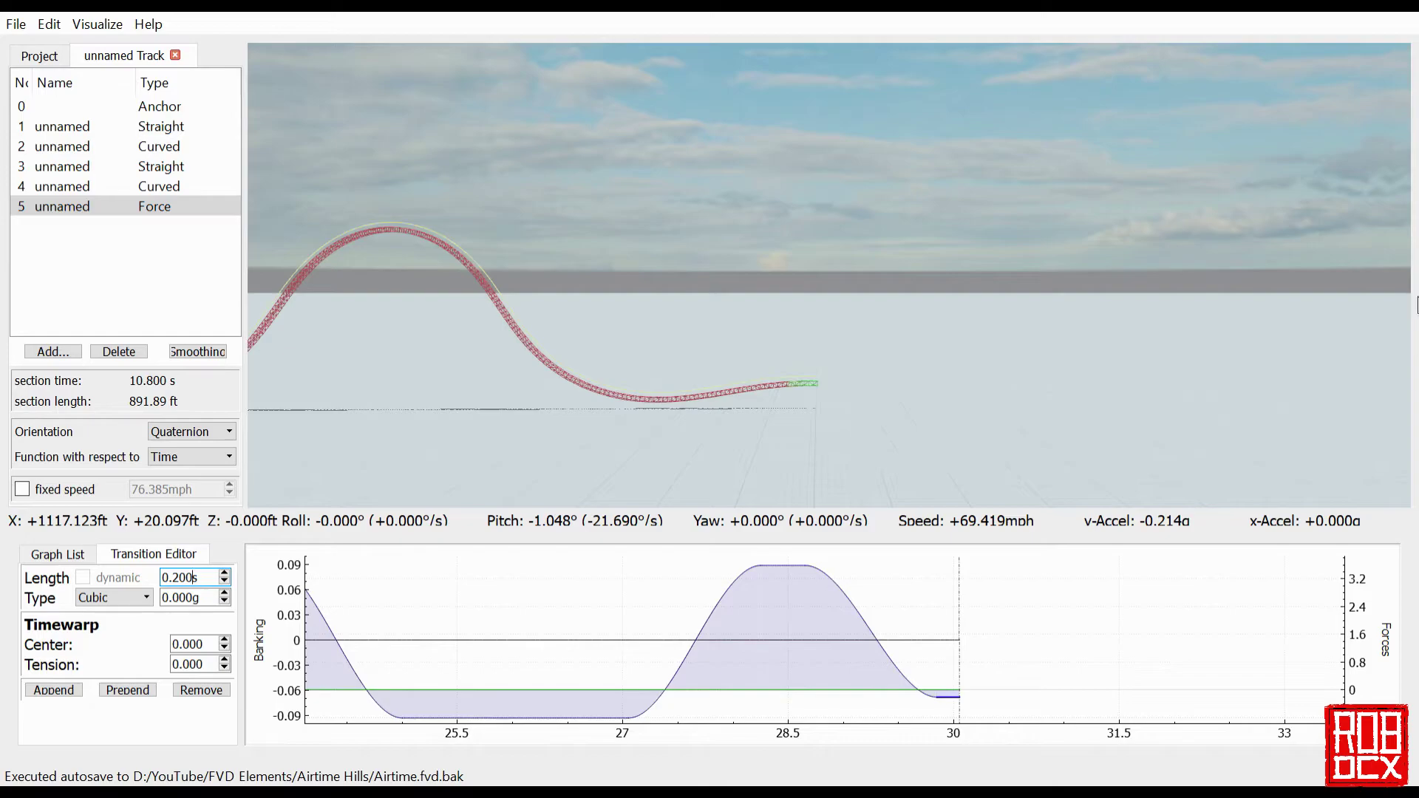
Append a 1.2 s cubic pull-out transition after the second hilltop with a force change of 3.8 g.
left_click(68, 689)
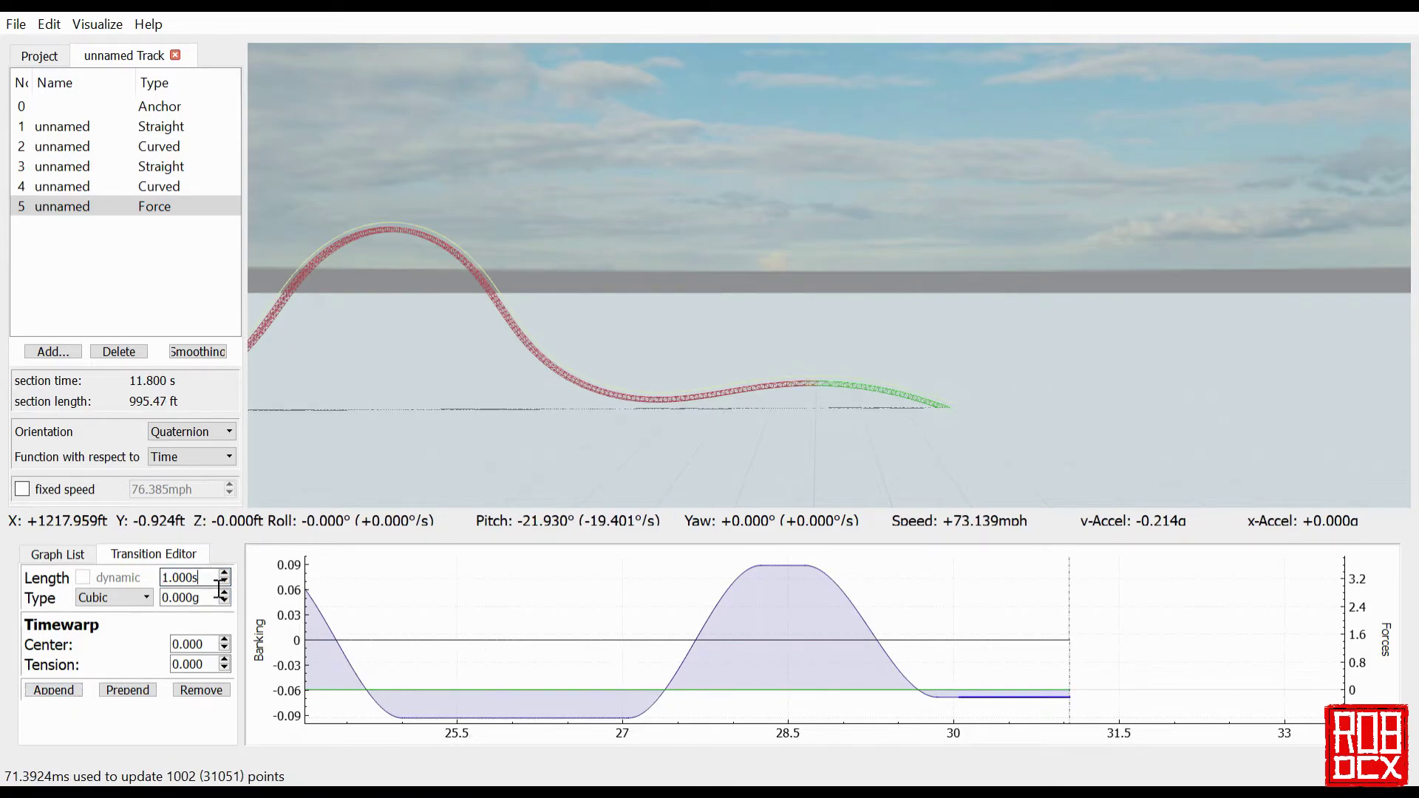
scroll(218, 586, "up", 1)
scroll(219, 587, "up", 1)
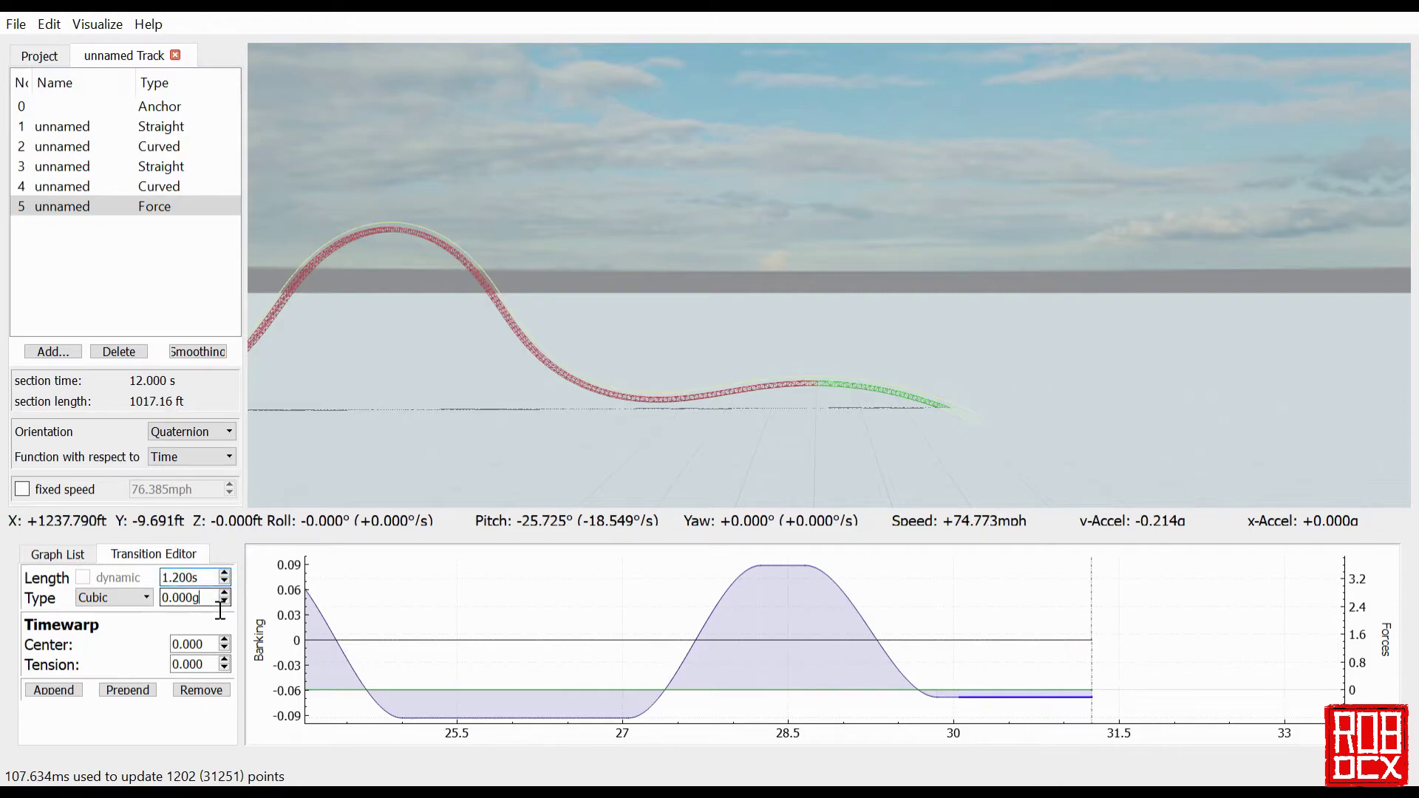
scroll(219, 605, "up", 12)
scroll(219, 605, "up", 9)
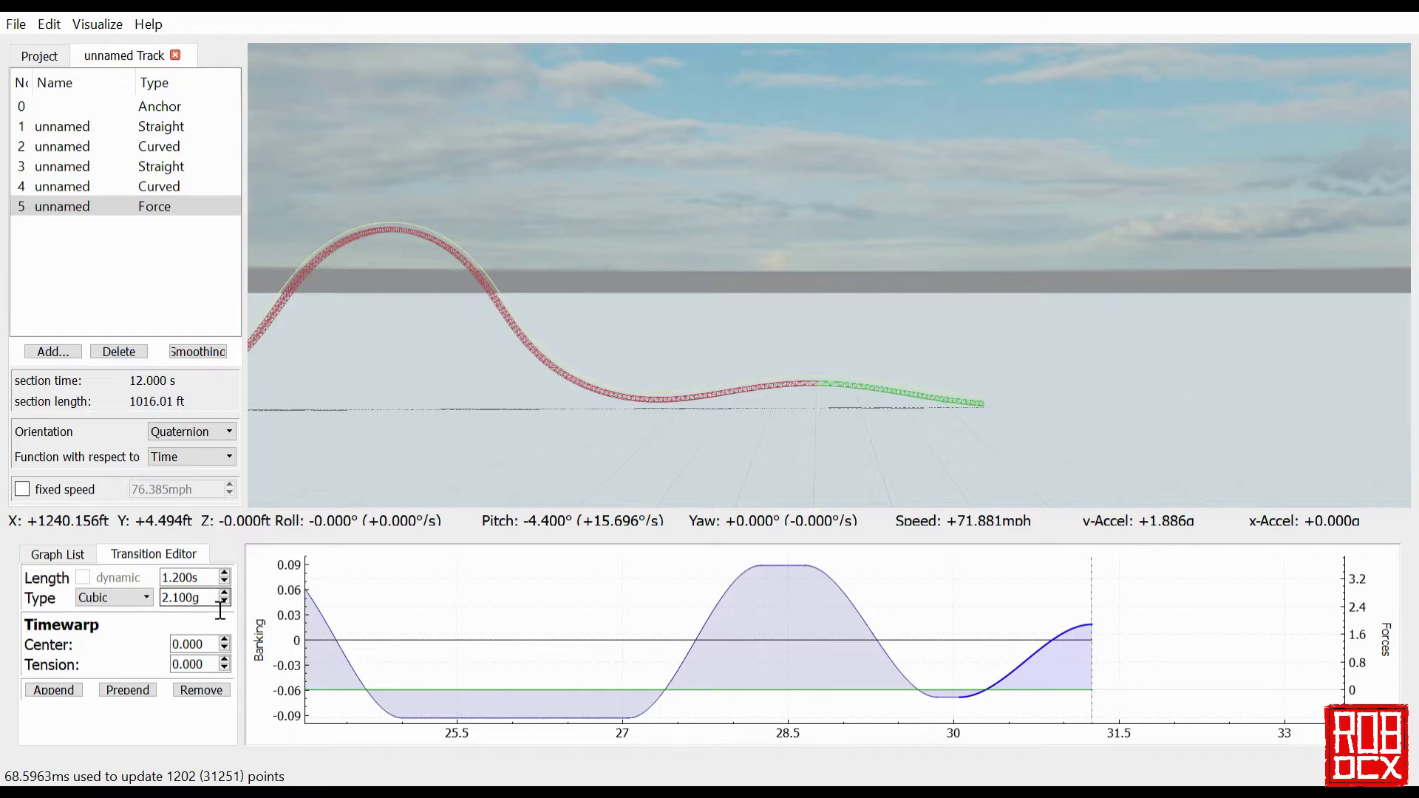
scroll(219, 604, "up", 13)
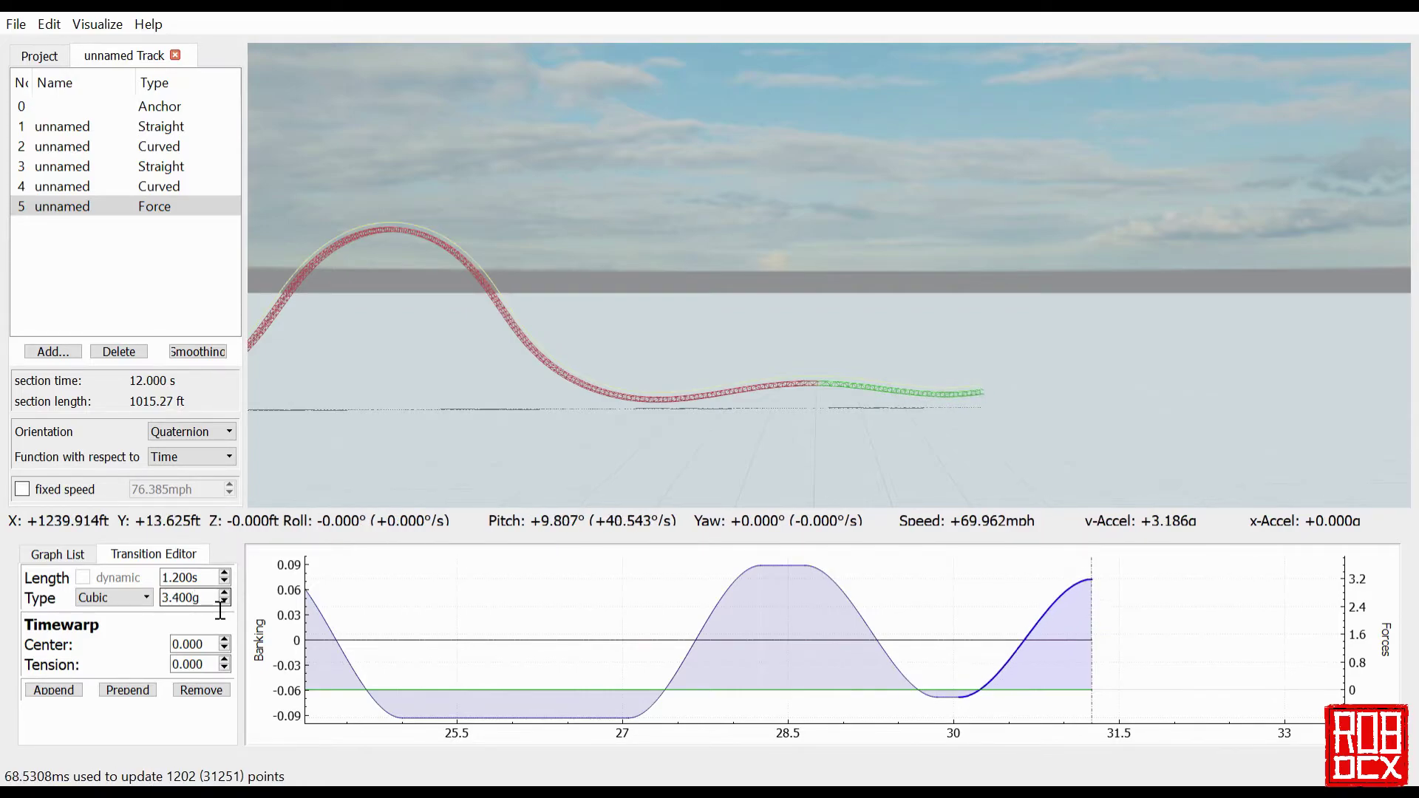
scroll(220, 605, "up", 4)
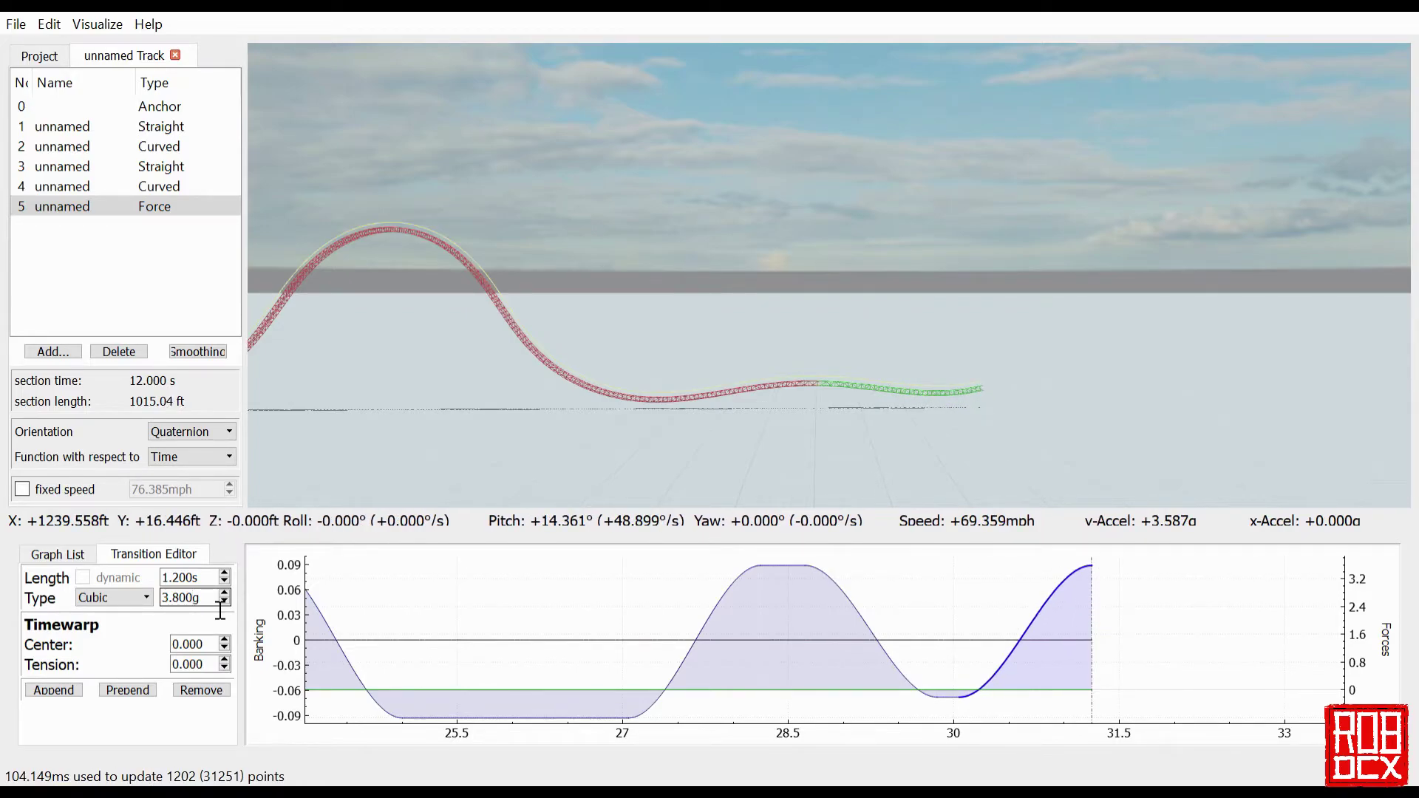
Set the length of the second hilltop's constant-force transition to 0.3 s.
left_click_drag(828, 274, 828, 406)
key("w")
left_click_drag(473, 429, 431, 406)
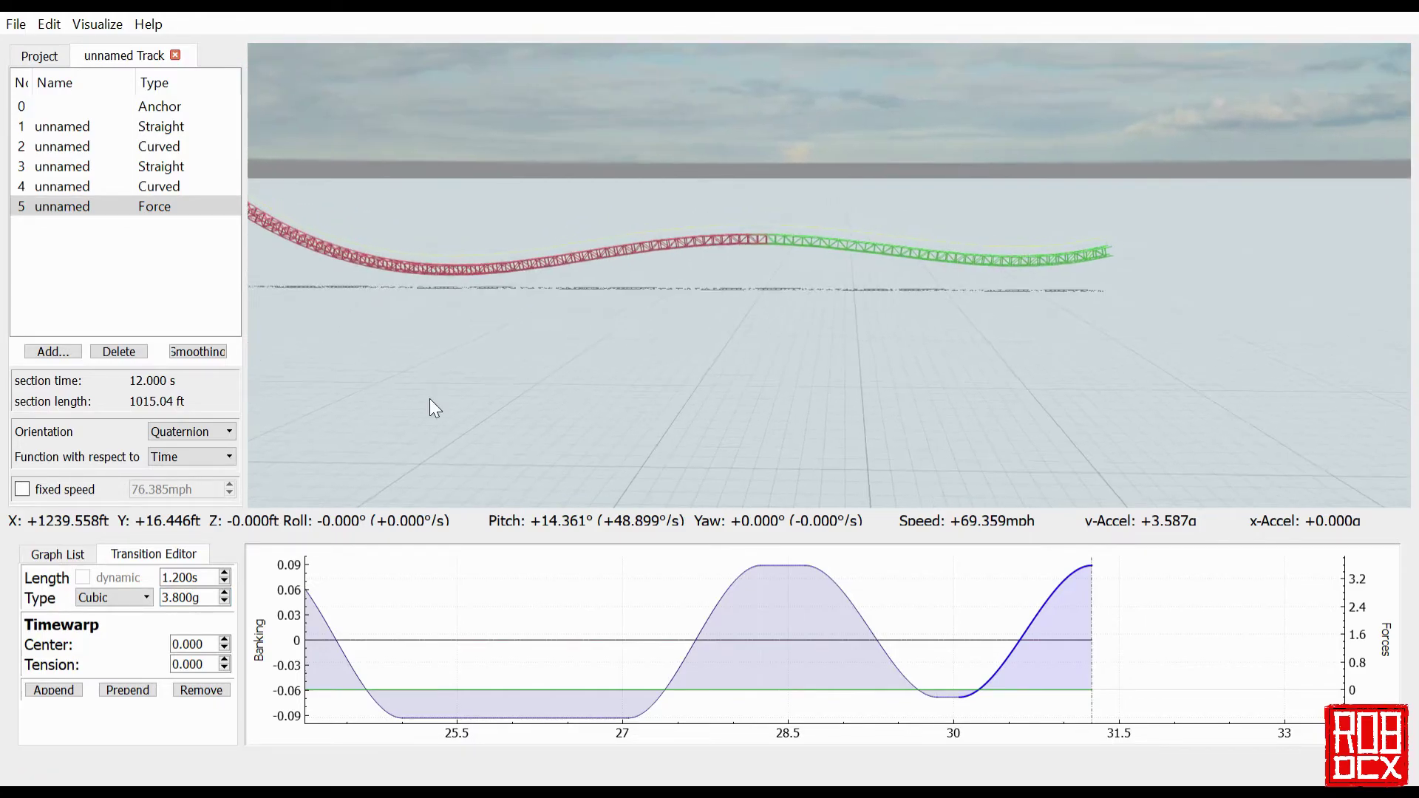
left_click(960, 738)
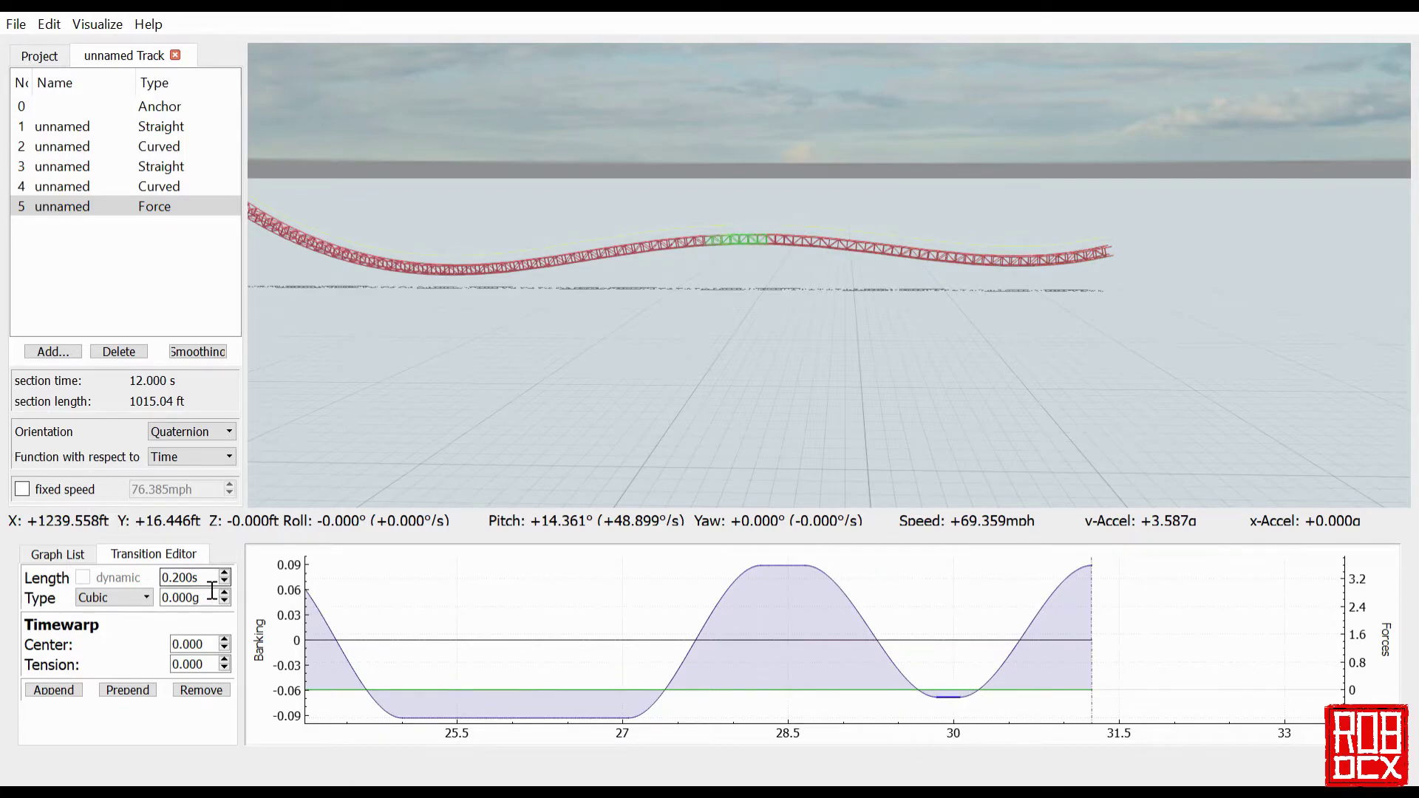
key("Up")
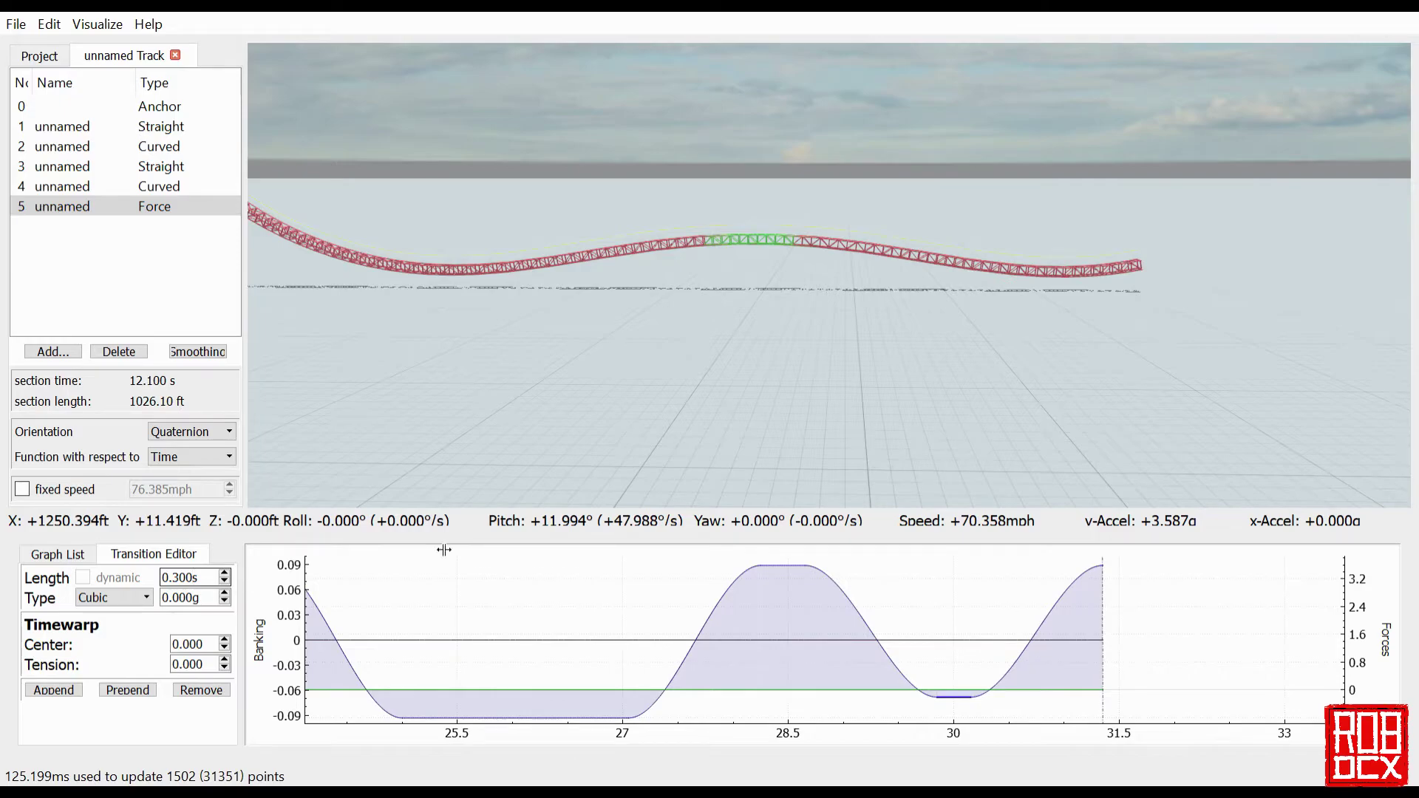
Ride over the low second hill from the rider's viewpoint and inspect its shape from outside.
left_click(1077, 621)
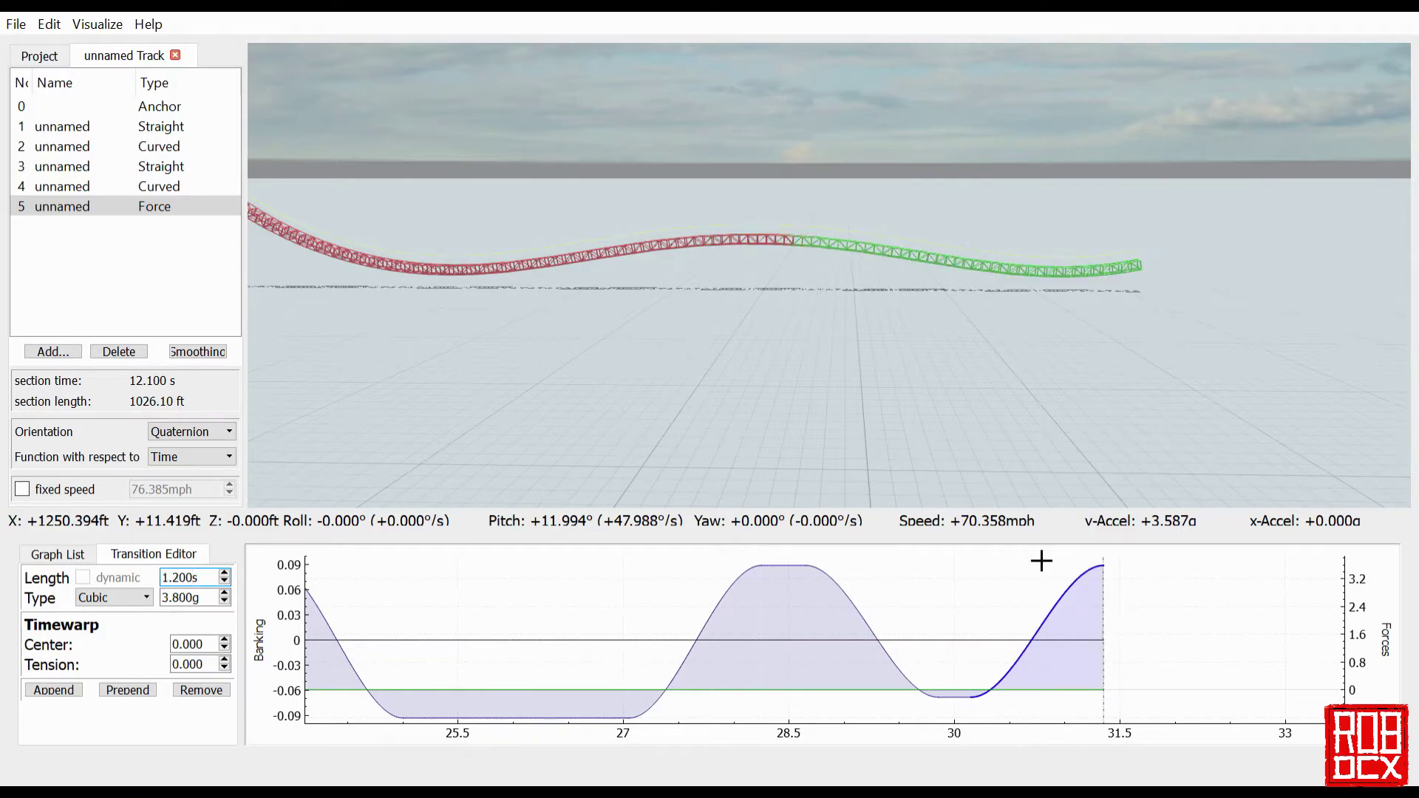
left_click(957, 444)
key("space")
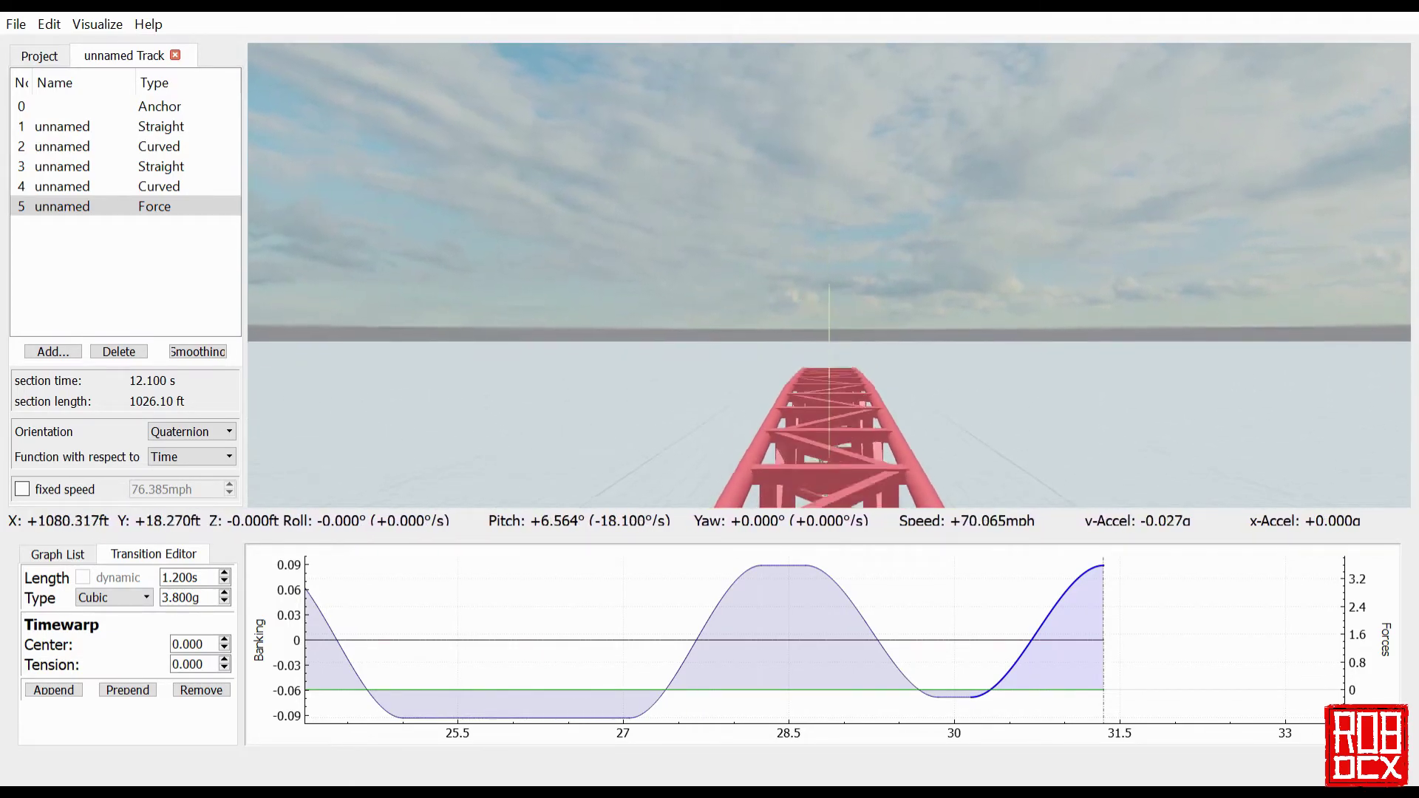
key("space")
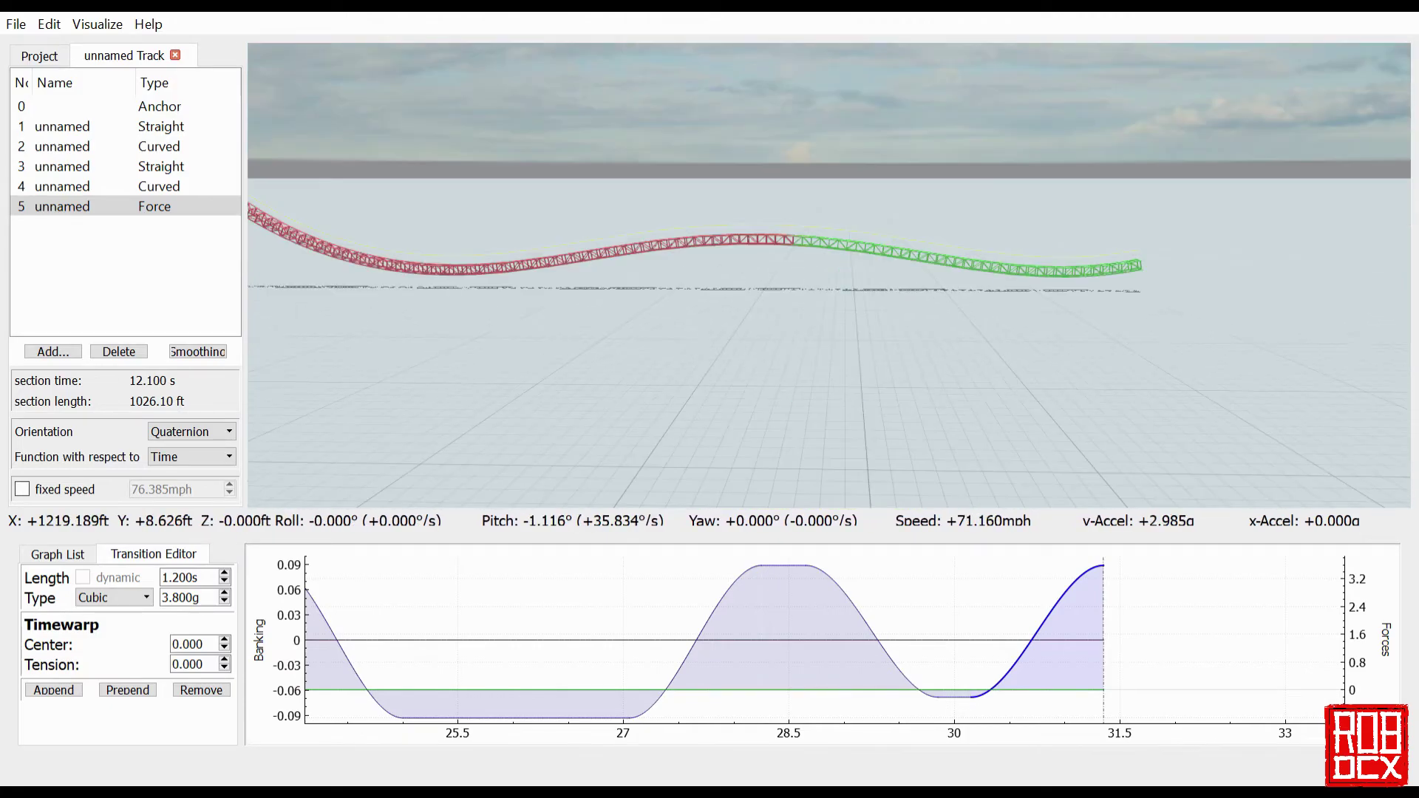
key("s")
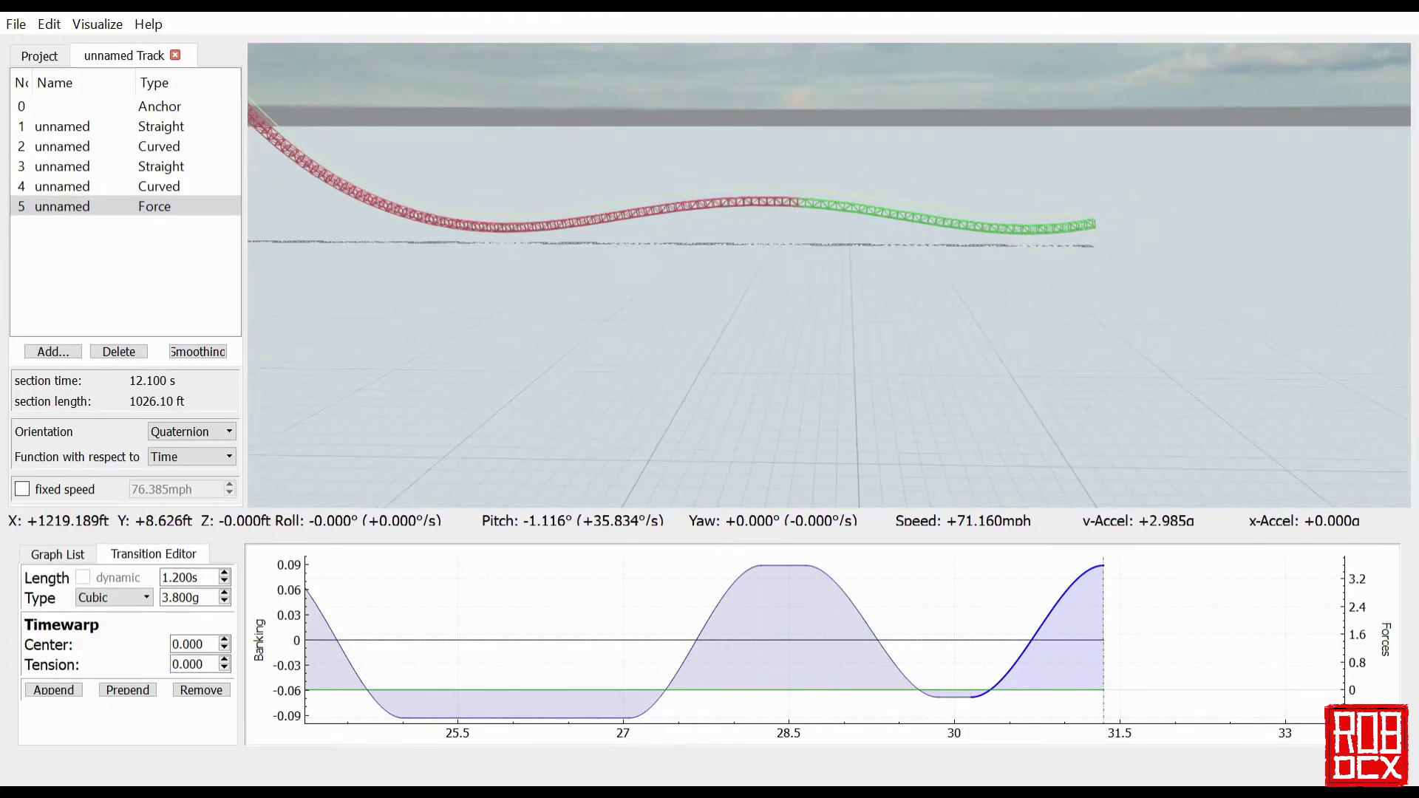
key("w")
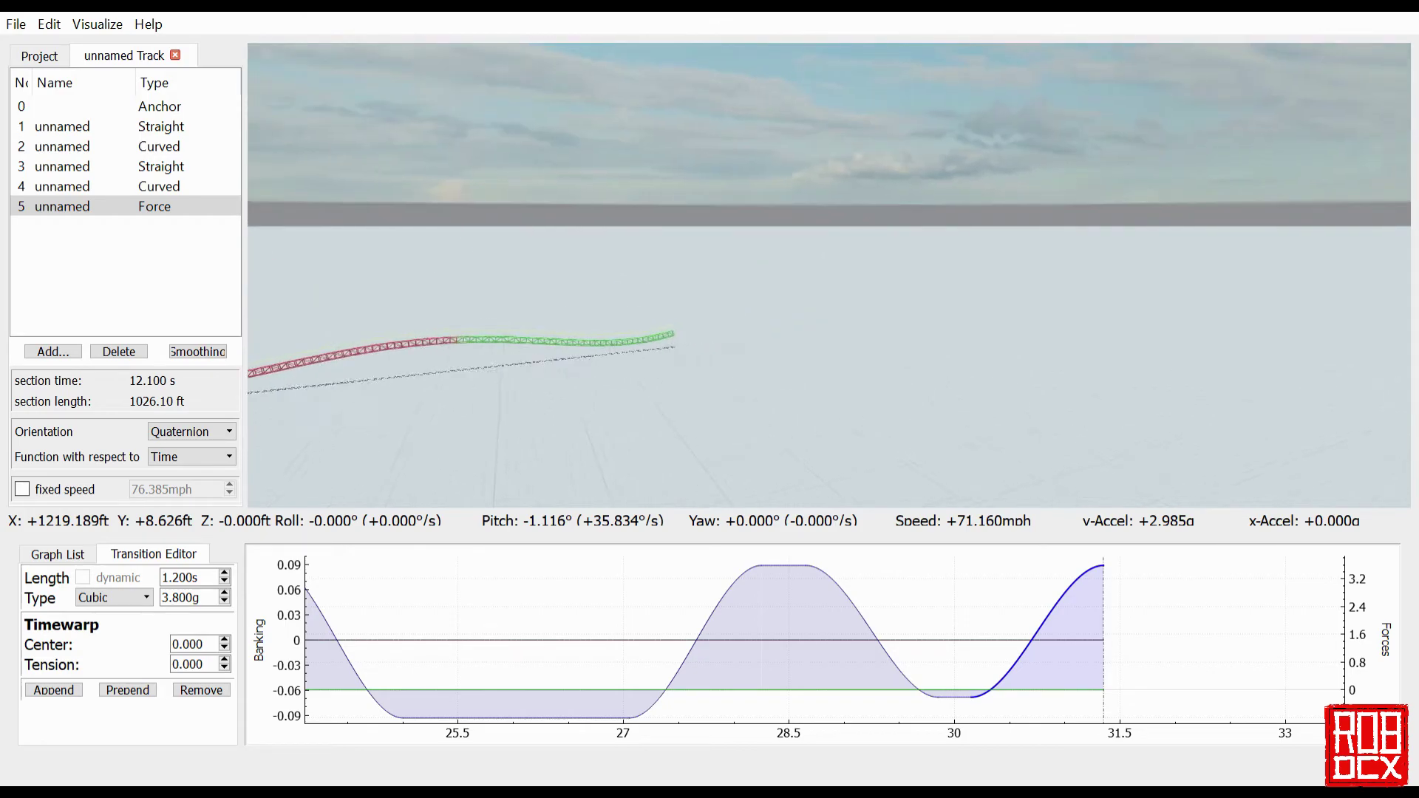
left_click_drag(1033, 378, 770, 466)
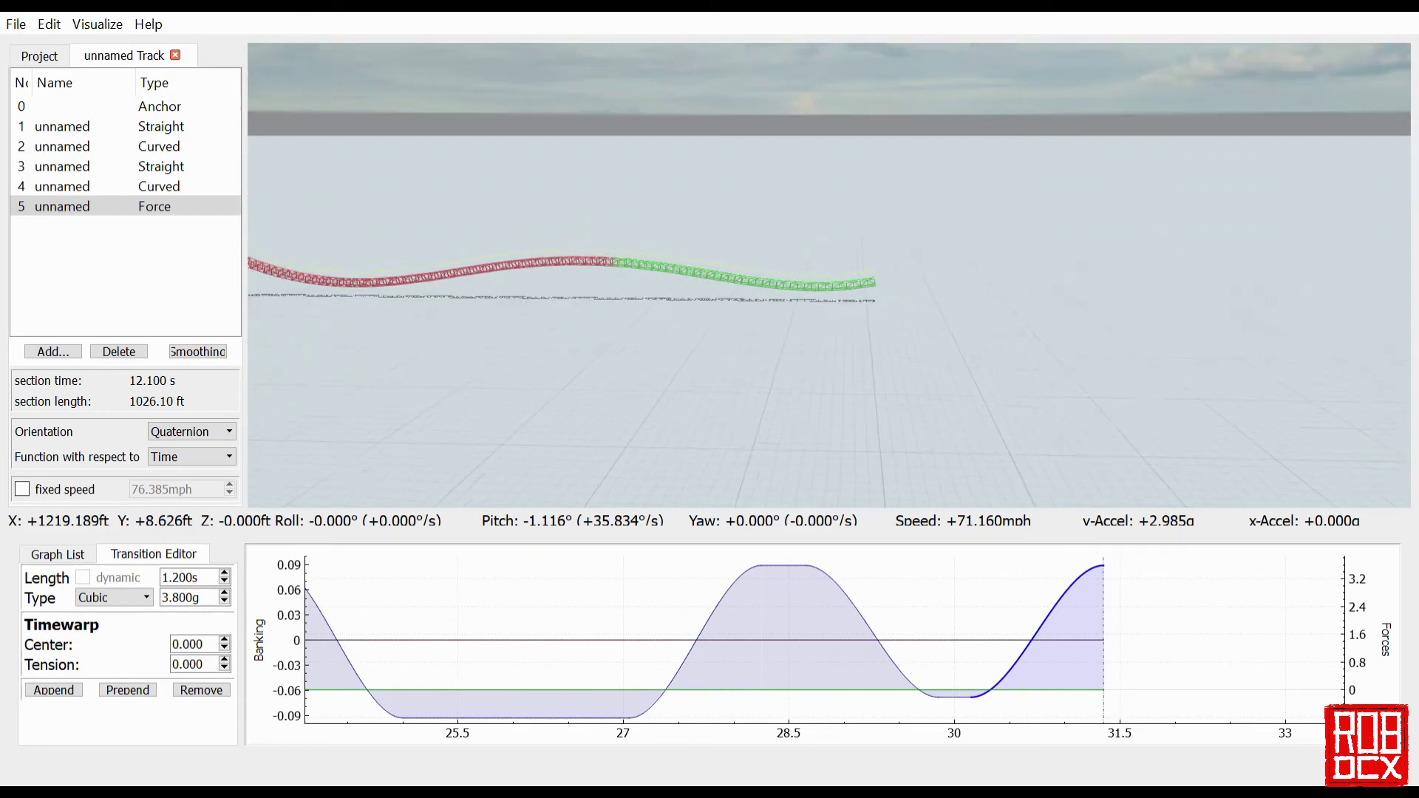
Append a 1 s constant-force transition after the second hill's pull-out to form the third valley.
left_click(1059, 631)
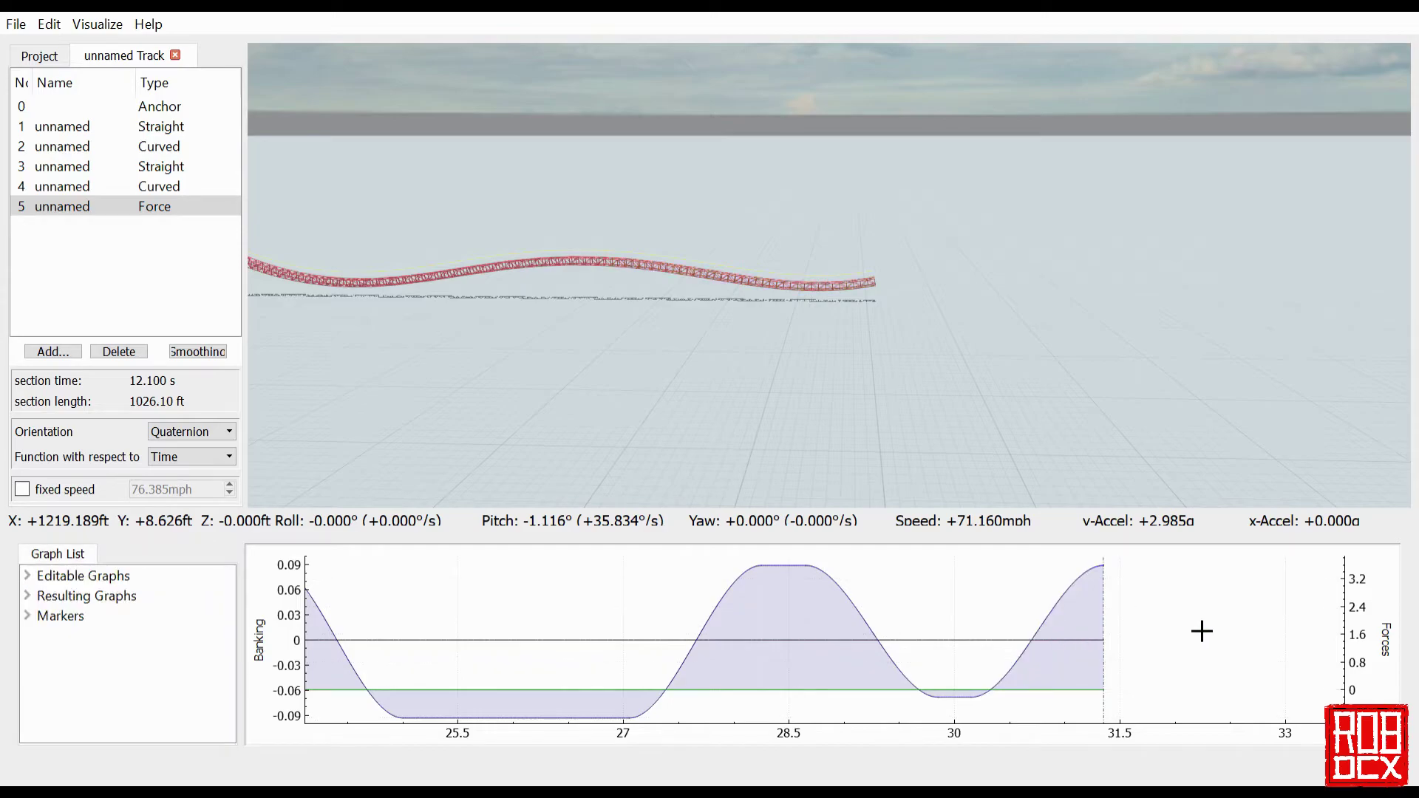
left_click(1072, 624)
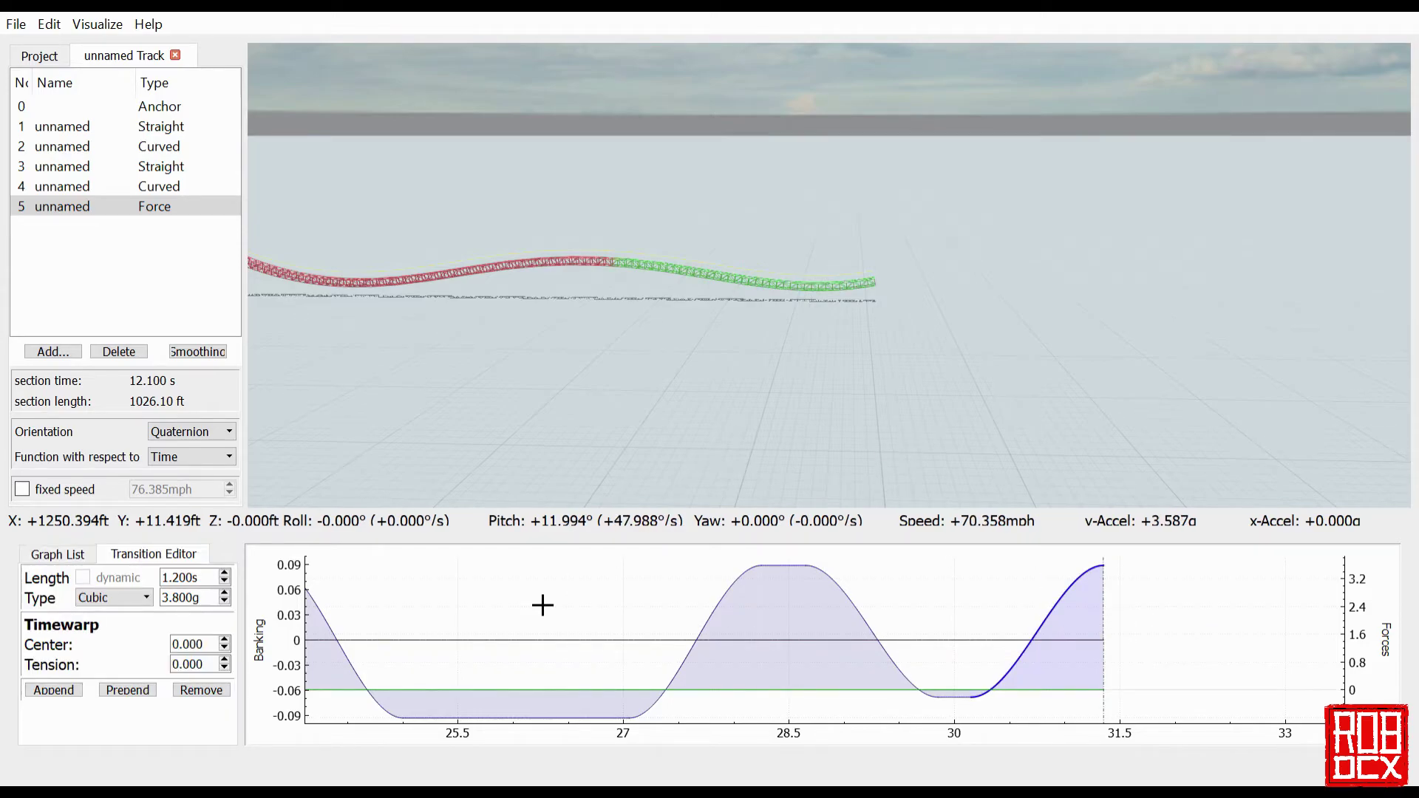
left_click(53, 690)
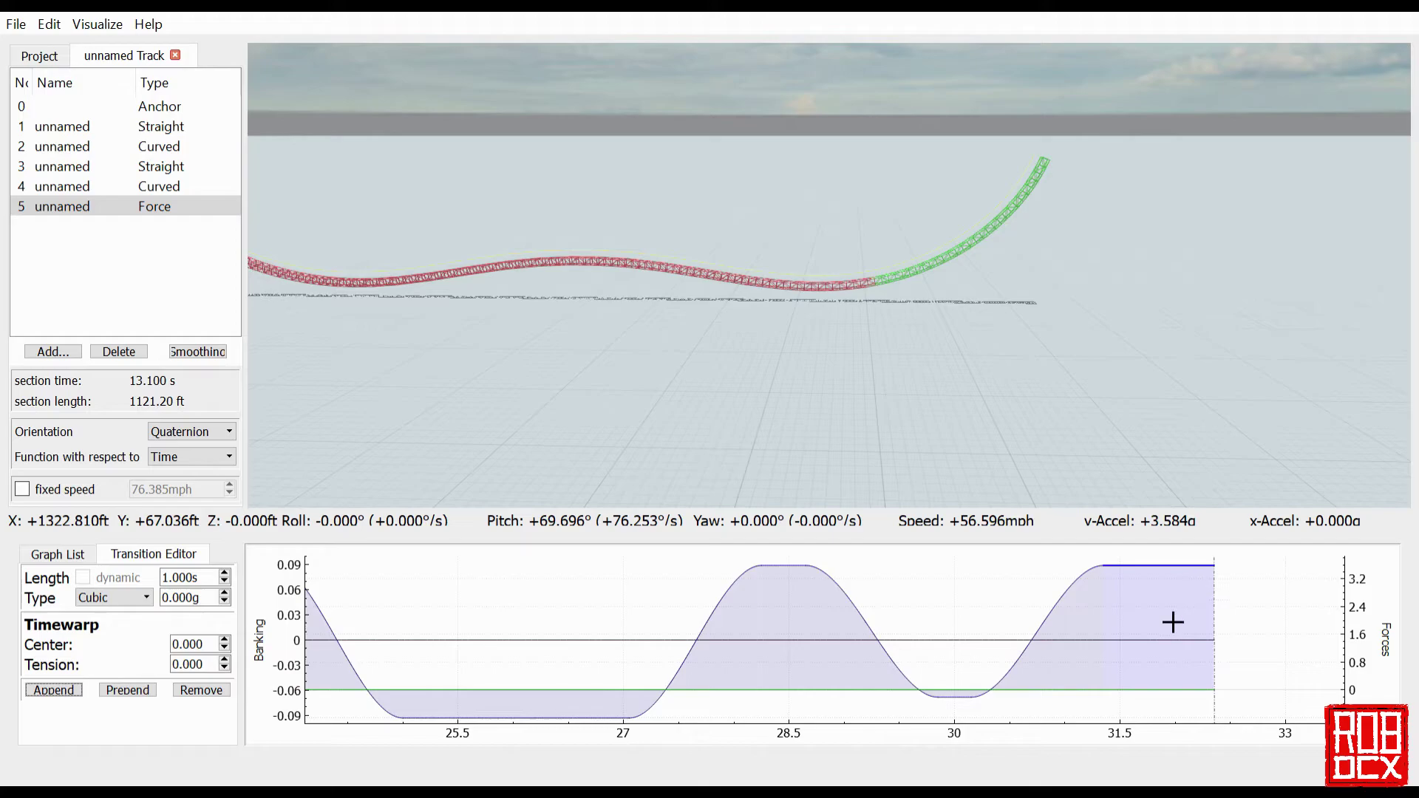
Append a 1 s cubic transition after the third valley with a force change of -3.8 g.
left_click(53, 690)
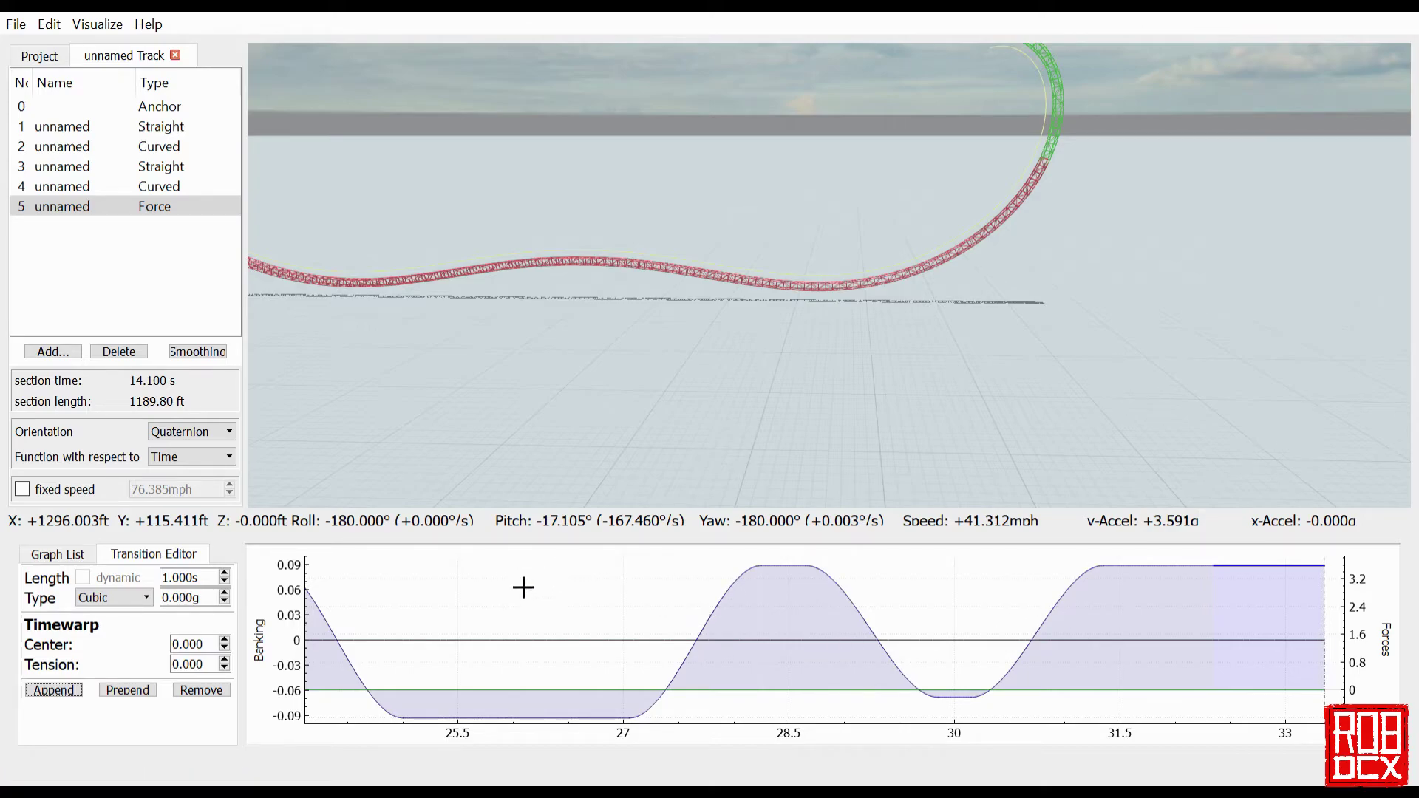
left_click_drag(903, 446, 961, 331)
key("w")
key("s")
key("s")
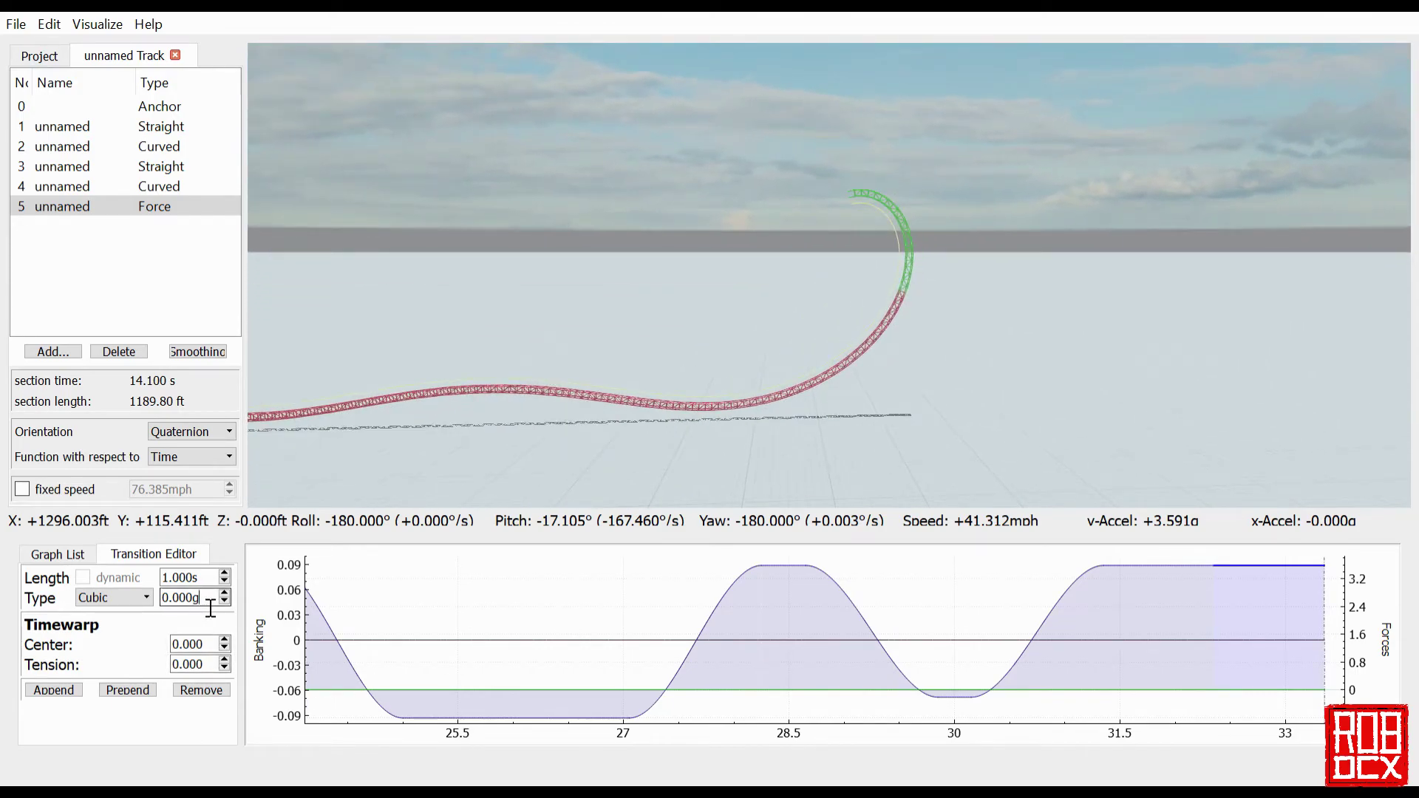
scroll(211, 608, "down", 11)
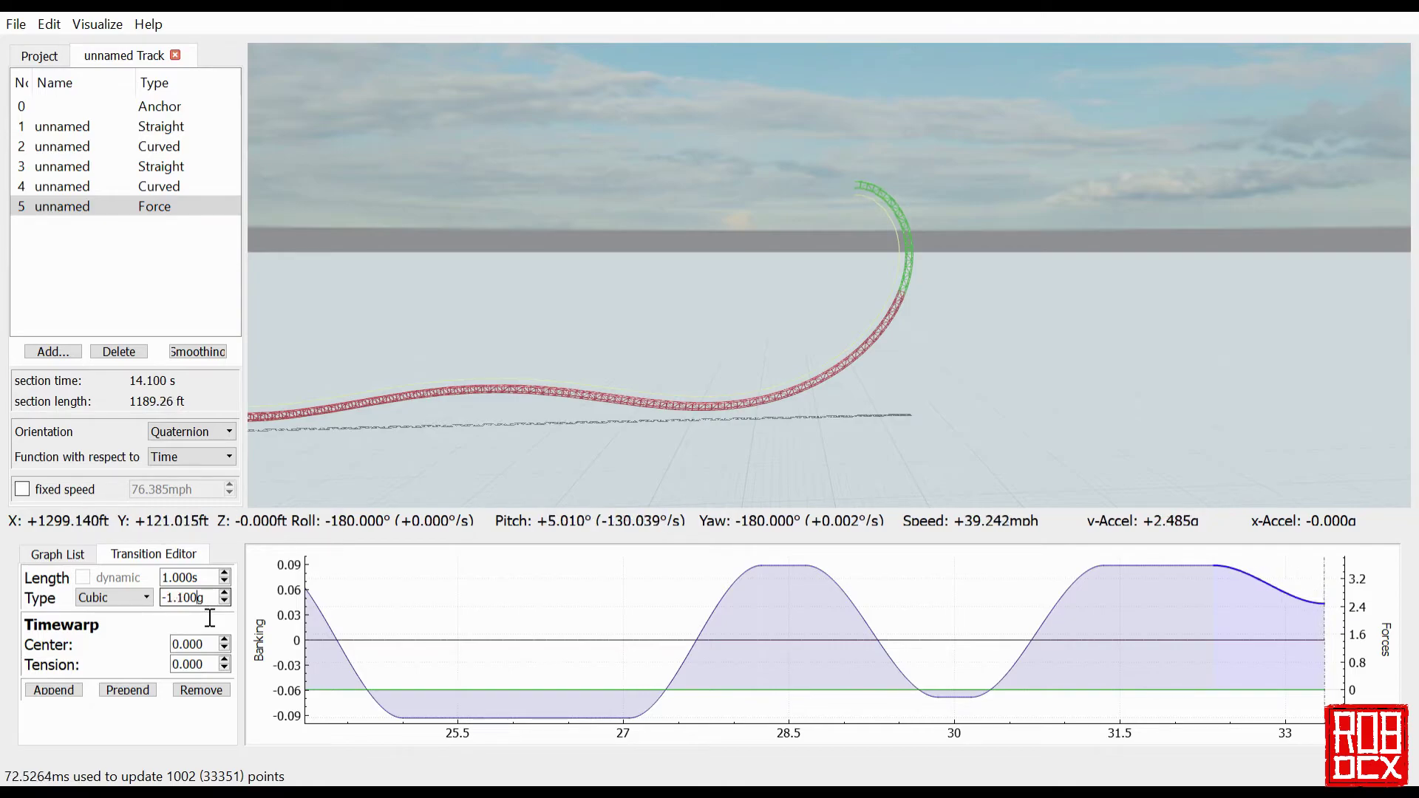
scroll(210, 618, "down", 1)
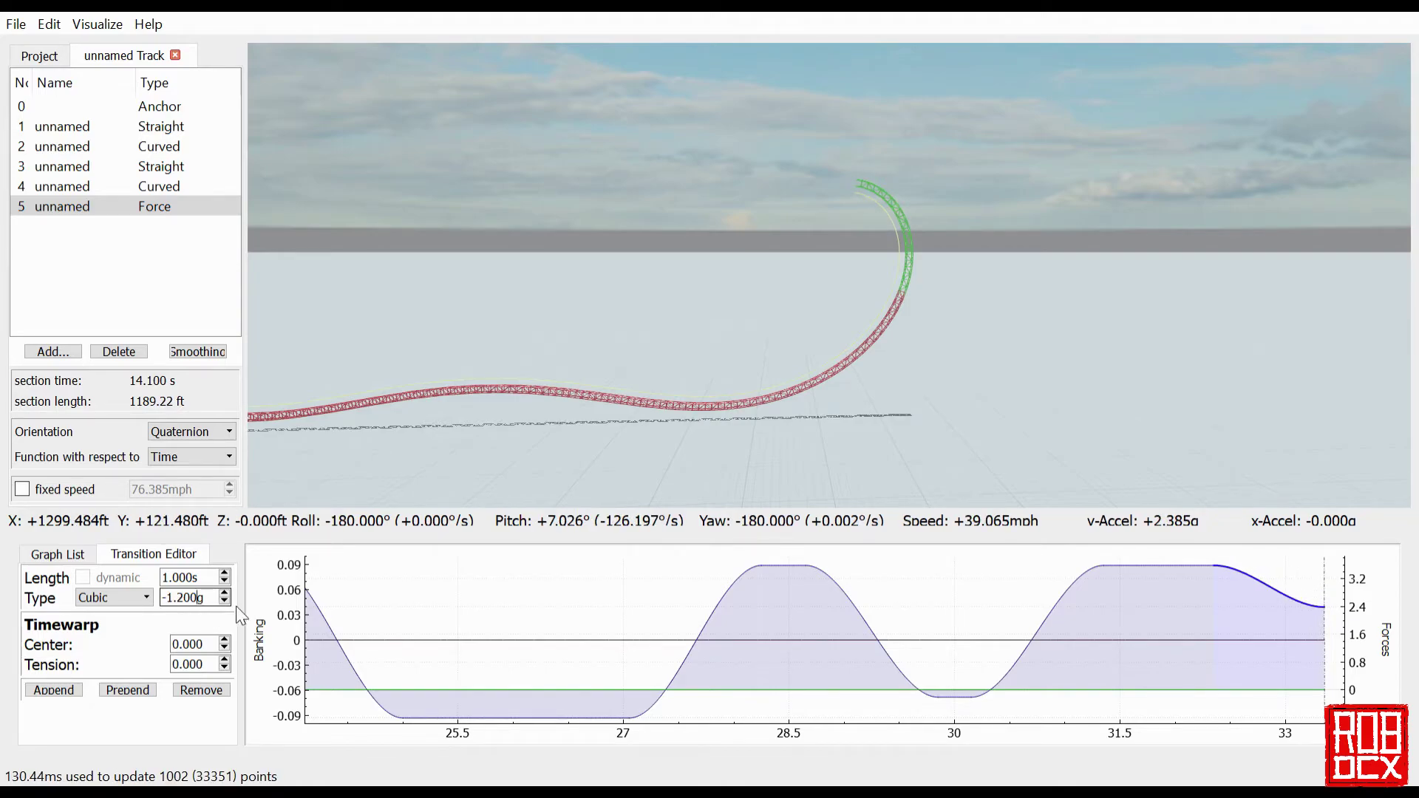
left_click_drag(1251, 637, 852, 606)
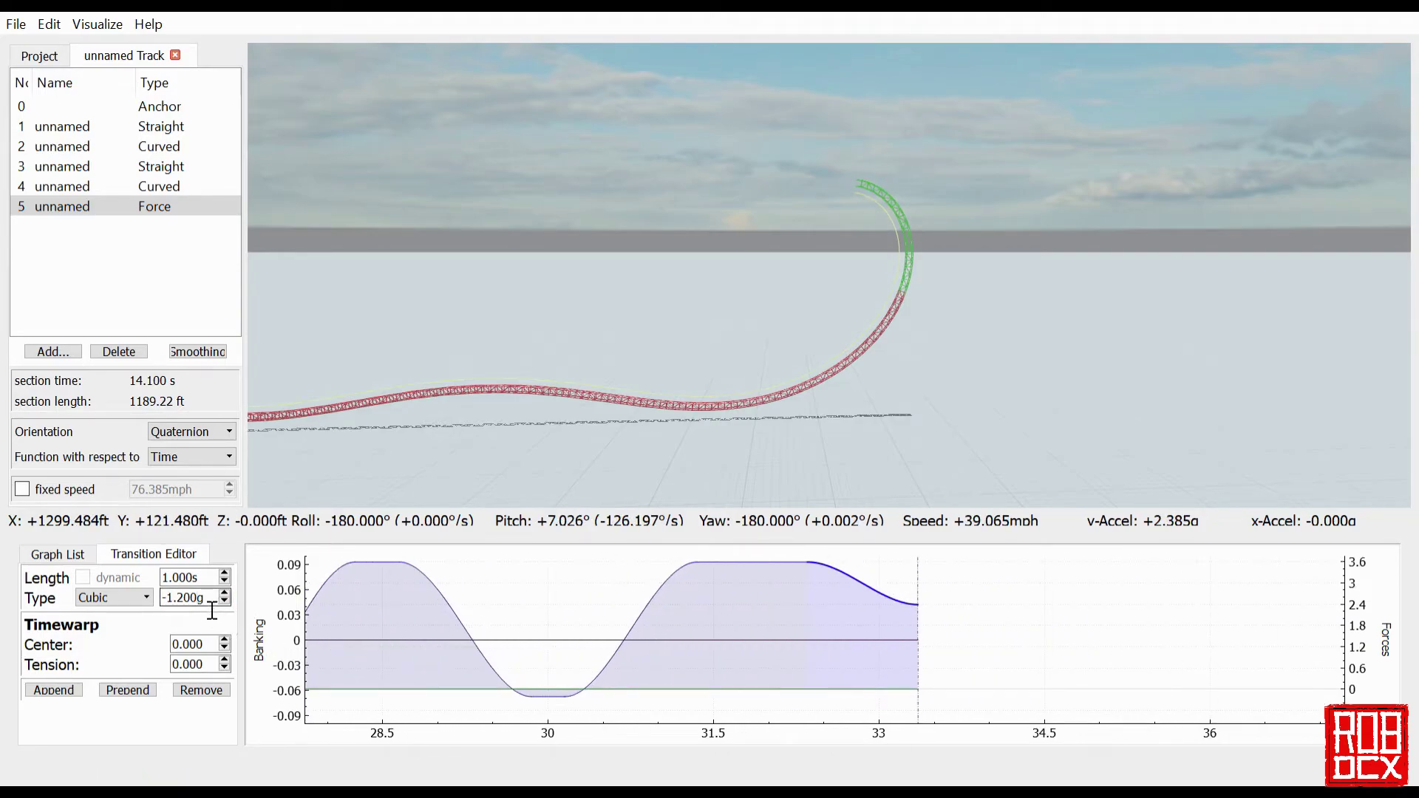
scroll(212, 611, "down", 11)
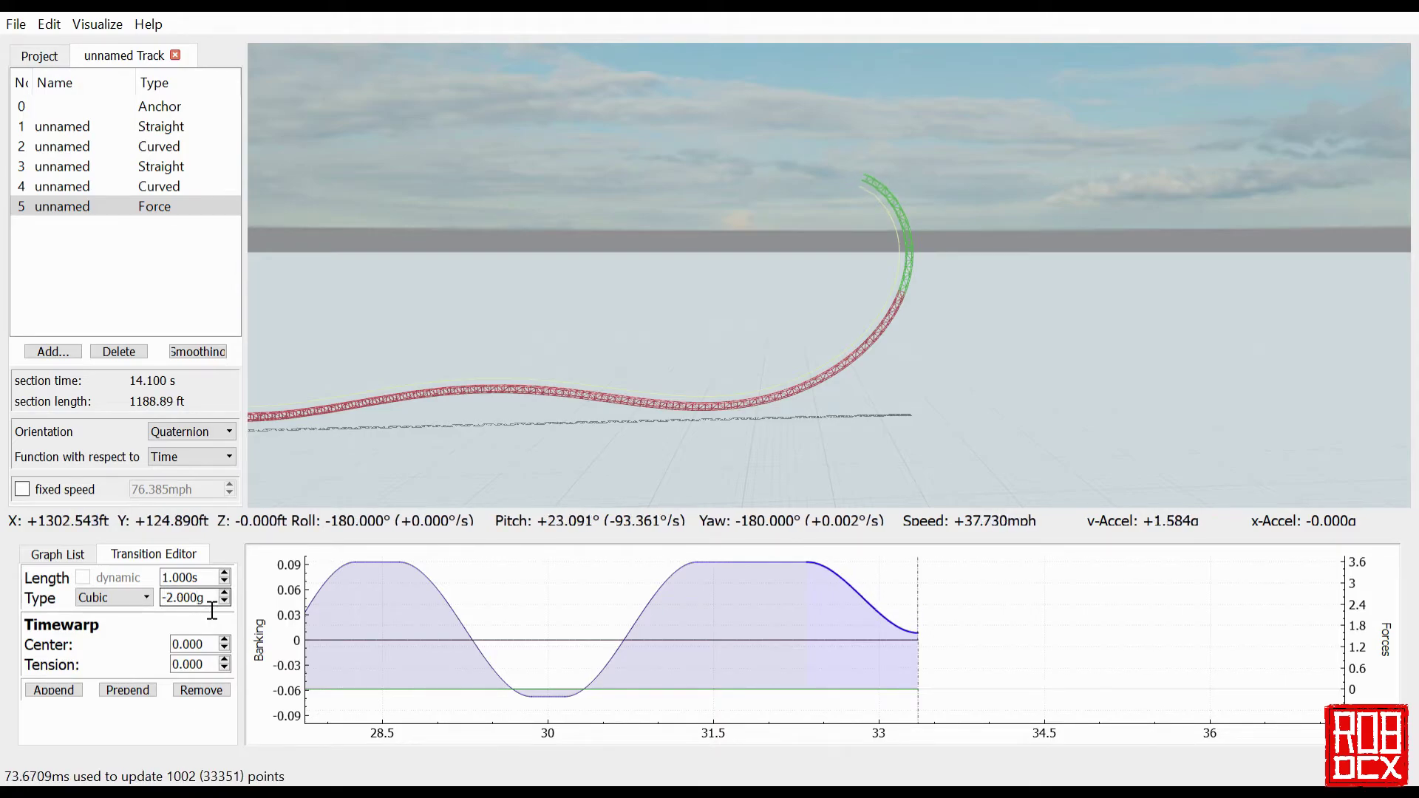
scroll(212, 611, "down", 11)
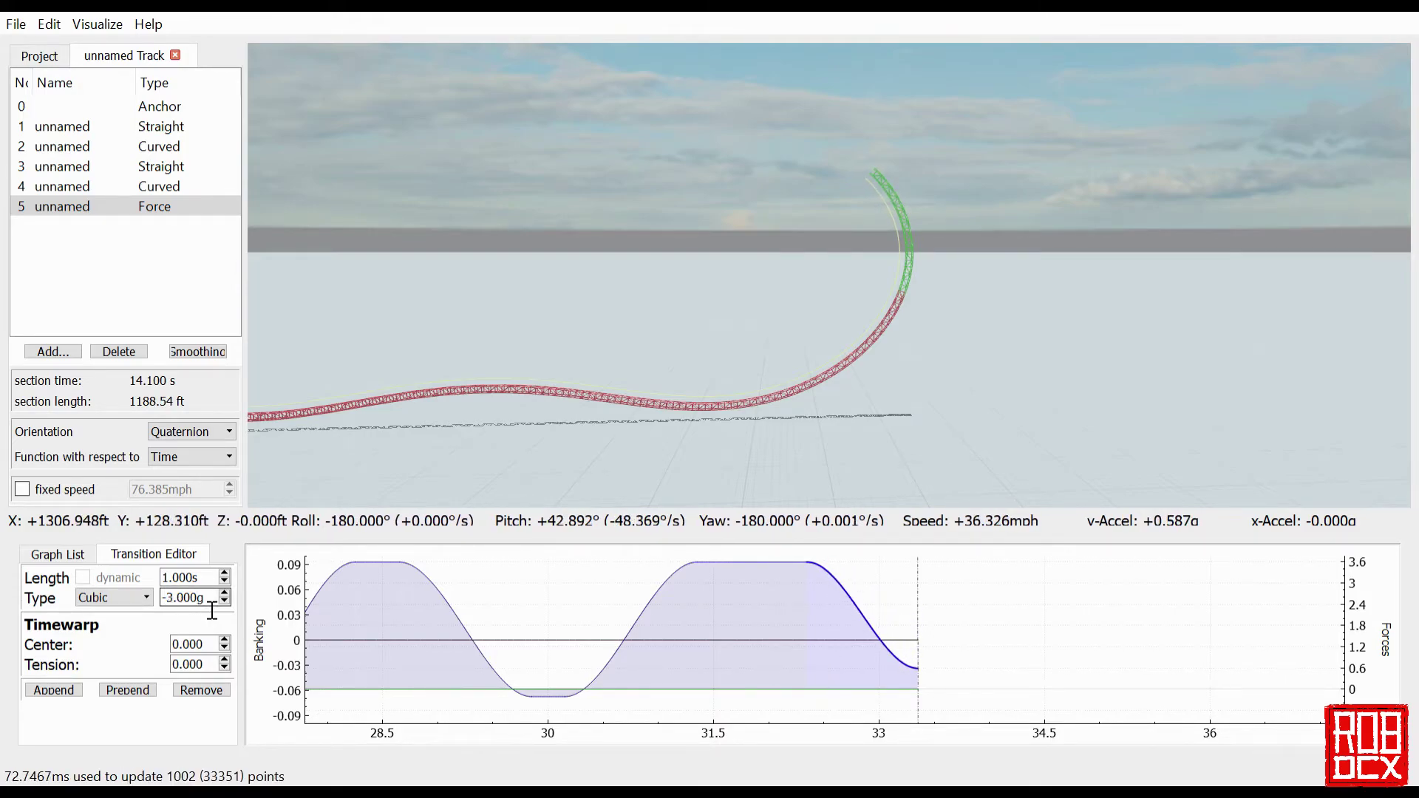
scroll(212, 611, "down", 3)
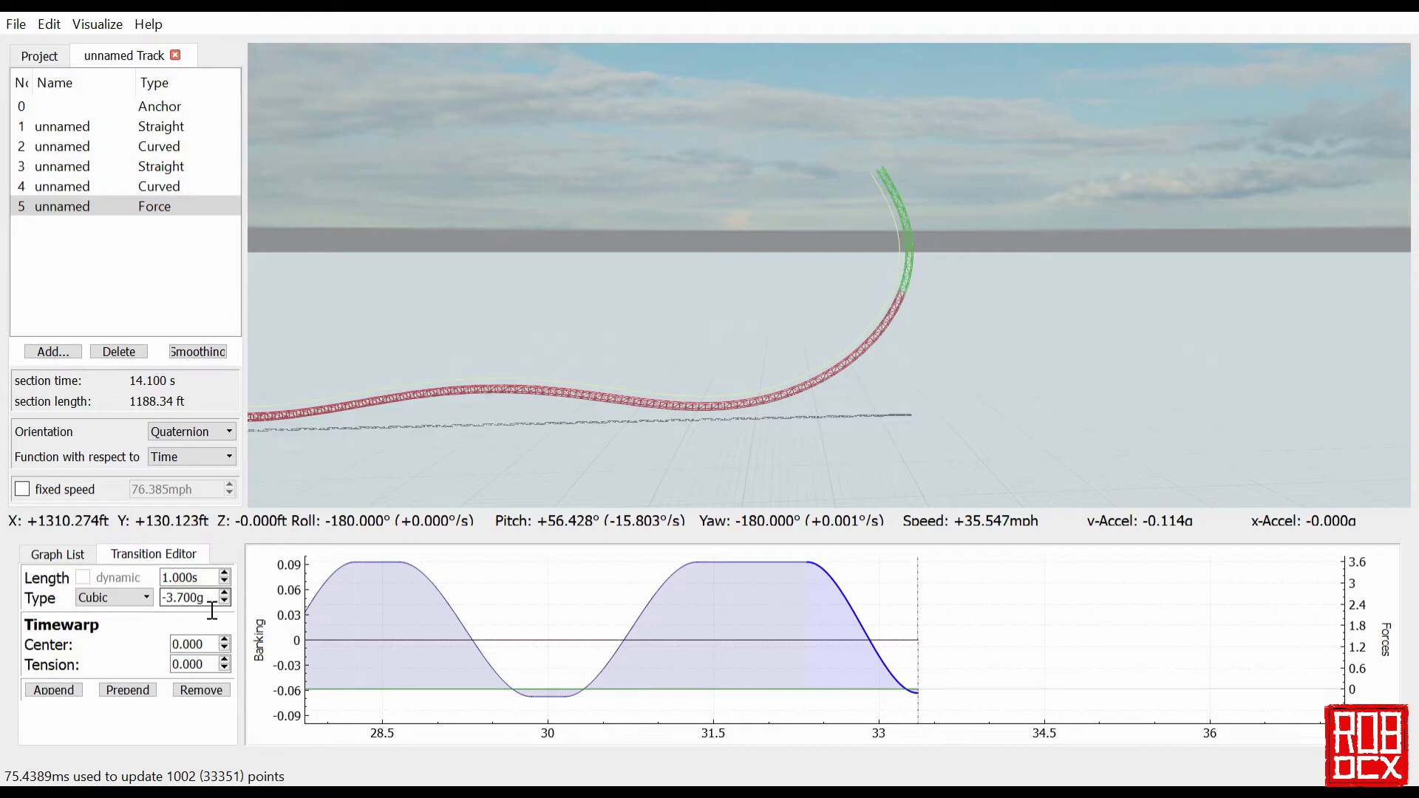
scroll(212, 610, "down", 1)
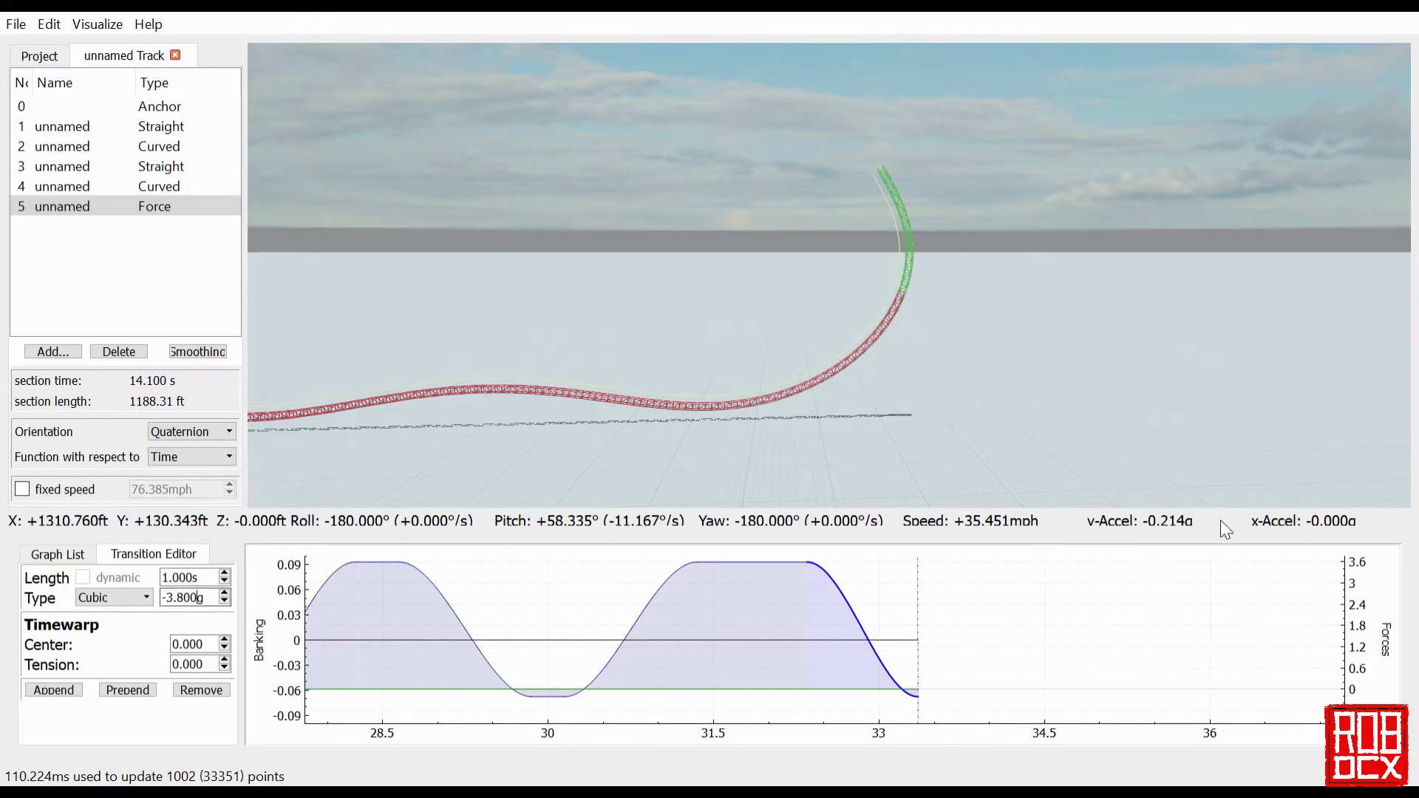
Shorten the third valley's constant-force transition to 0.6 s and append a 3.7 s constant-force transition at the end for the third hilltop.
left_click(715, 592)
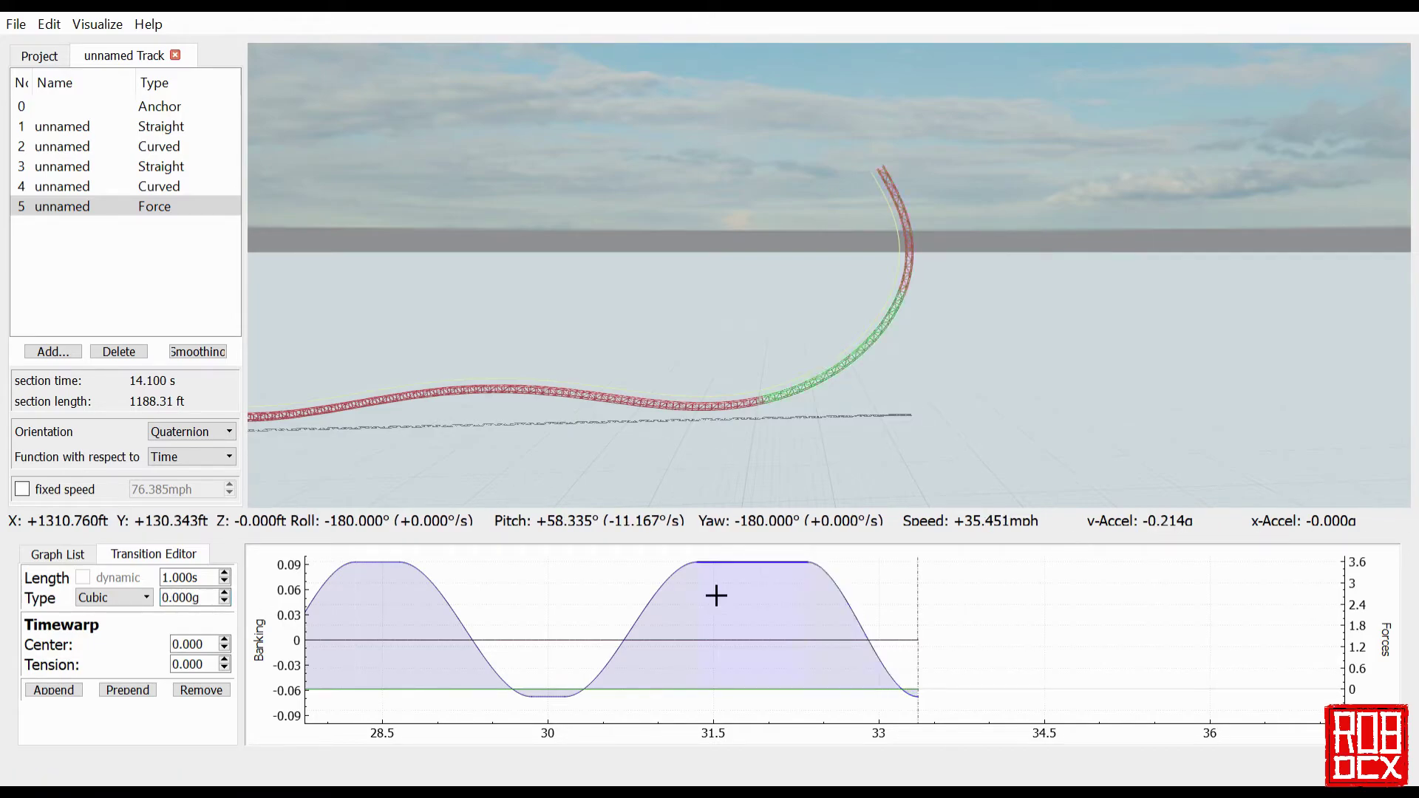
scroll(218, 587, "down", 4)
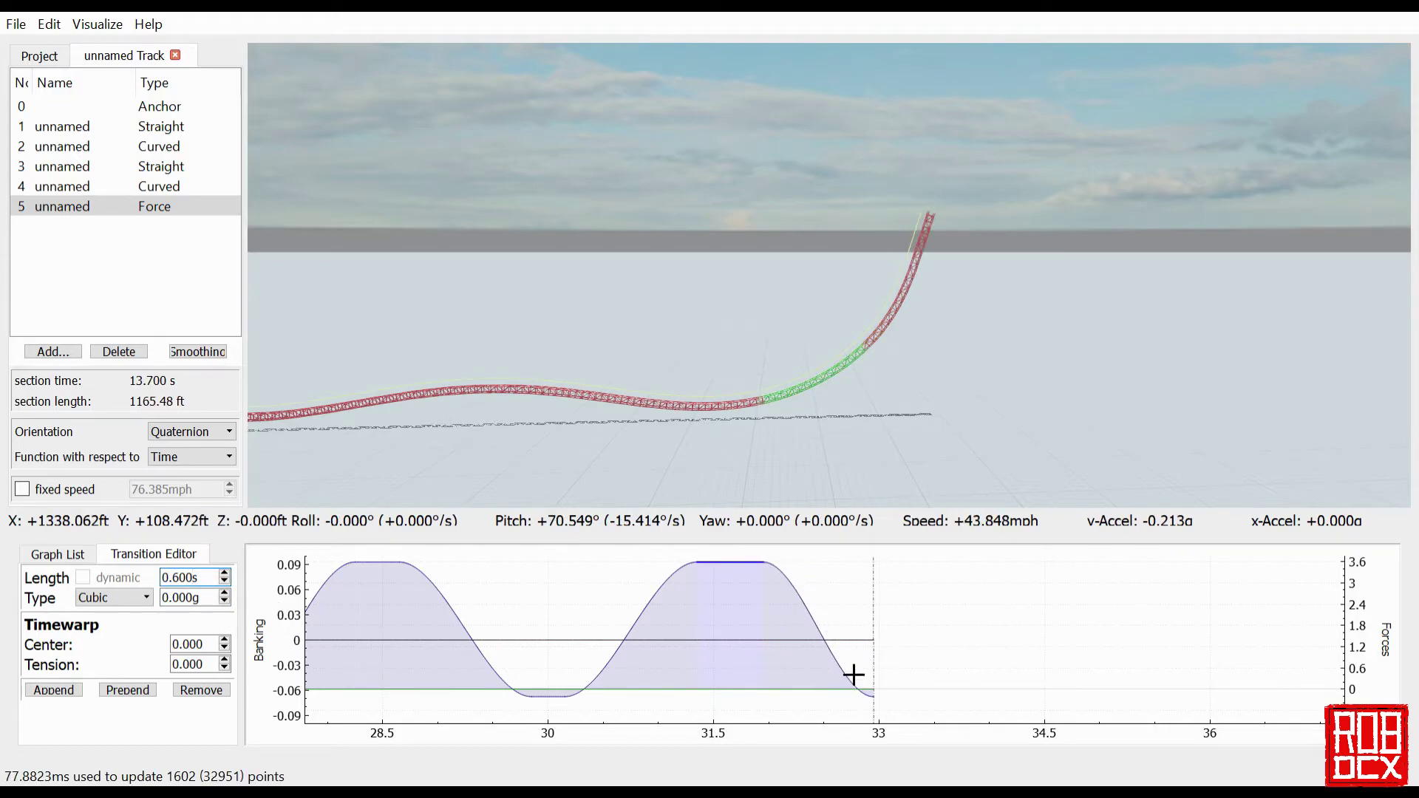
left_click(849, 671)
left_click(52, 690)
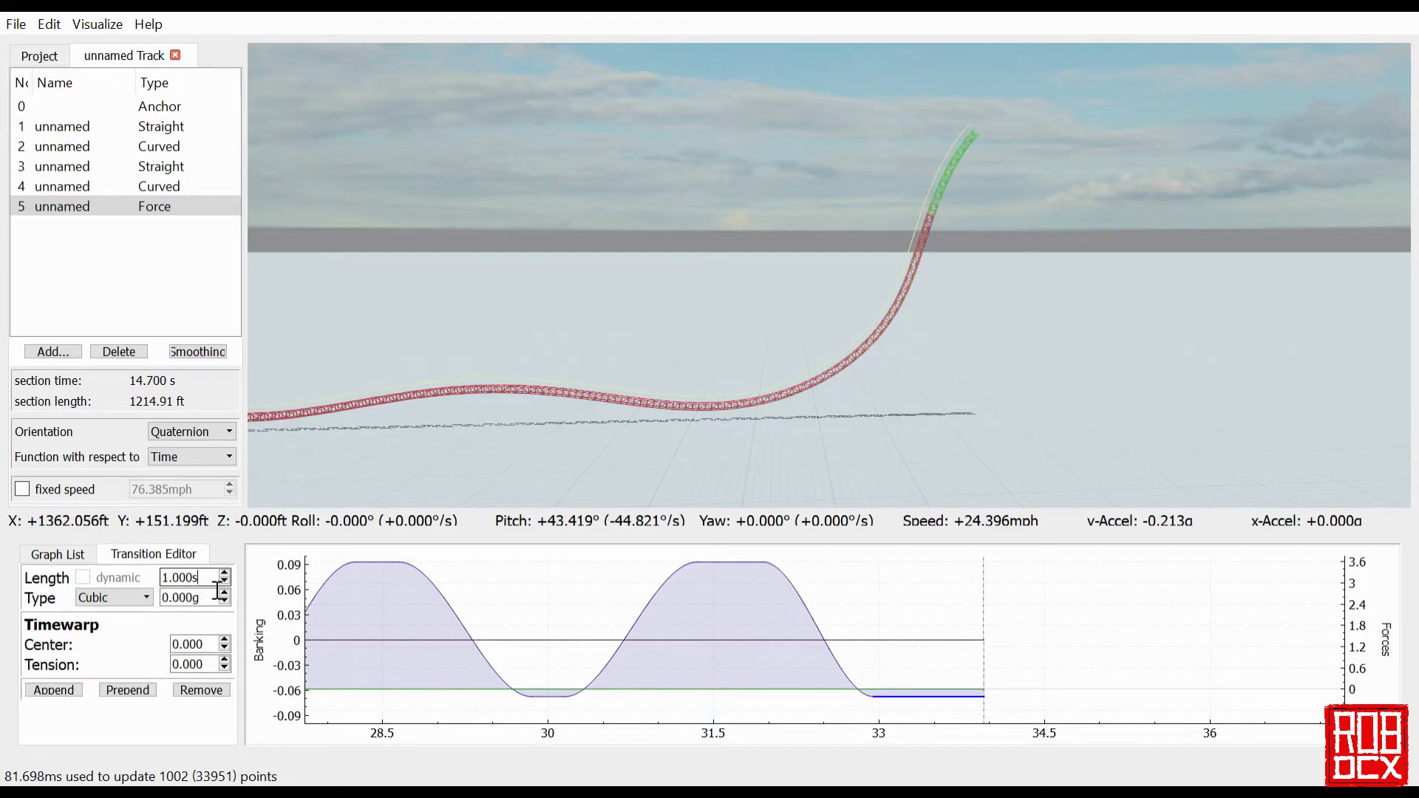
scroll(217, 589, "up", 10)
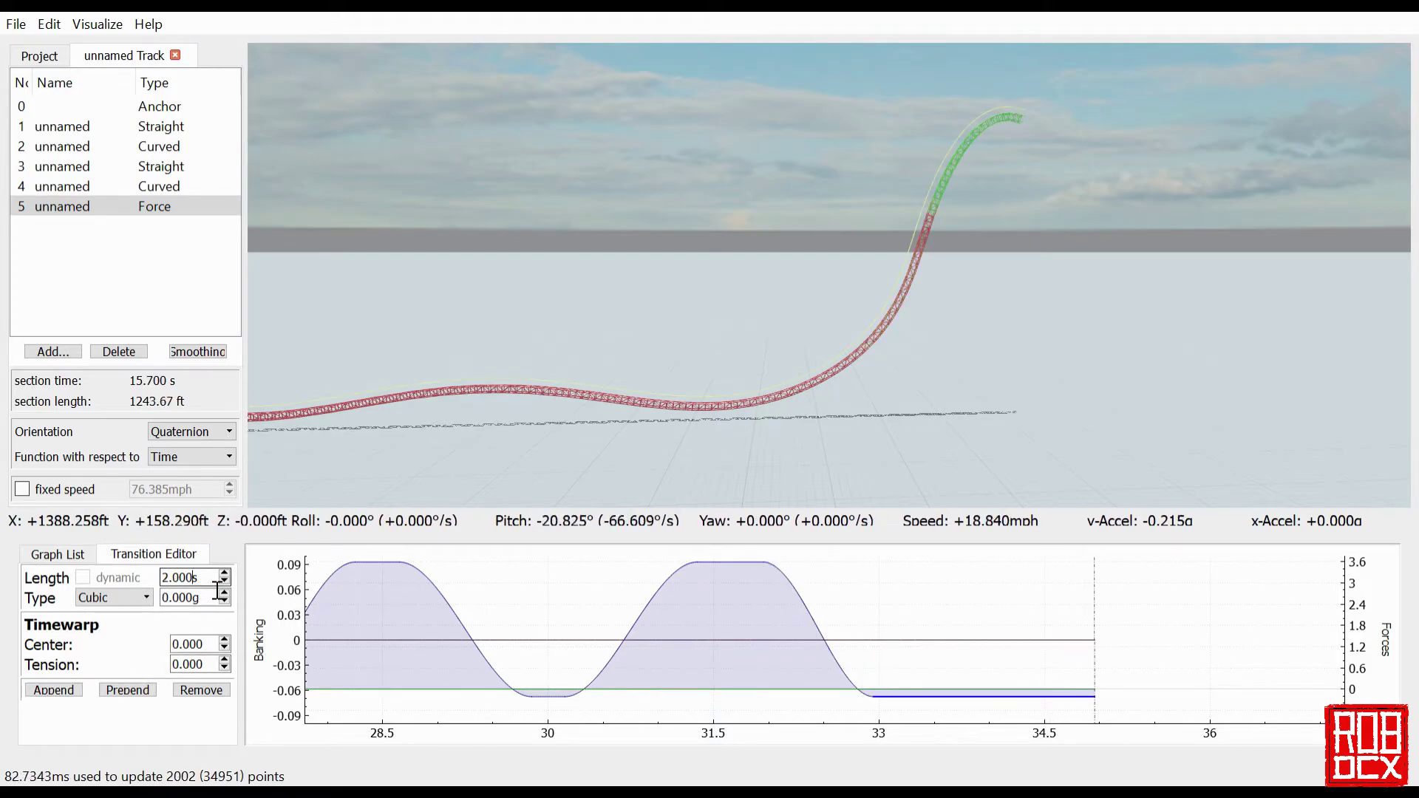
scroll(217, 589, "up", 10)
scroll(217, 589, "up", 7)
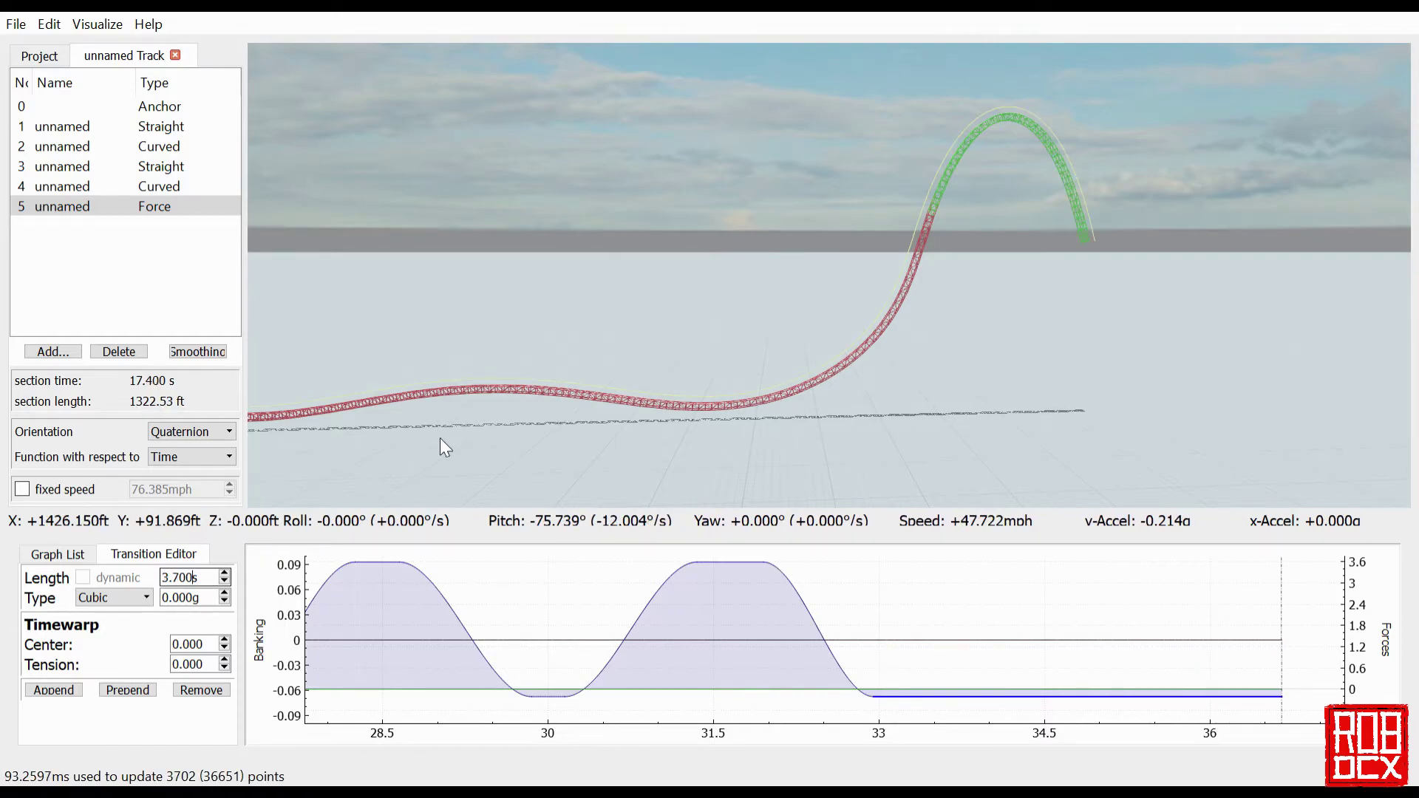
left_click_drag(529, 383, 529, 383)
key("d")
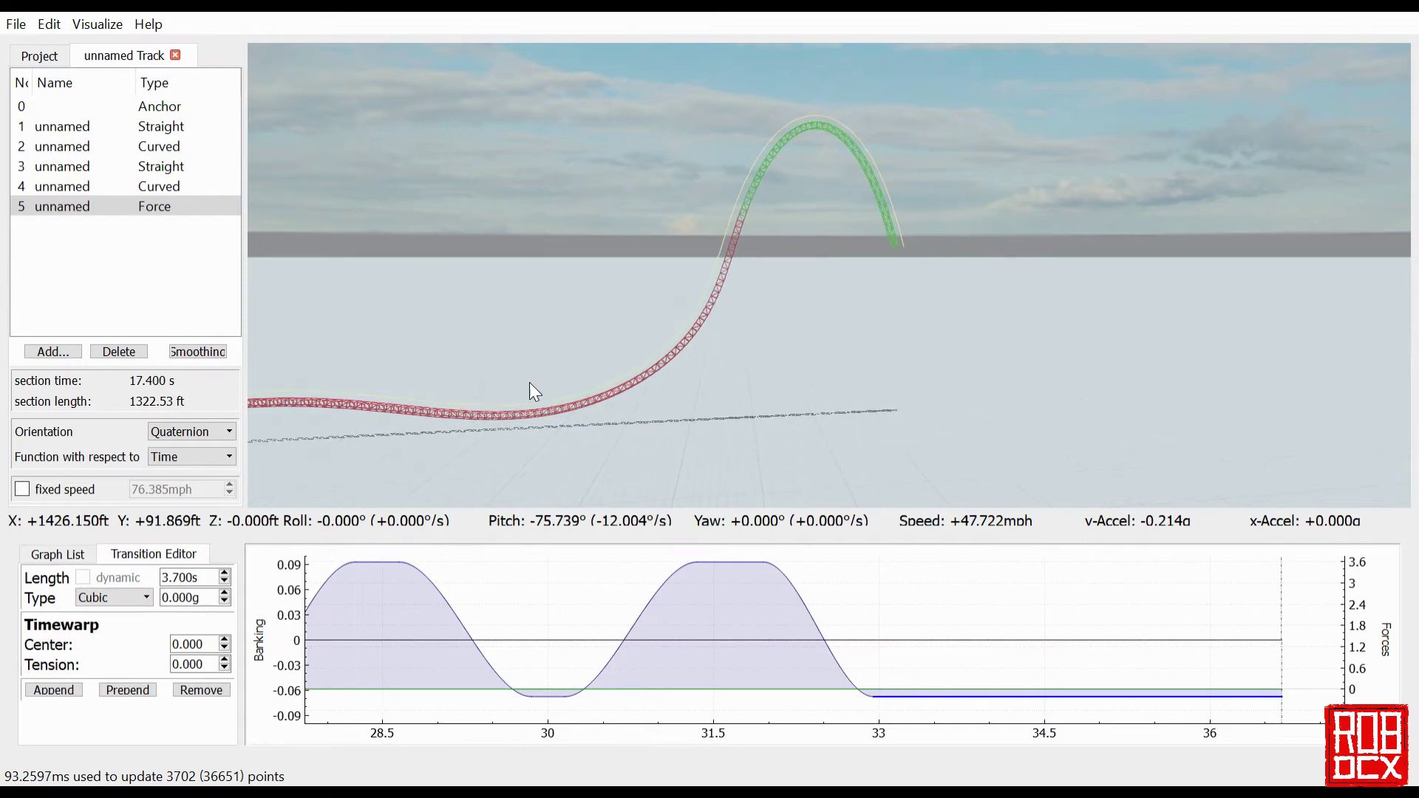
Set the length of the third valley's constant-force transition to 0.45 s.
left_click(751, 580)
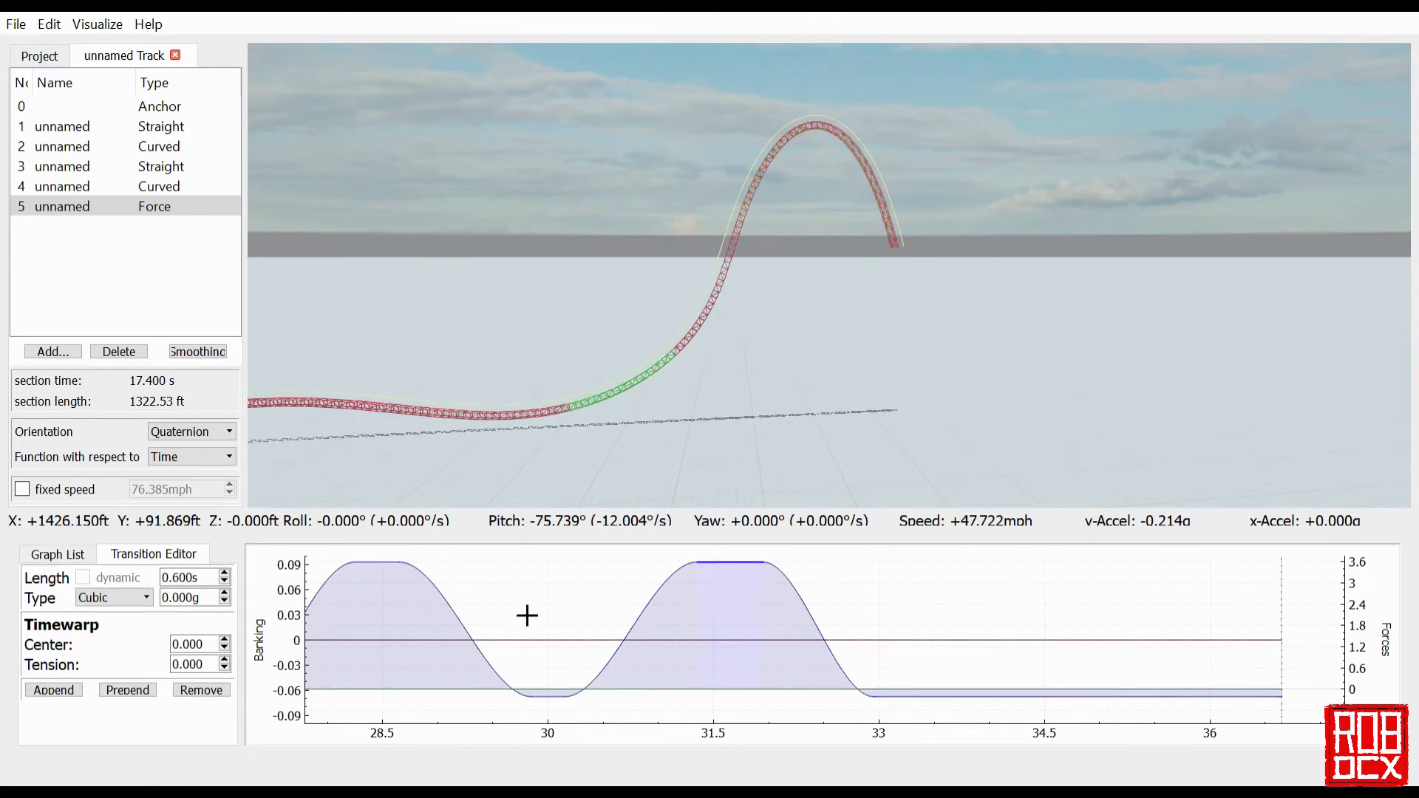
scroll(211, 583, "down", 1)
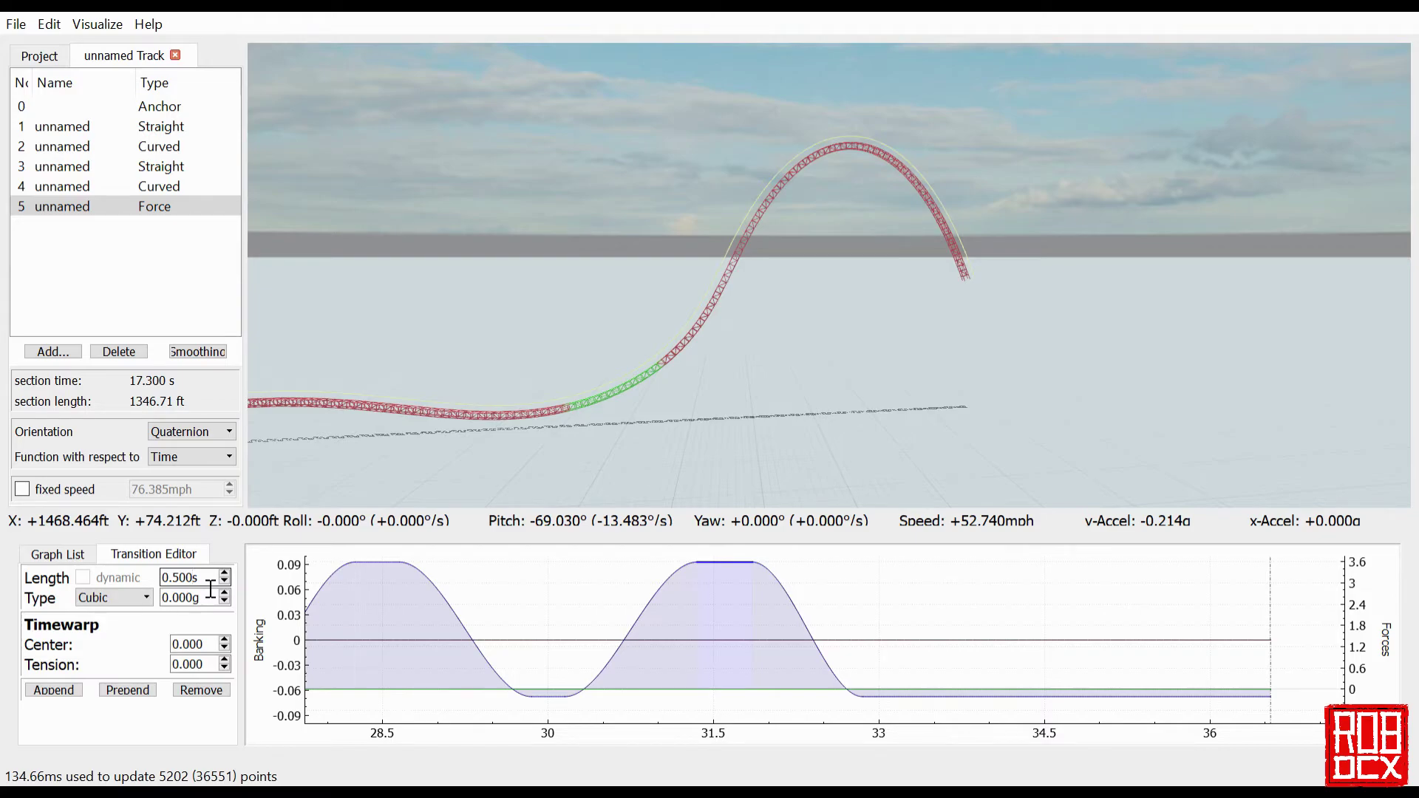
scroll(211, 586, "down", 1)
scroll(210, 586, "up", 1)
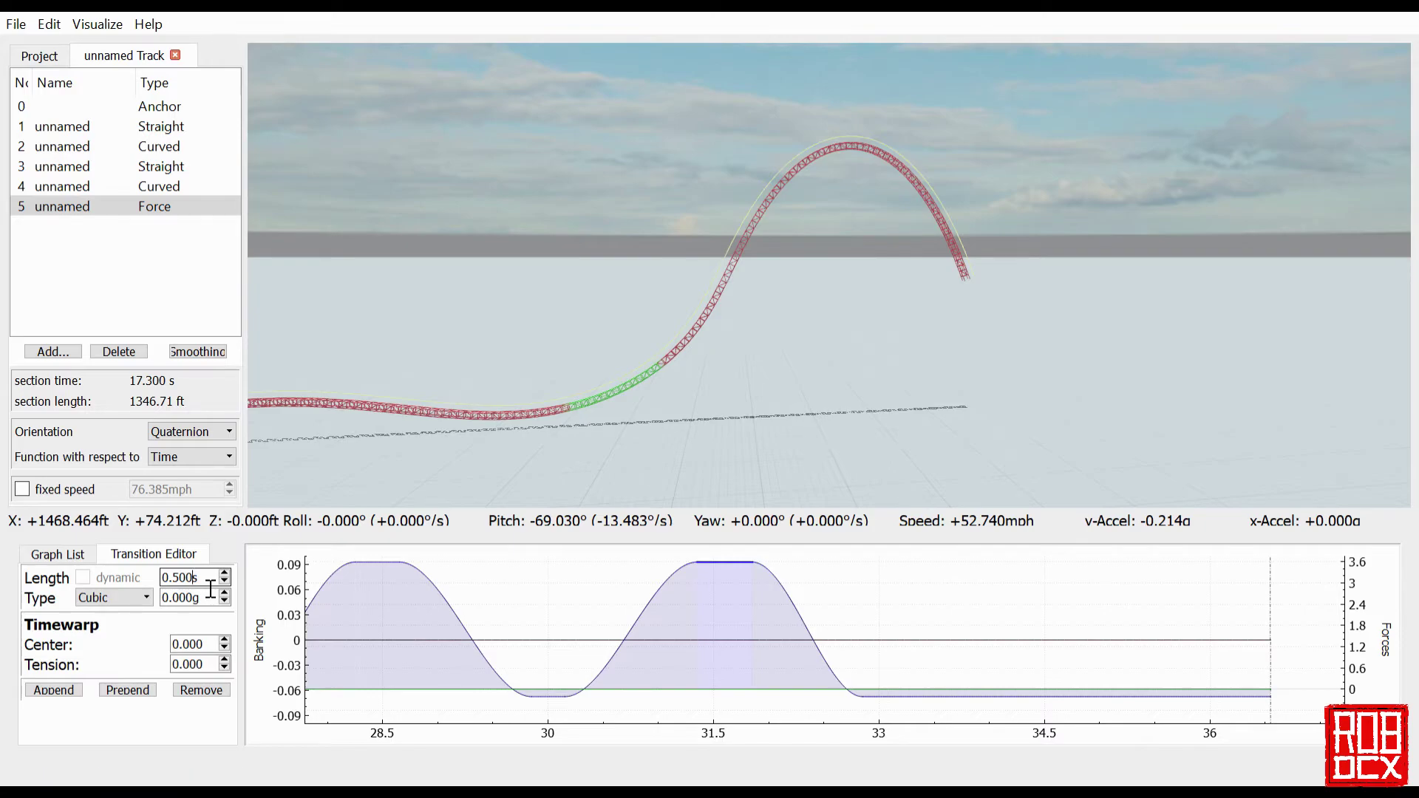
scroll(211, 589, "up", 1)
scroll(211, 588, "down", 1)
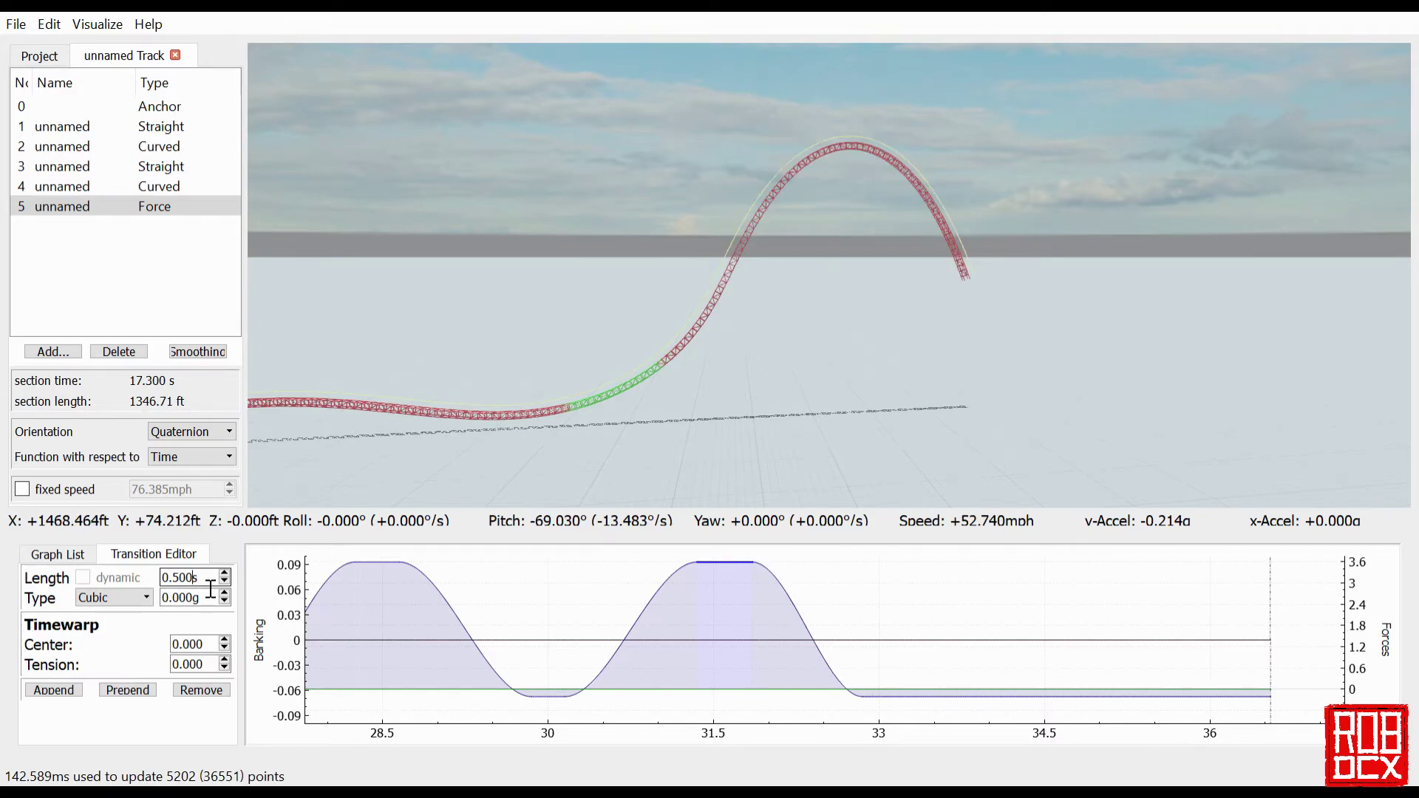
scroll(211, 589, "down", 1)
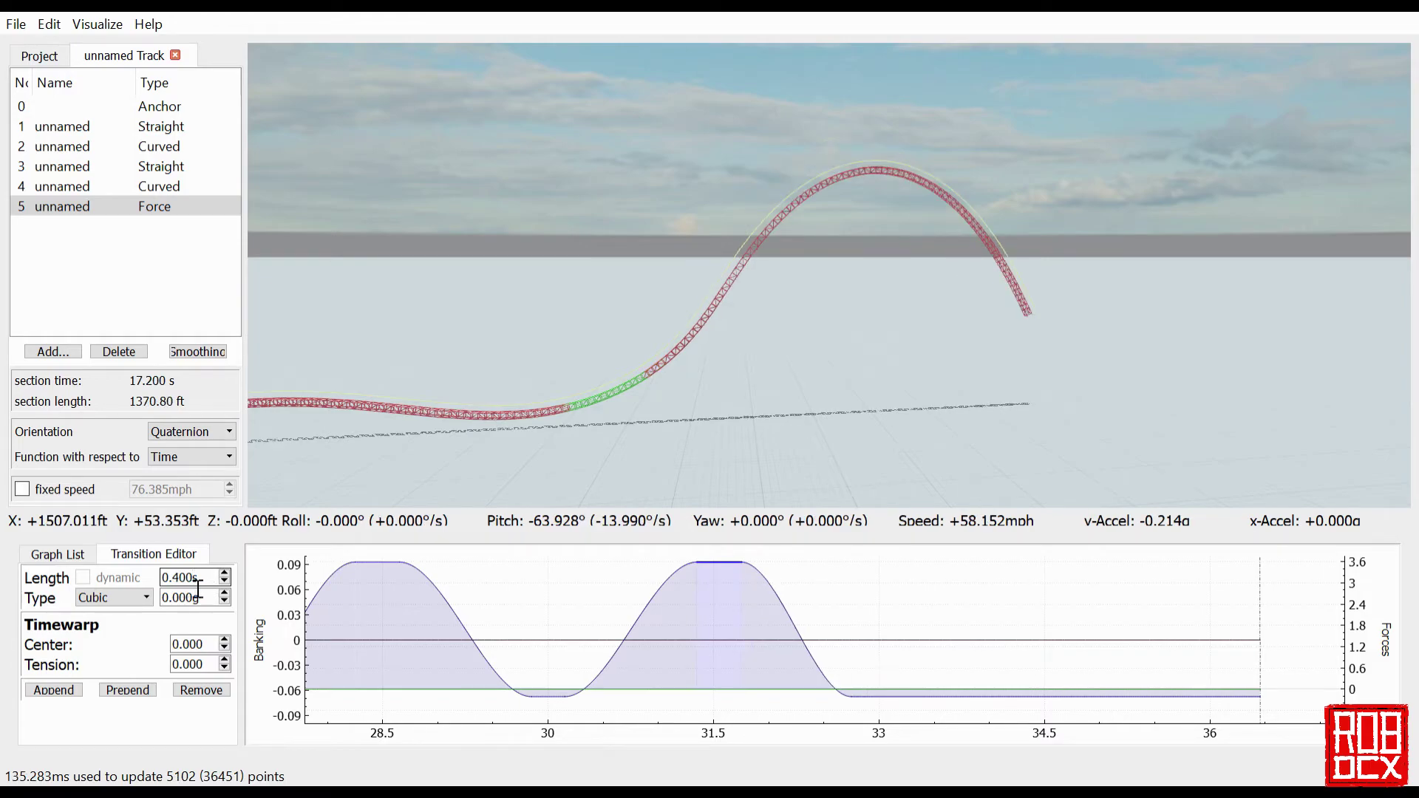
type("5")
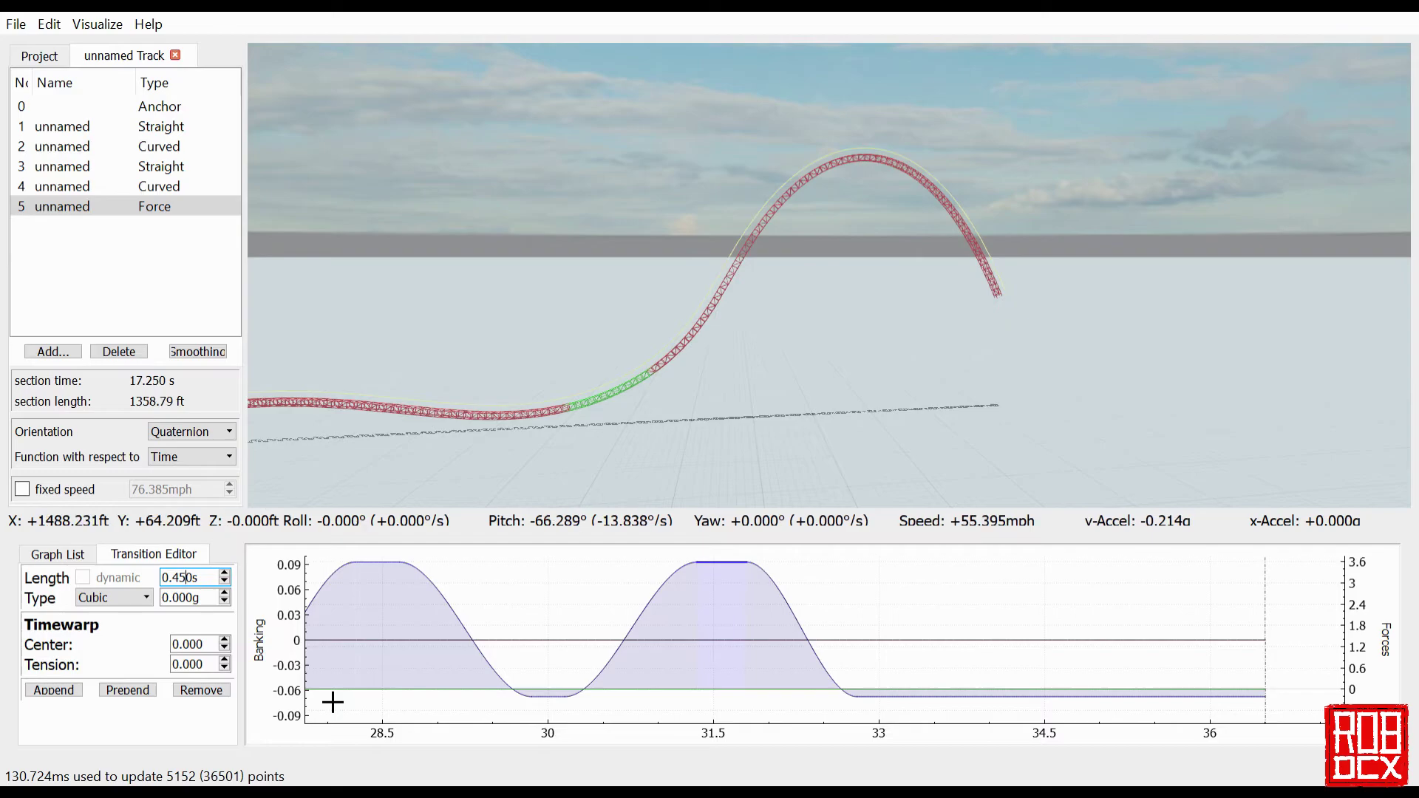
Try a force change of -3.6 g on the transition leading into the third hilltop.
left_click(840, 684)
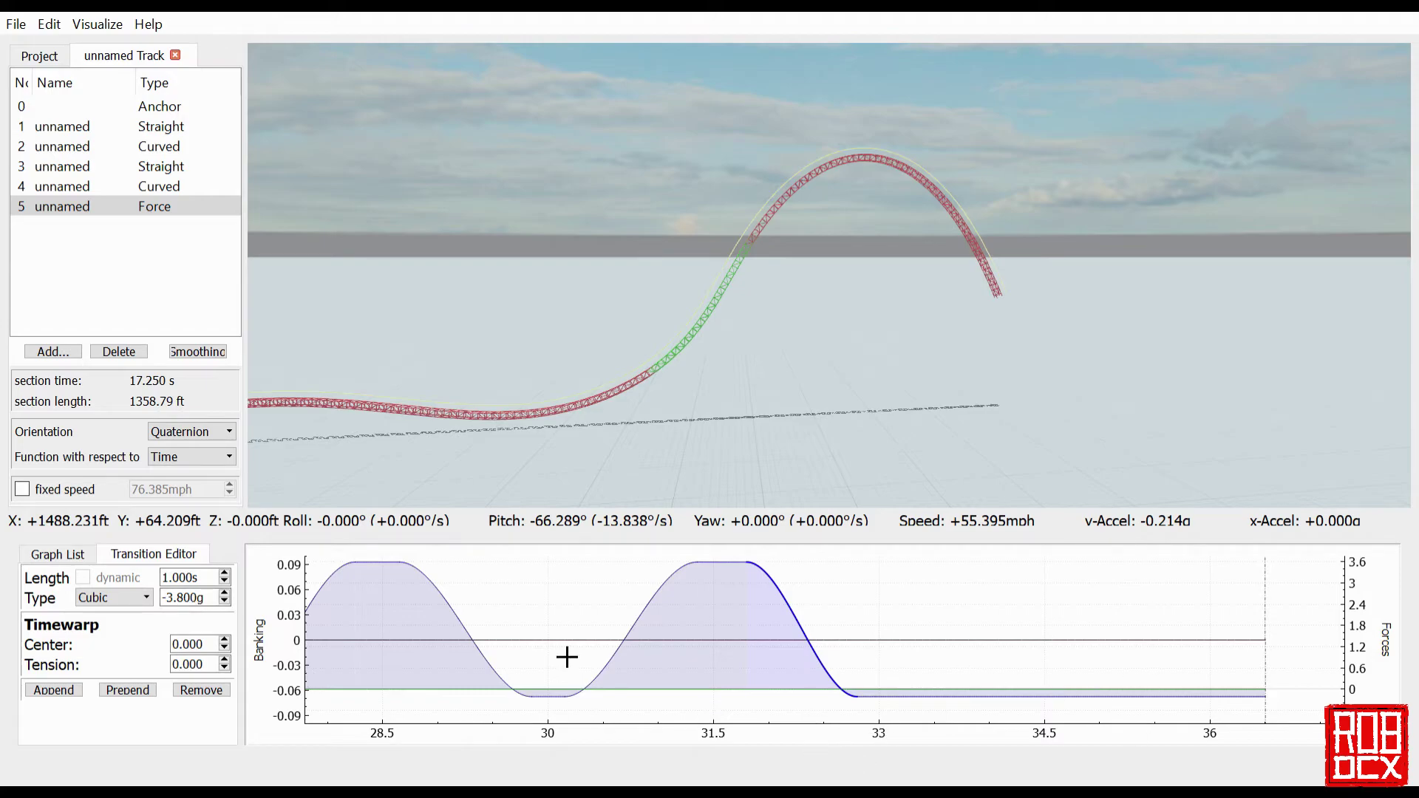
scroll(212, 601, "up", 1)
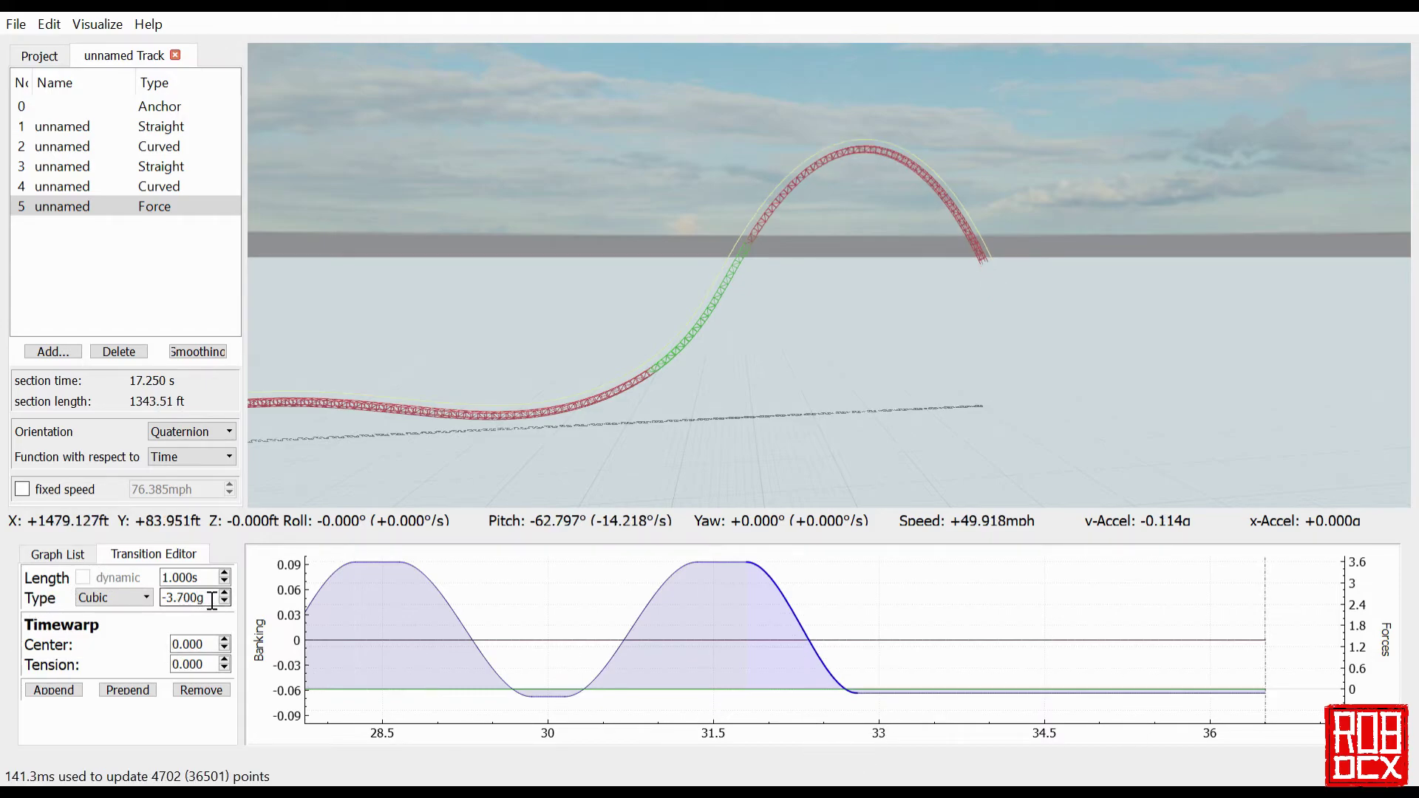
scroll(212, 601, "up", 1)
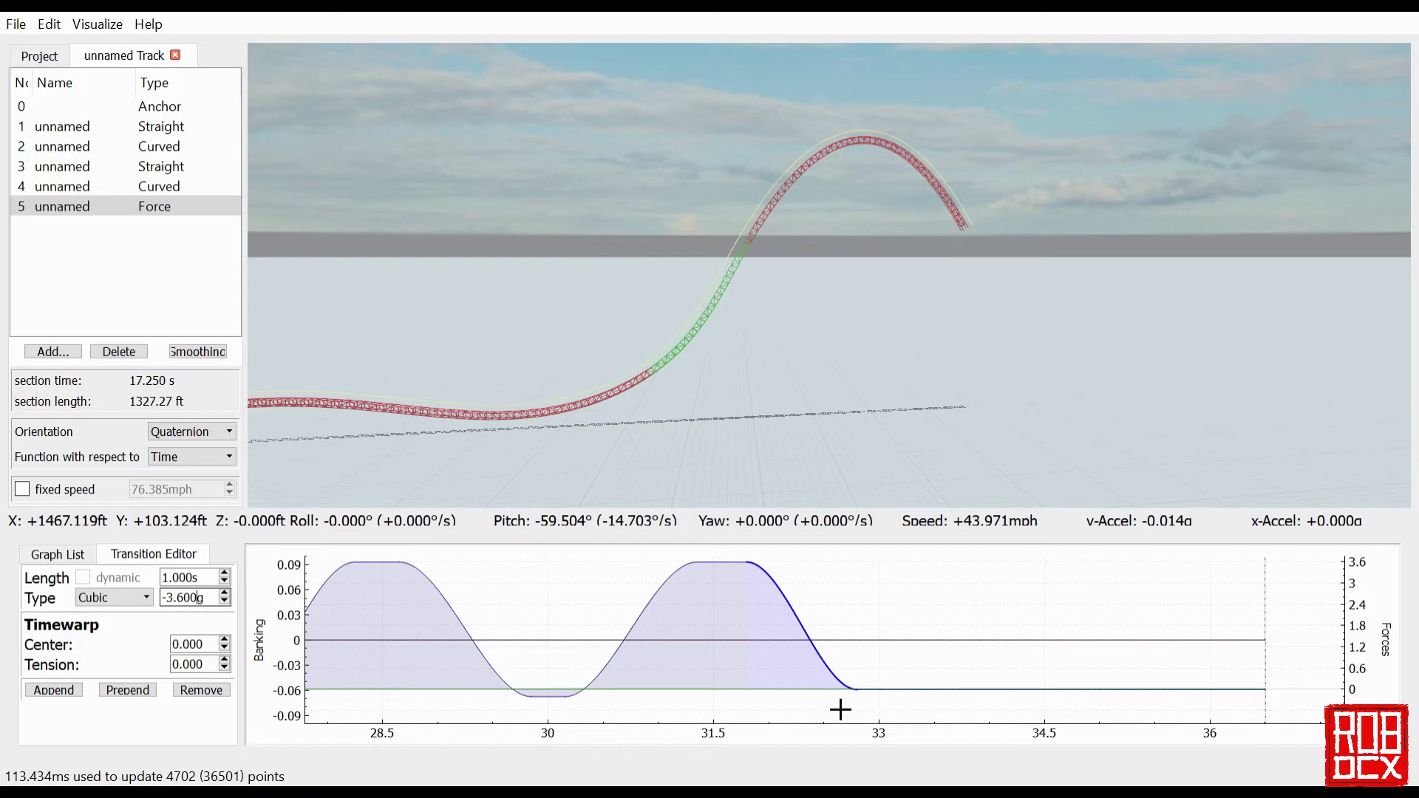
Hide the Lateral Force graph and select the third hilltop's constant-force transition on the Normal Force curve.
left_click(759, 698)
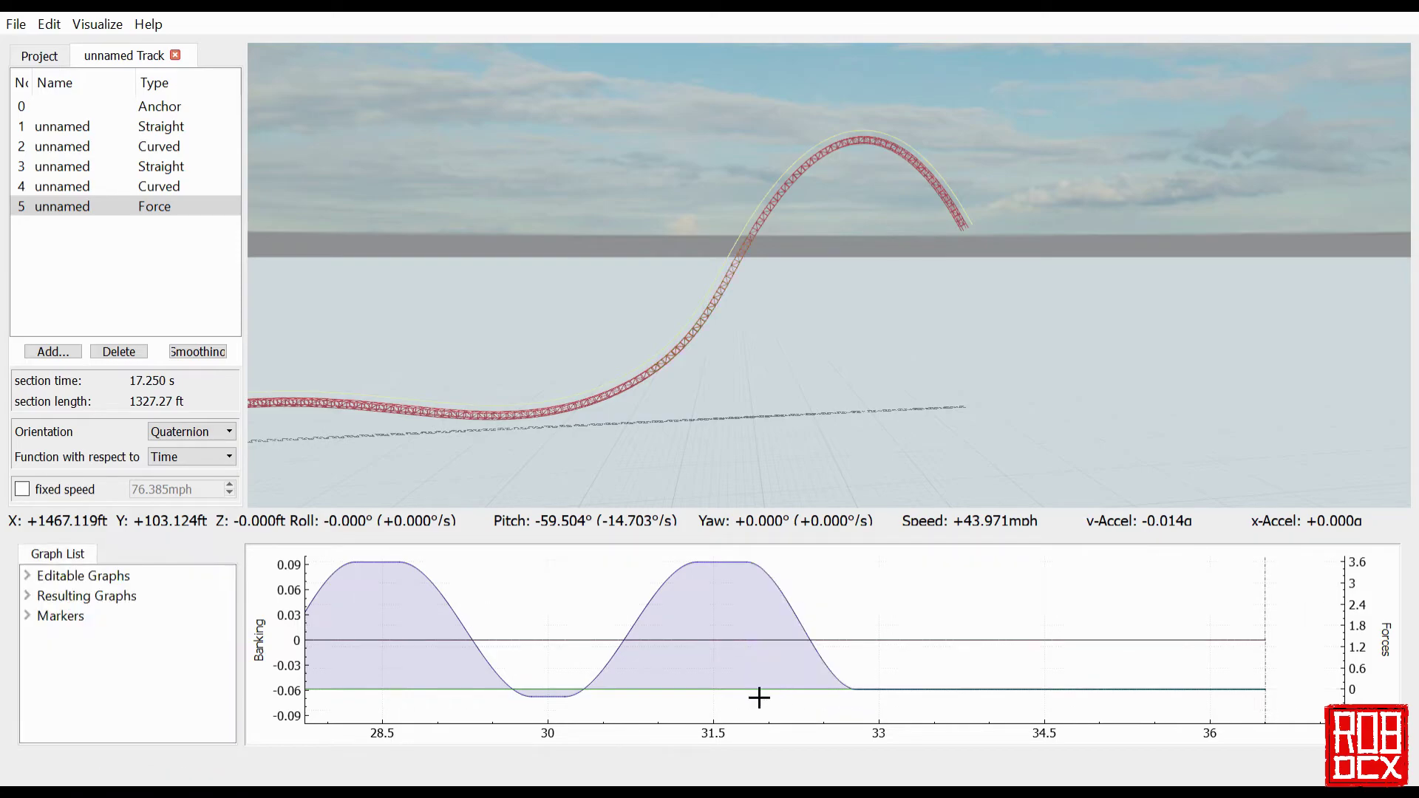
left_click(760, 703)
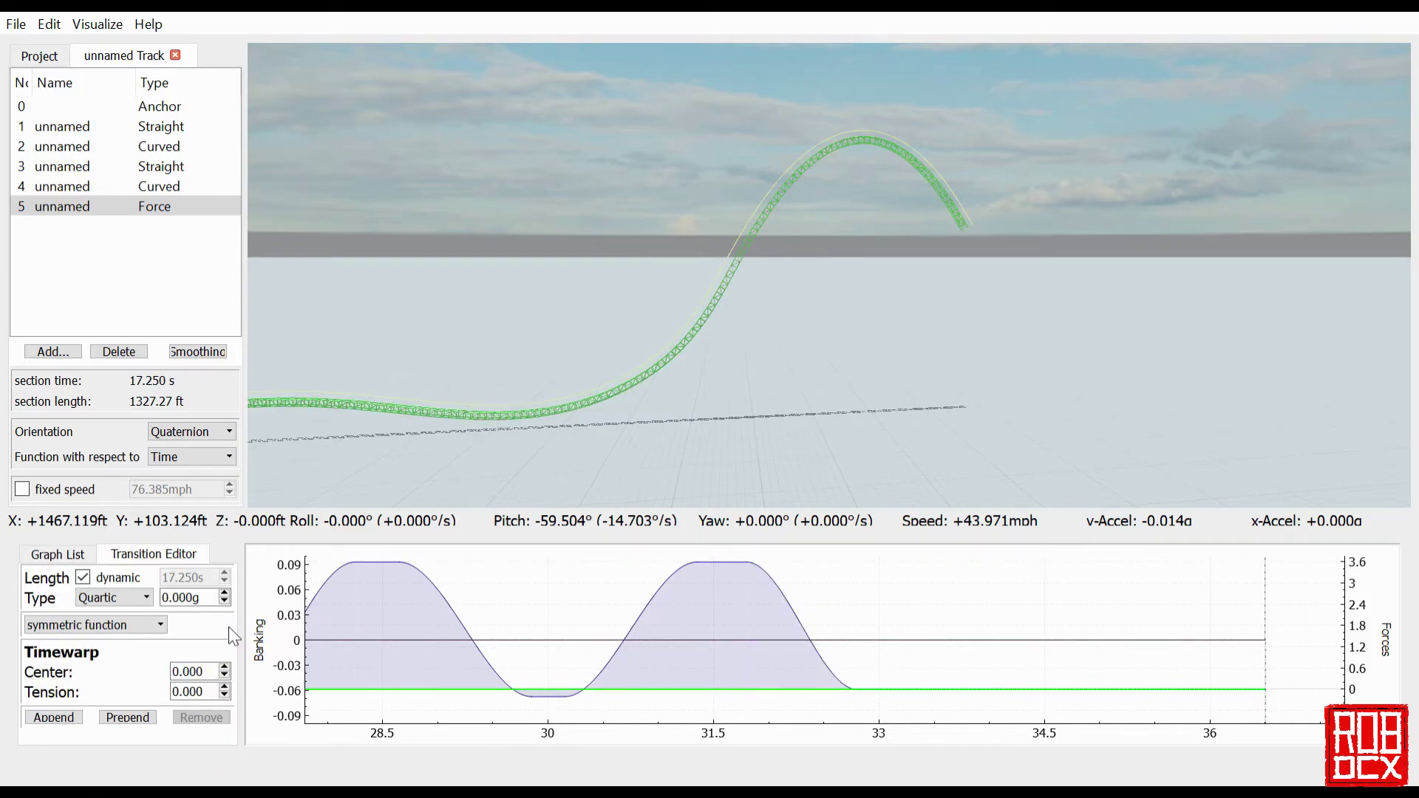
left_click(43, 554)
left_click(28, 576)
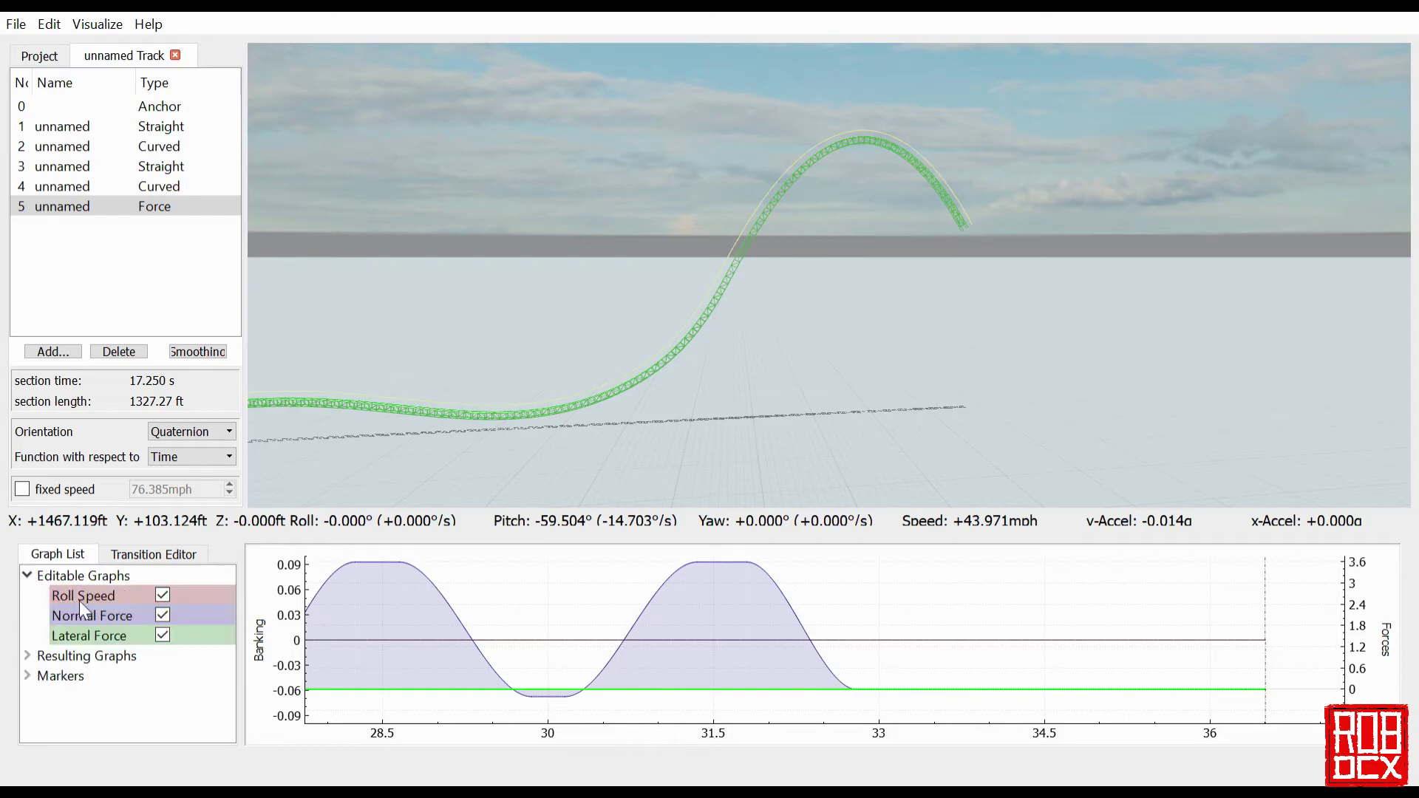
left_click(164, 635)
left_click(924, 705)
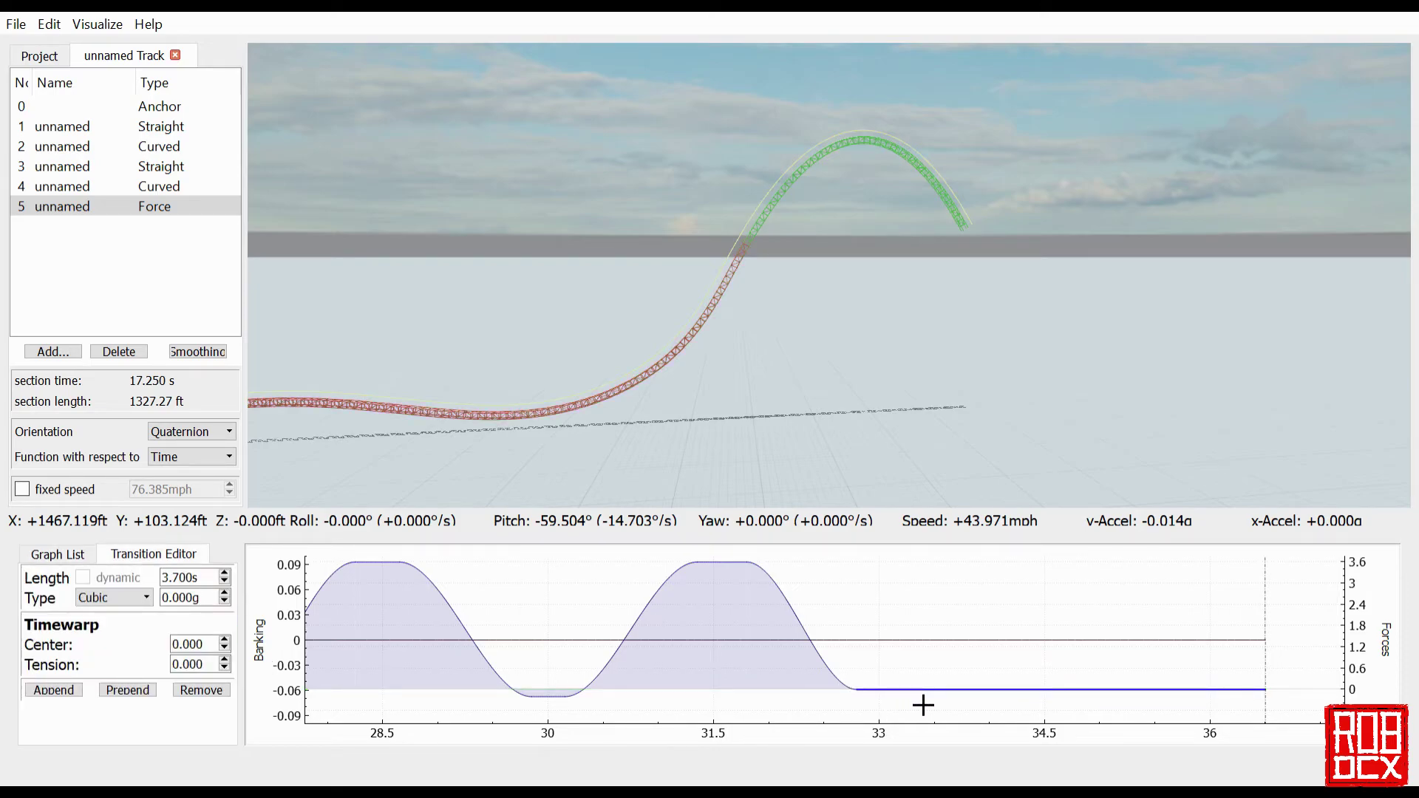
Set the force change of the transition leading into the third hilltop to -3.7 g.
left_click(820, 634)
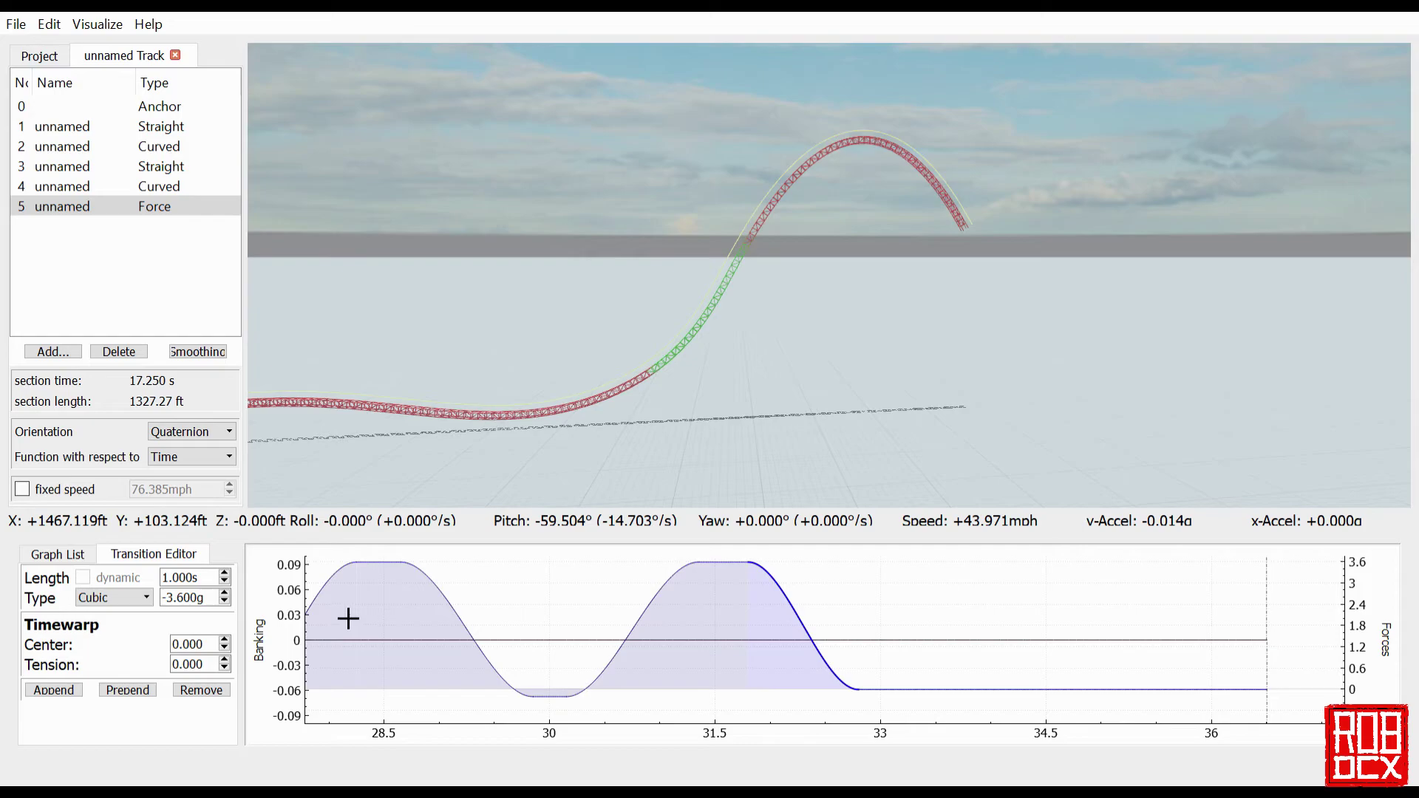
scroll(214, 607, "down", 1)
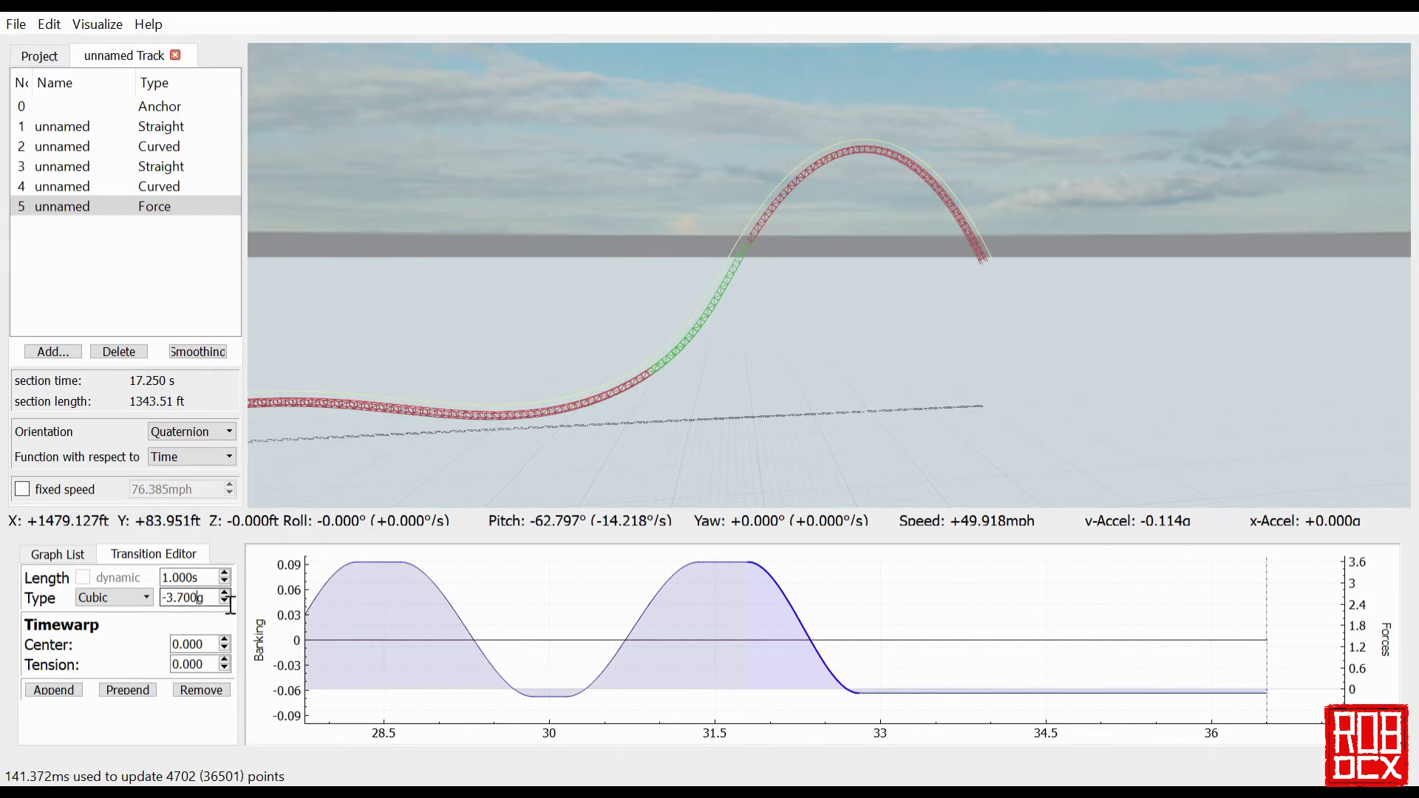
key("d")
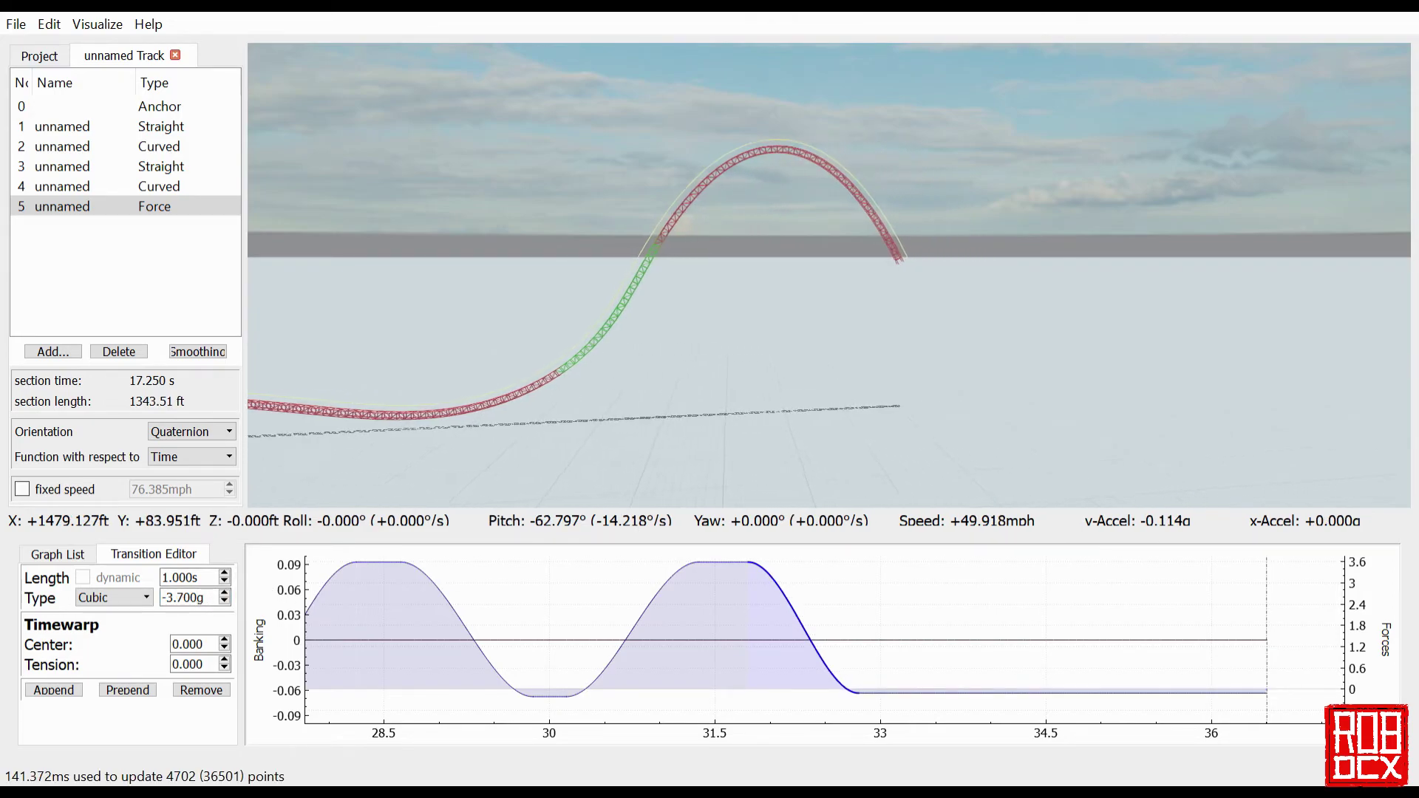
Set the third hilltop's constant-force transition to a length of 3.6 s and the Quartic type.
left_click(972, 712)
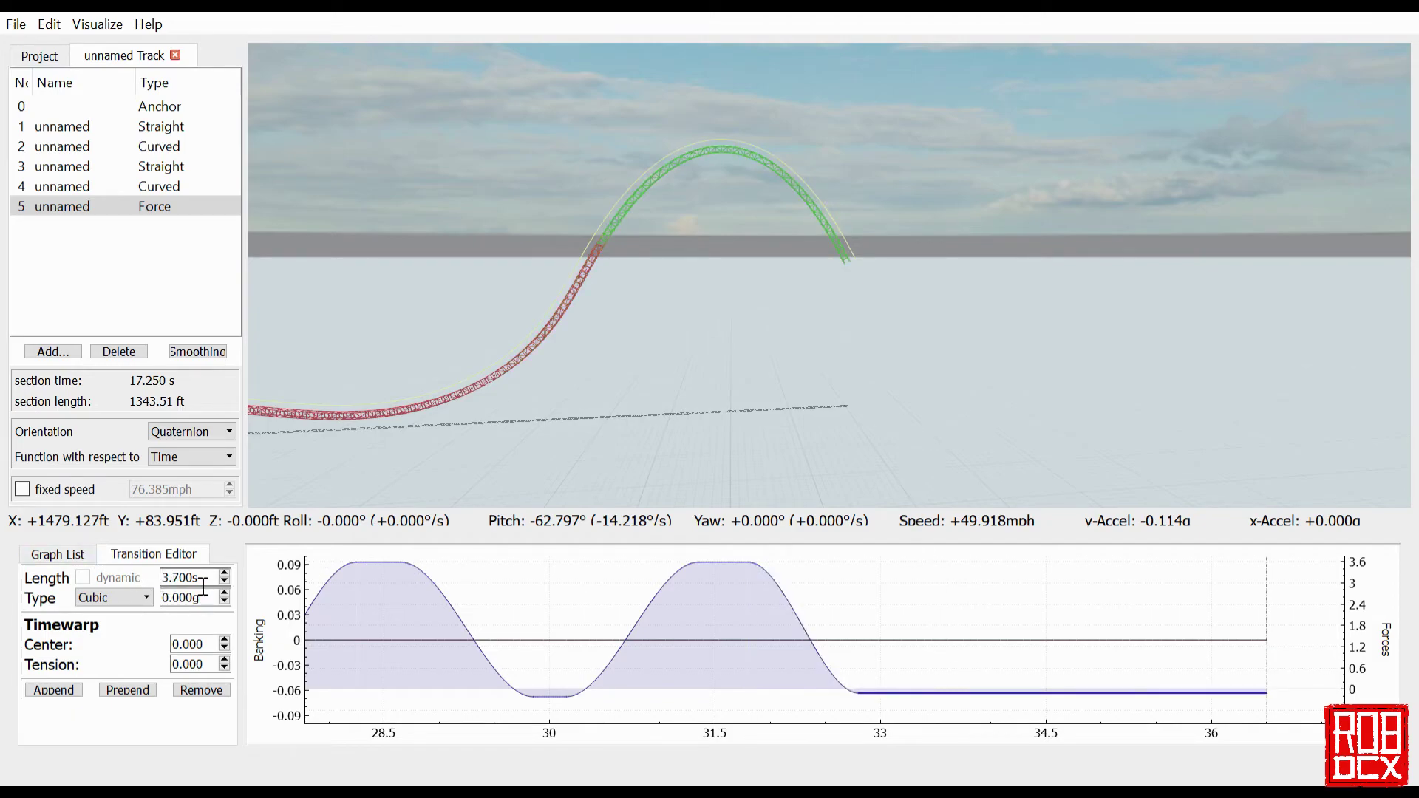
scroll(203, 586, "down", 1)
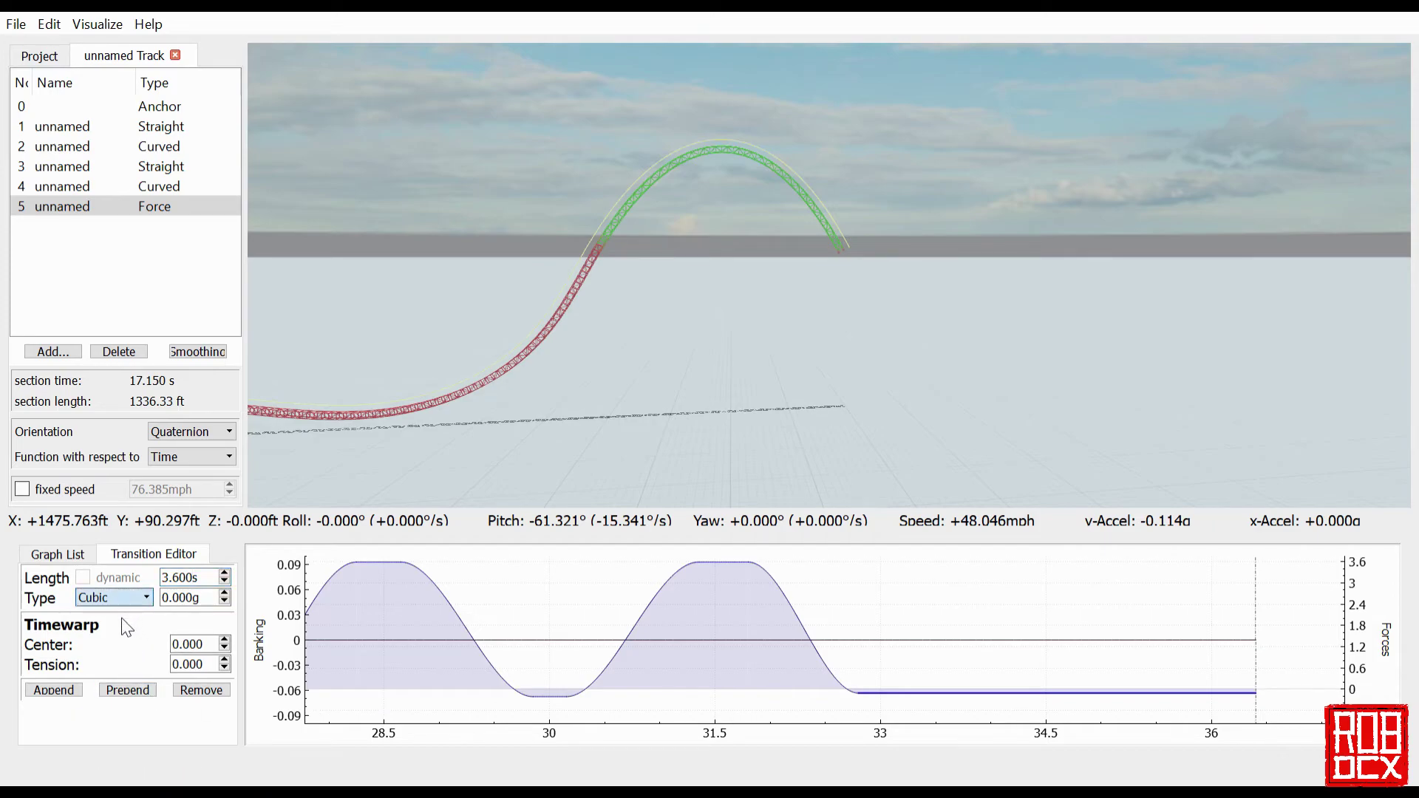
scroll(114, 598, "down", 1)
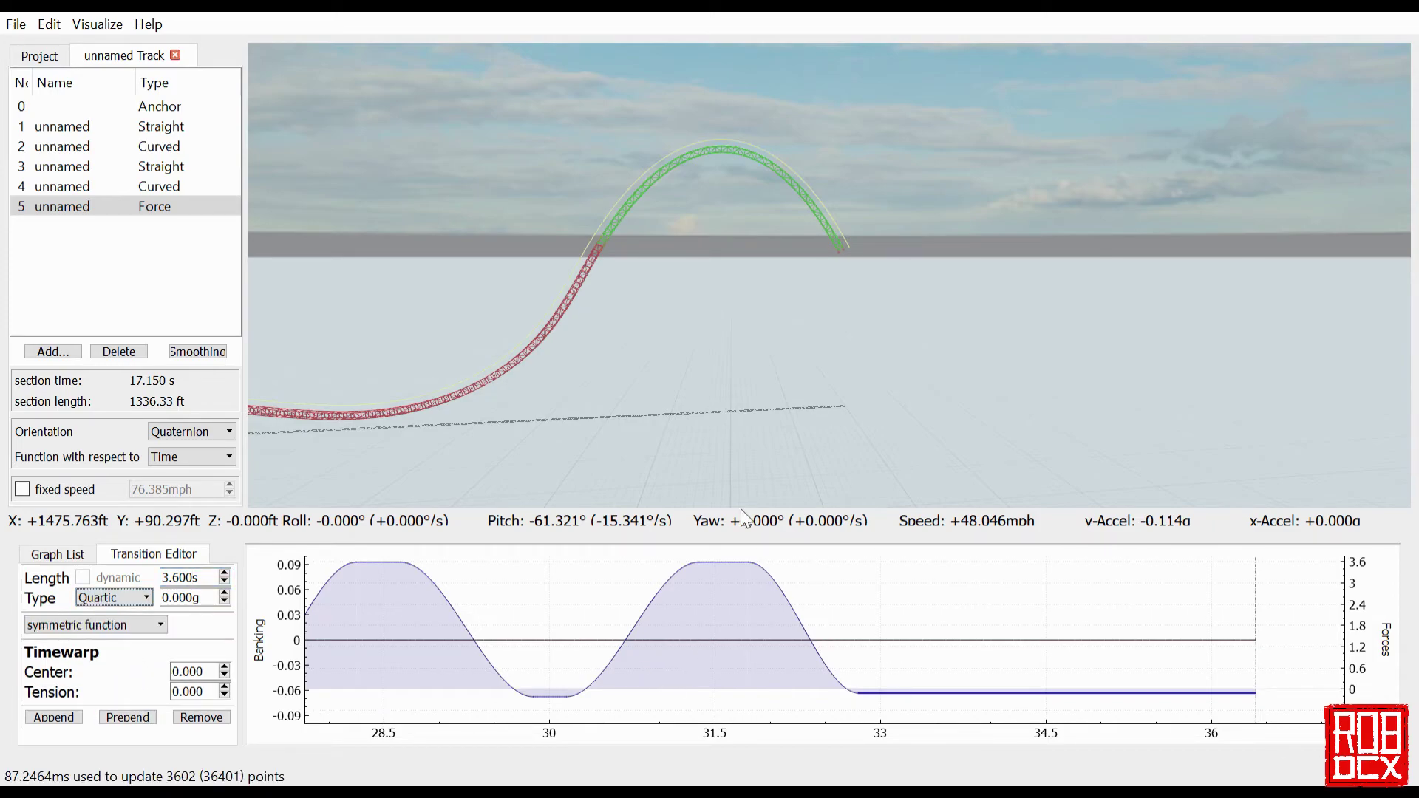
Shorten the constant-force transition in the valley before the third hill to 0.35 s.
left_click(728, 574)
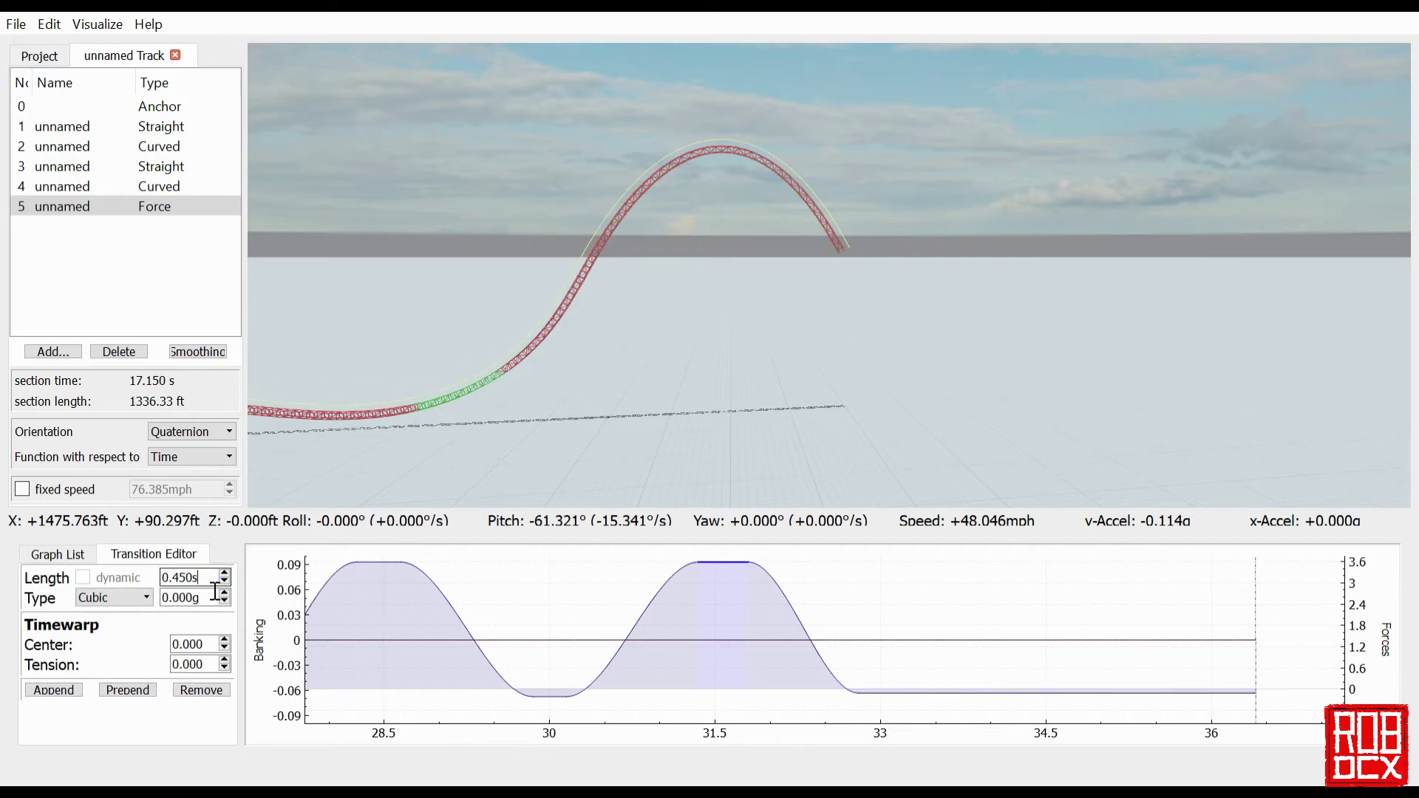
scroll(218, 584, "down", 1)
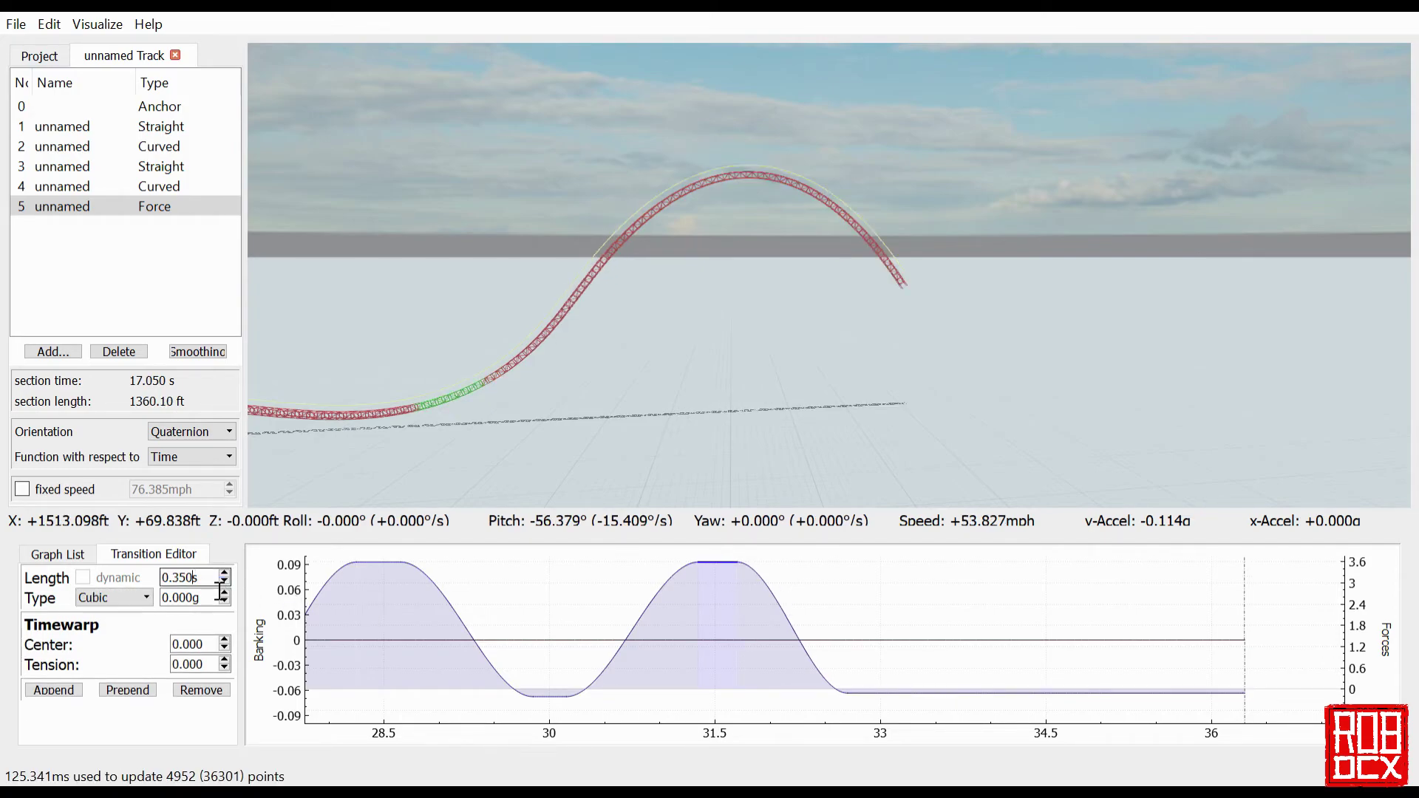
Set the third hilltop's Quartic transition to a force change of -0.4 g and a length of 2.8 s.
left_click(1026, 713)
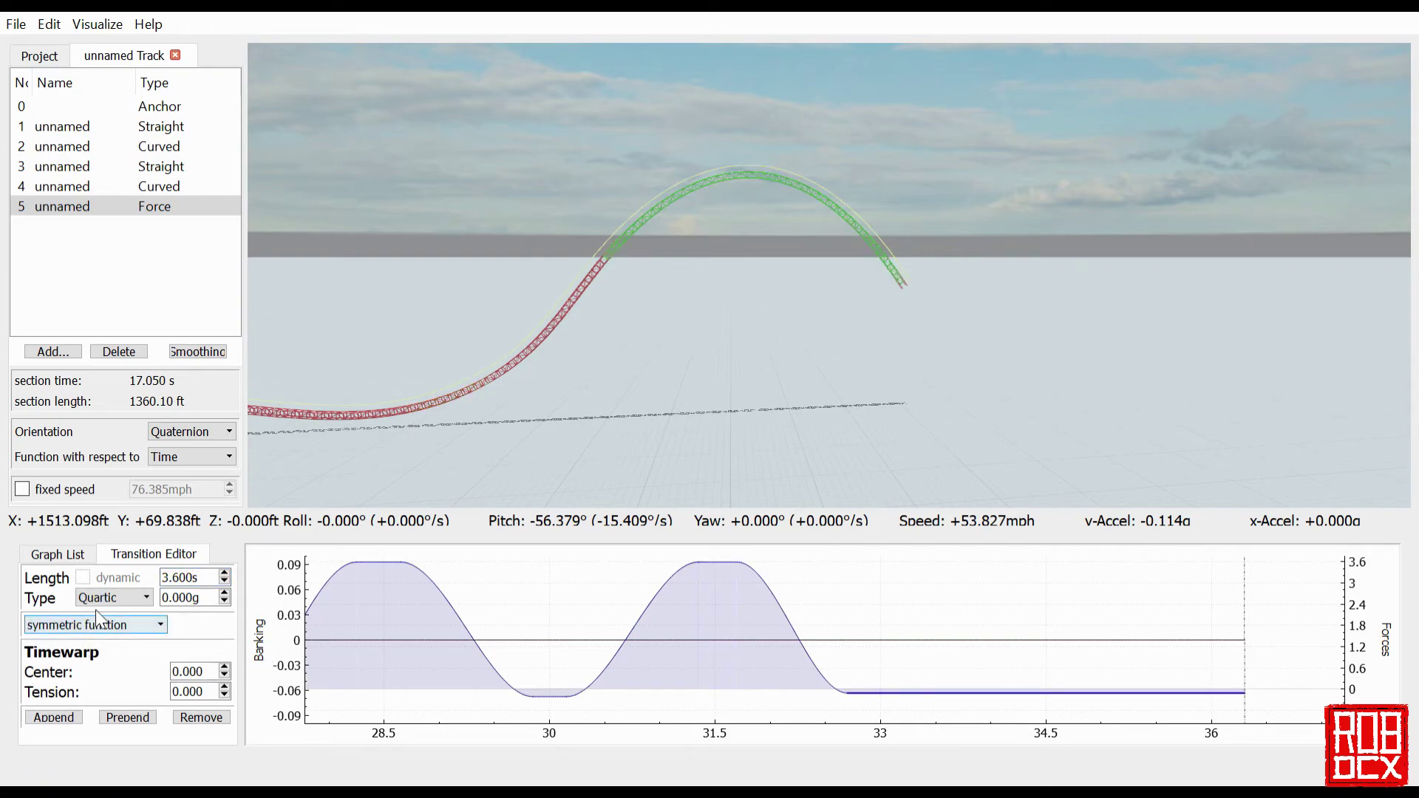
scroll(222, 606, "down", 2)
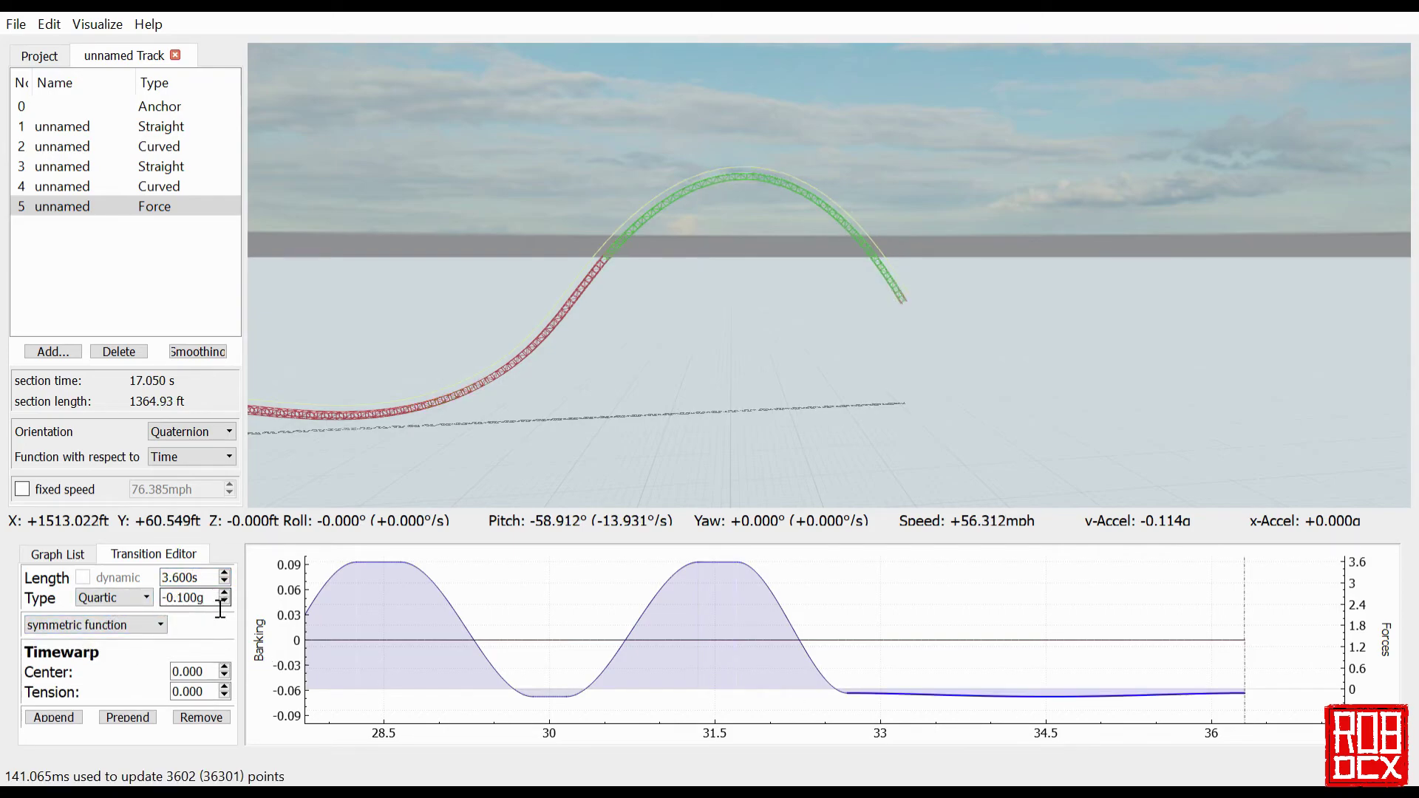
scroll(220, 608, "down", 1)
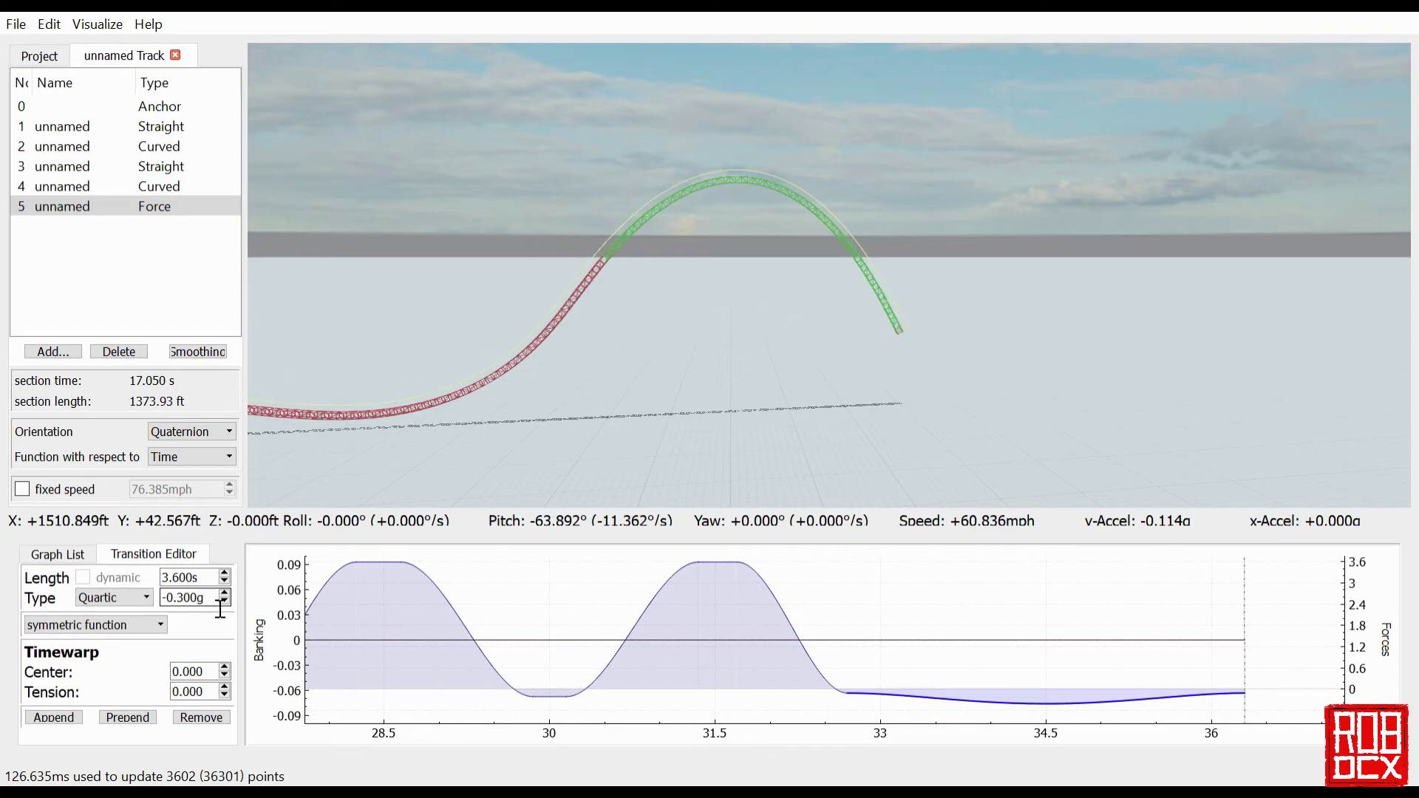
scroll(220, 608, "down", 1)
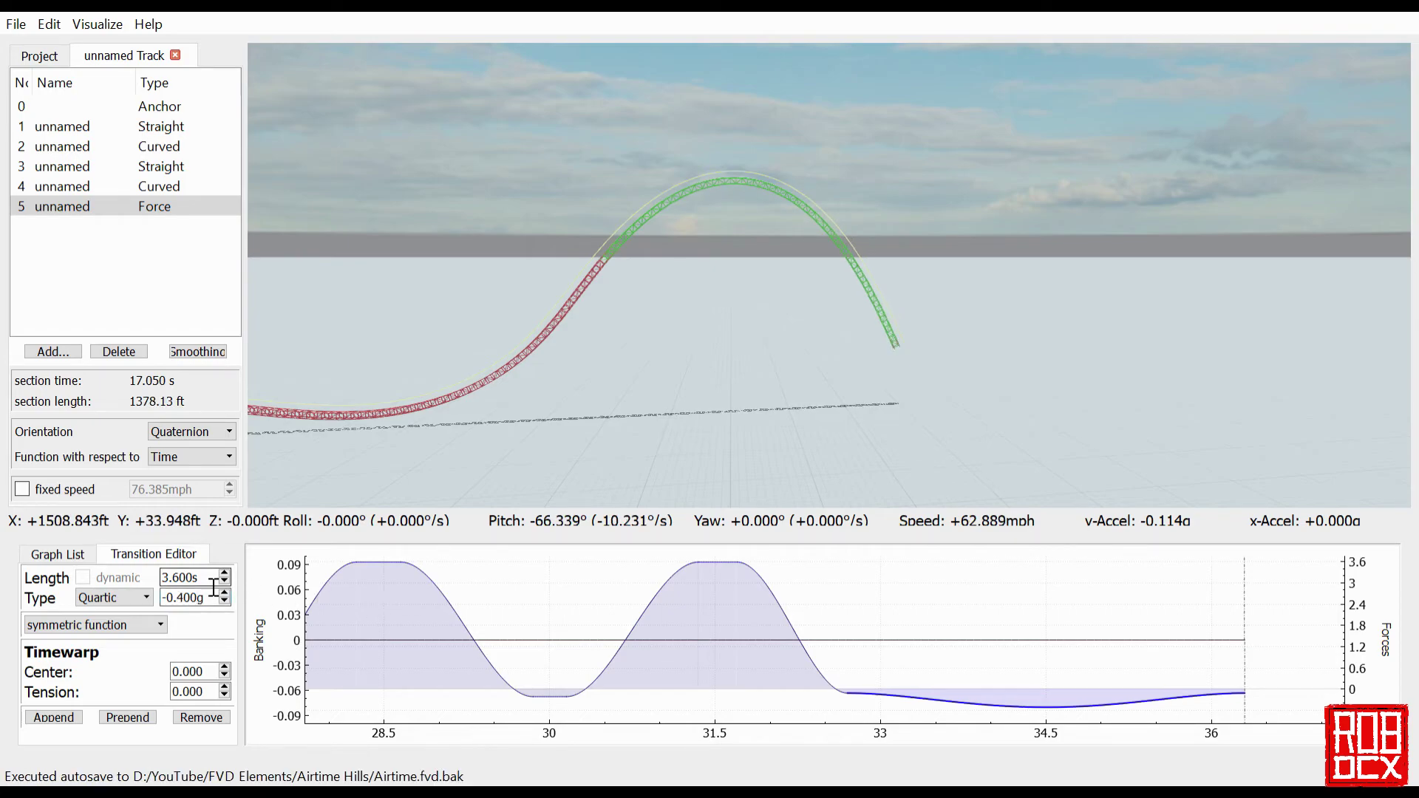
scroll(217, 586, "up", 1)
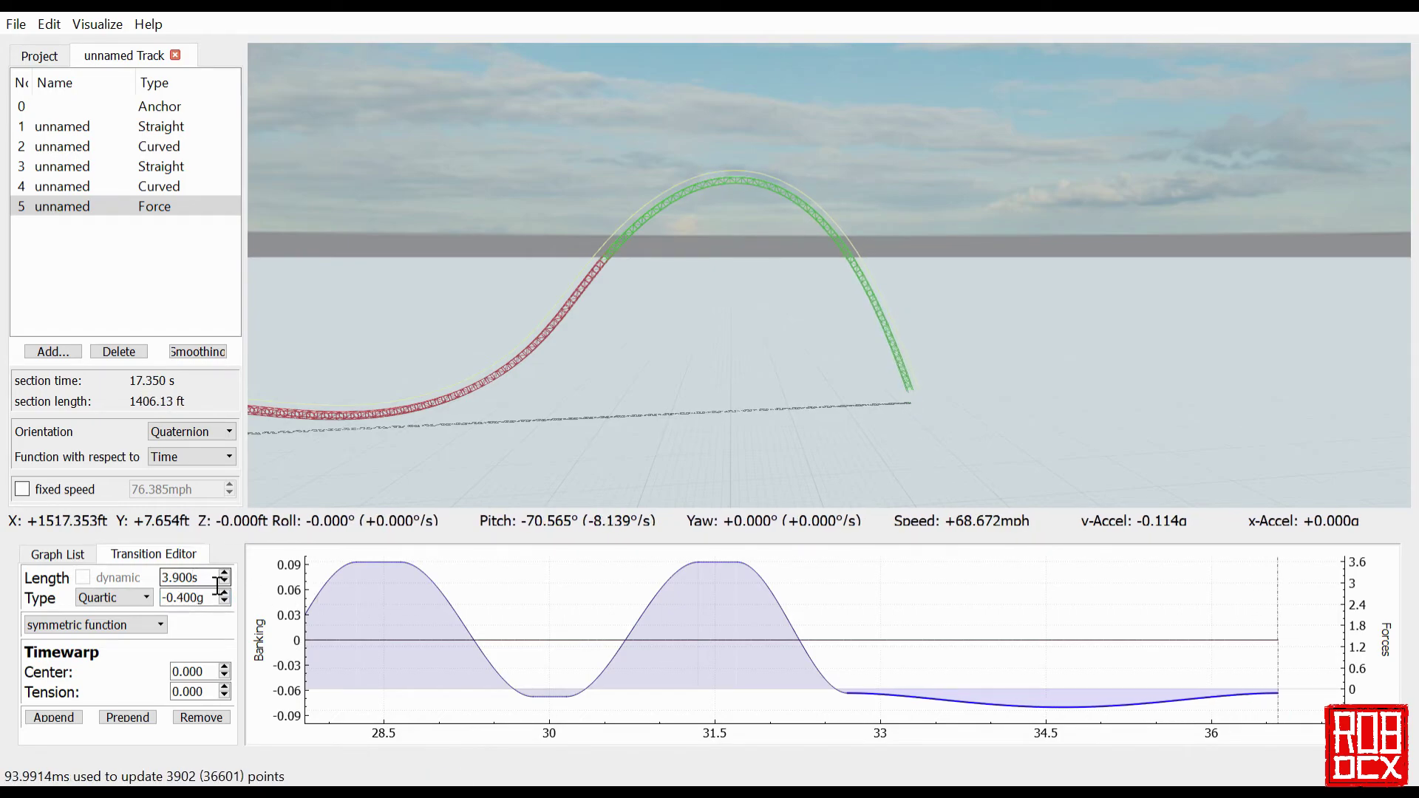
scroll(218, 587, "down", 9)
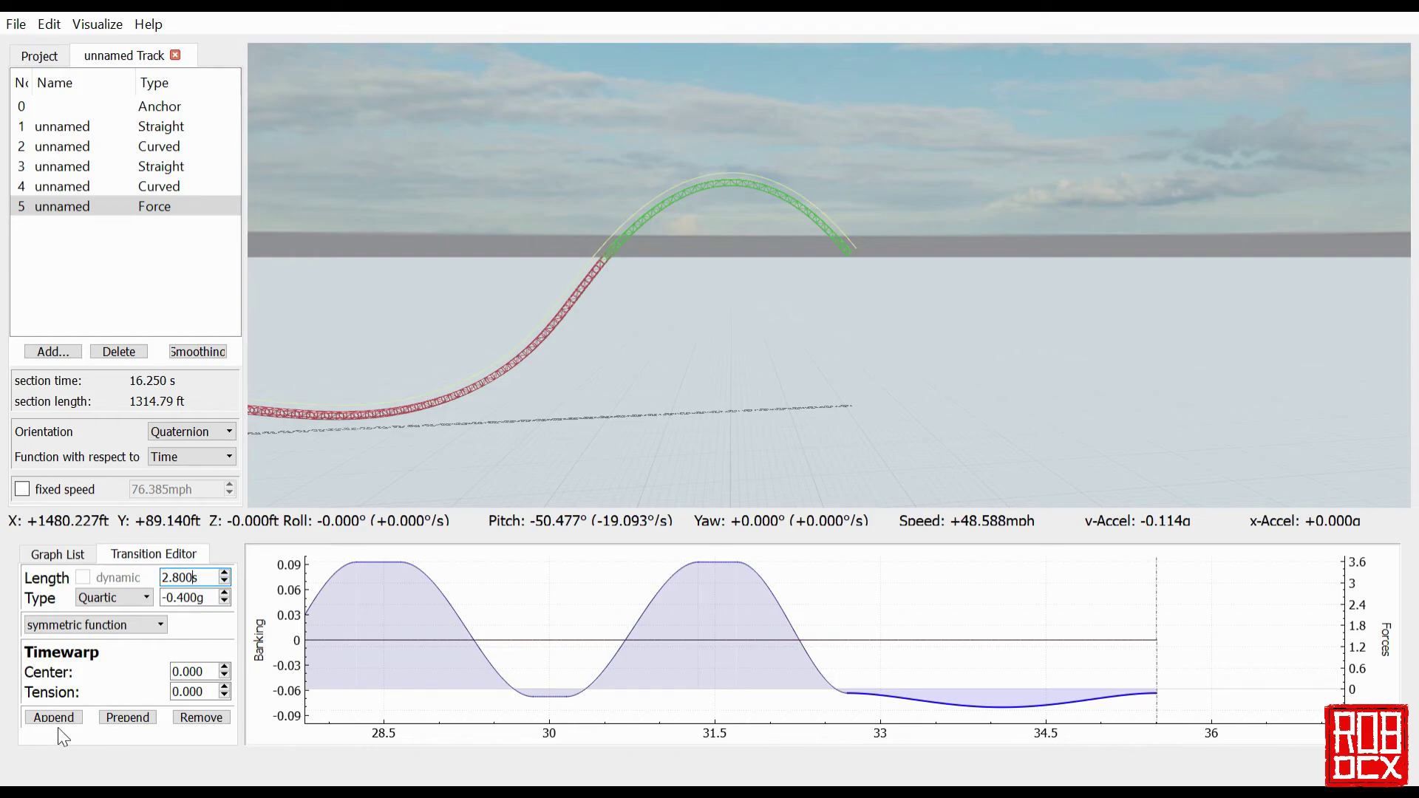
Append a 1.2 s Cubic transition after the third hilltop with a force change of 3.9 g to pull out of the descent.
left_click(217, 584)
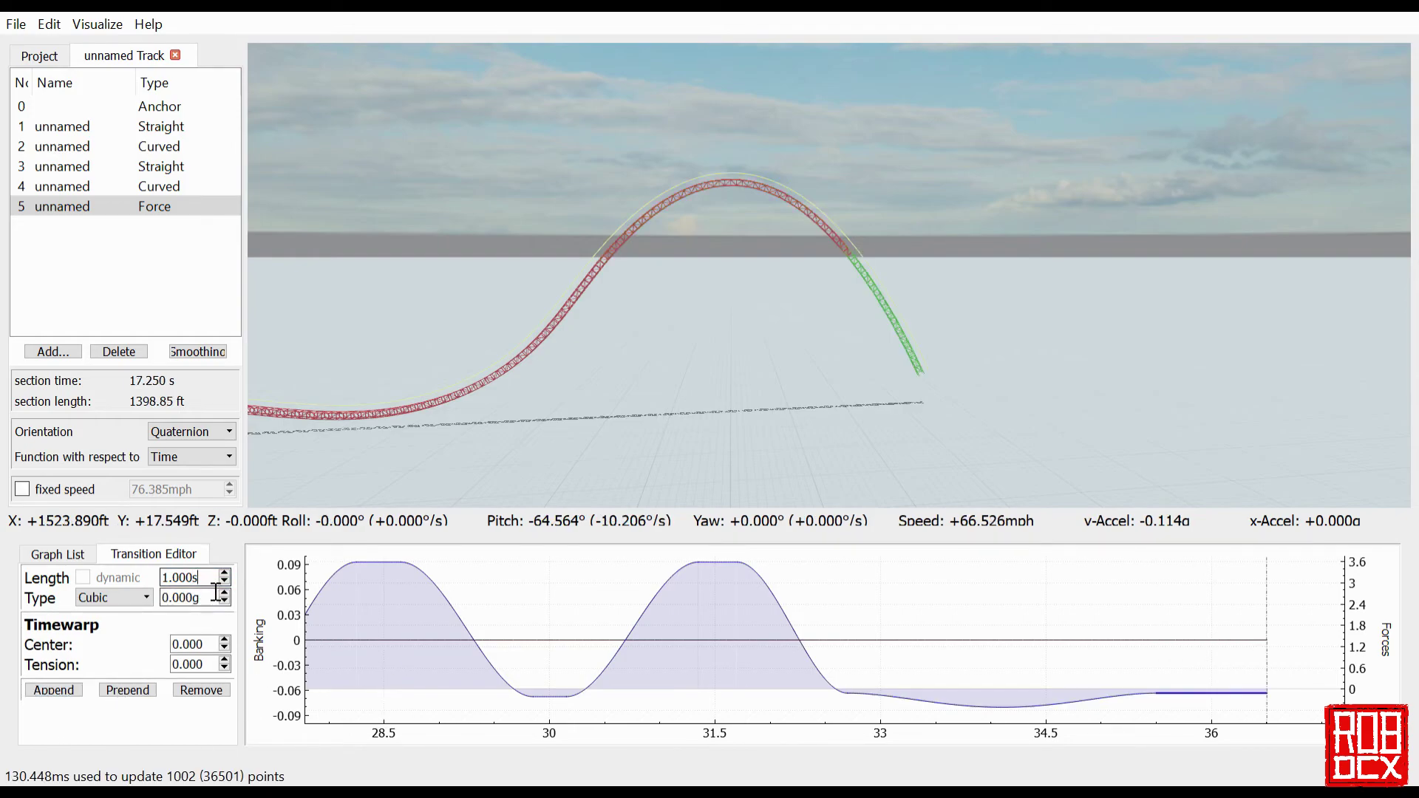
scroll(217, 584, "up", 2)
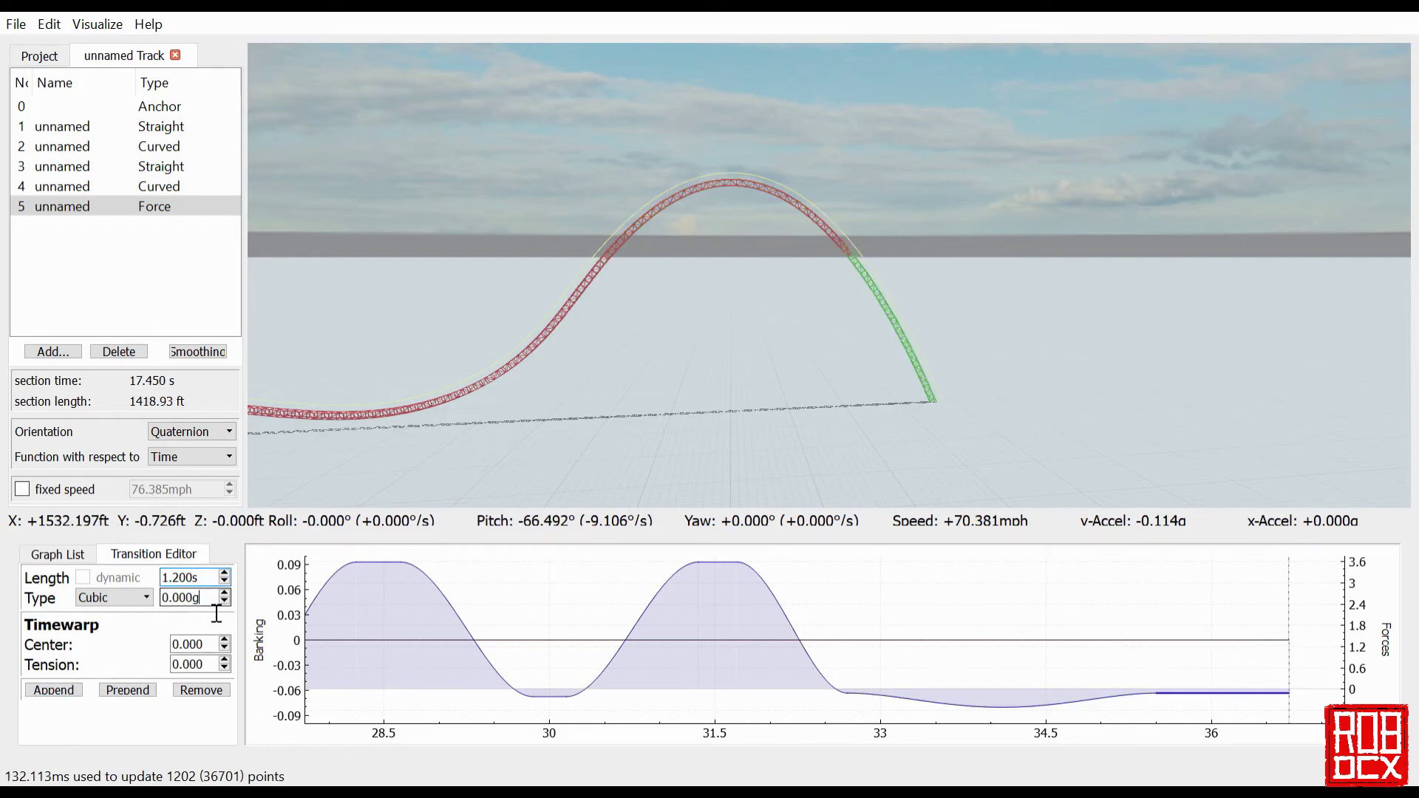
scroll(219, 606, "up", 5)
key("Up")
key("Up")
key("Up")
key("Up")
key("Up")
key("Up")
key("Up")
key("Up")
key("Up")
key("Up")
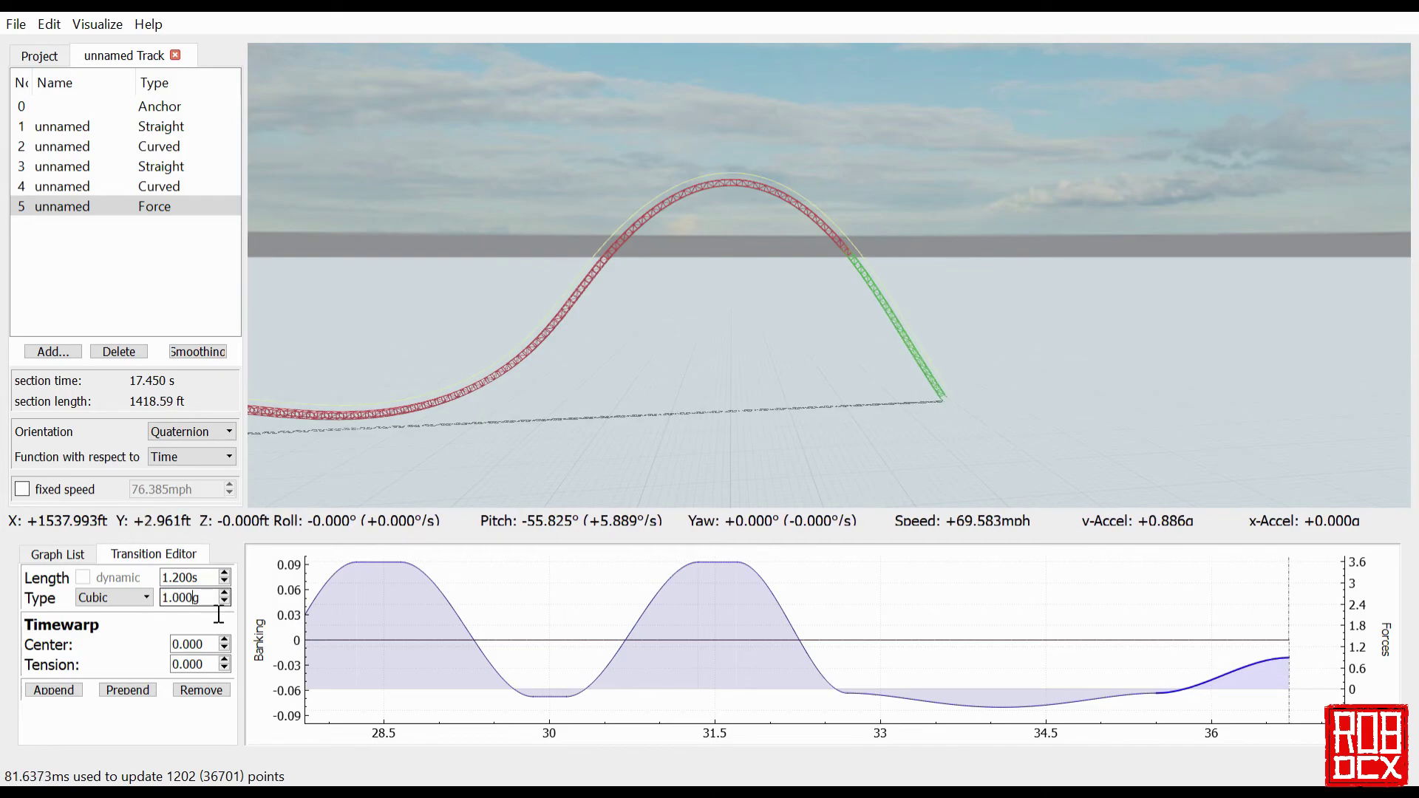
key("Up")
key("Up")
key("Up")
key("Up")
key("Up")
key("Up")
key("Up")
key("Up")
key("Up")
key("Up")
key("Up")
key("Up")
key("Up")
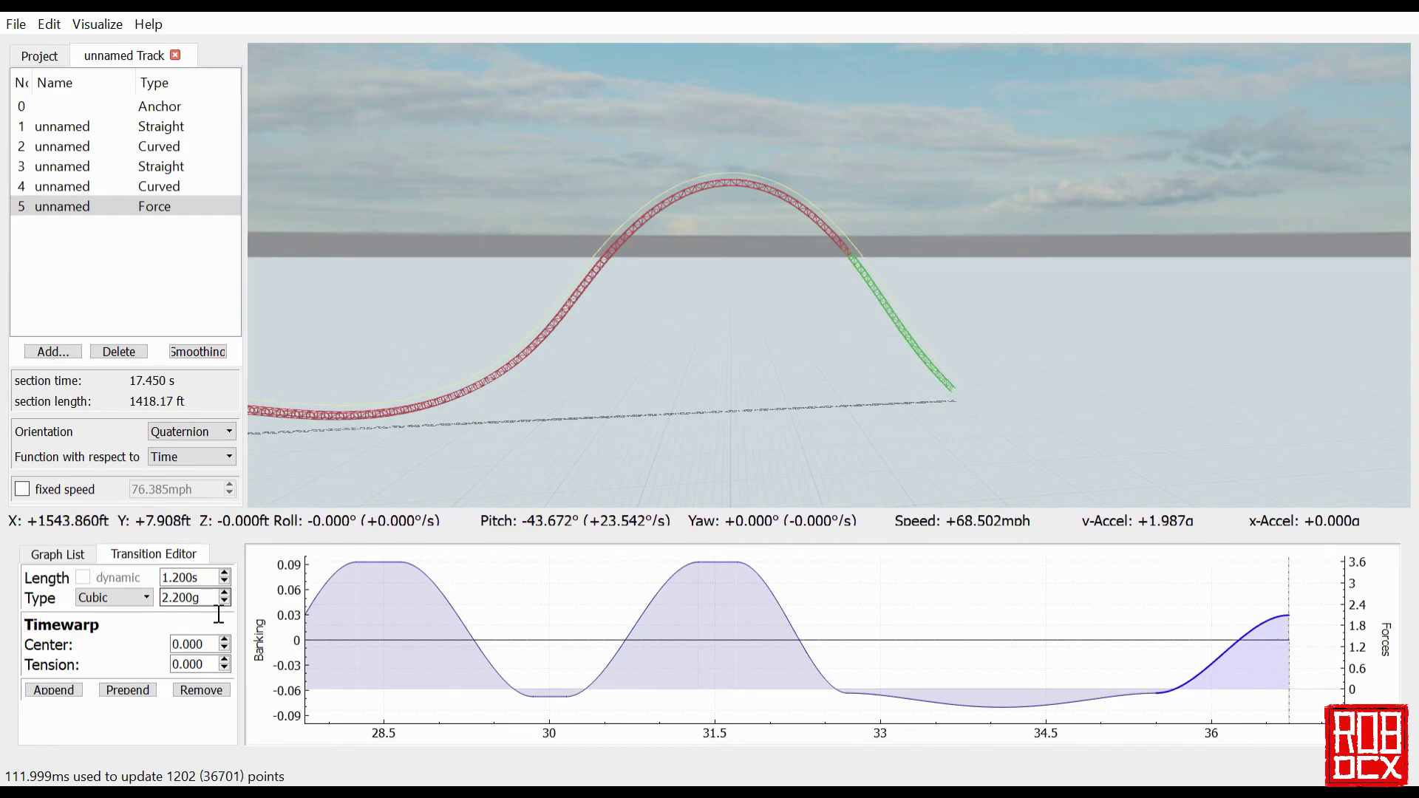
key("Up")
key("Up")
key("Up")
key("Up")
key("Up")
key("Up")
key("Up")
key("Up")
key("Up")
key("Up")
key("Up")
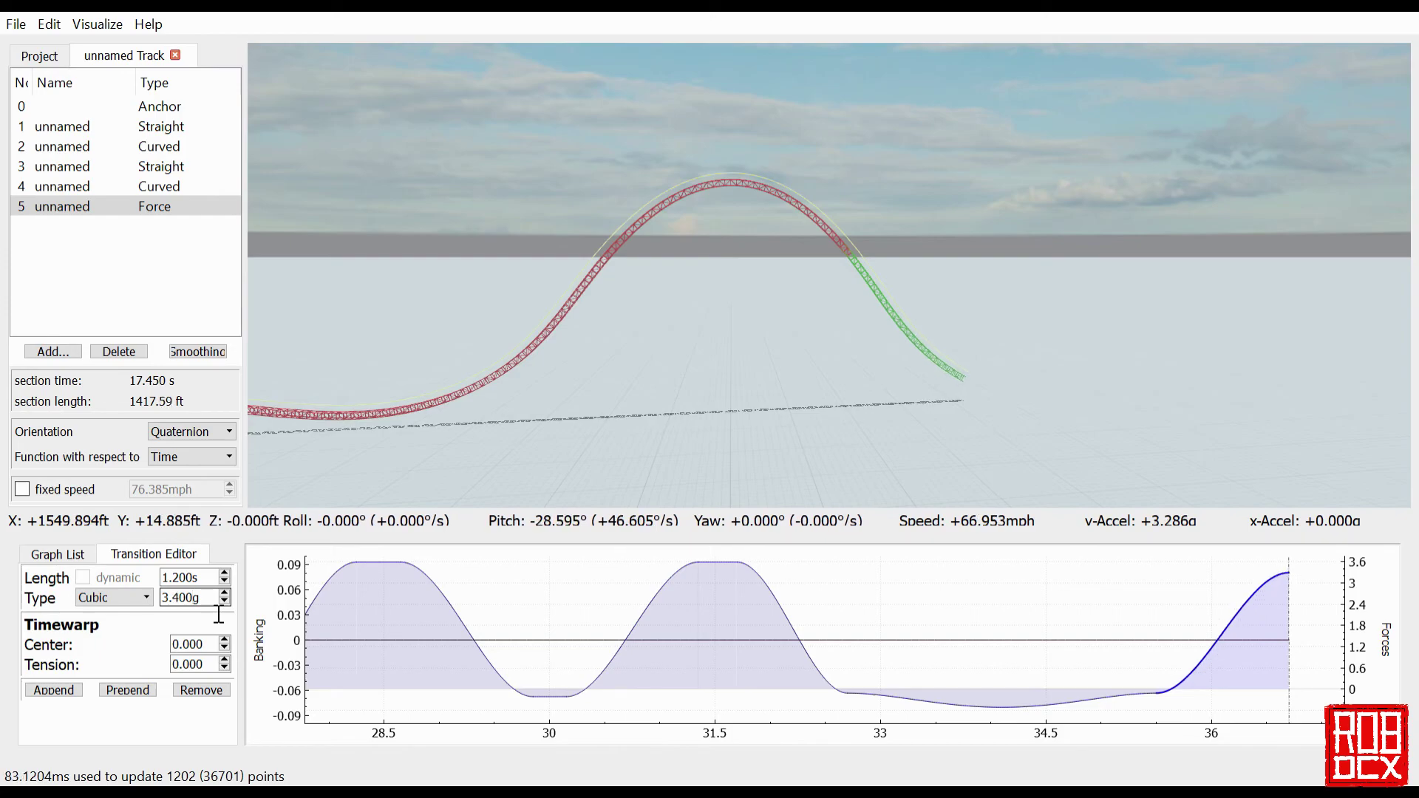
scroll(219, 614, "up", 1)
scroll(219, 615, "down", 1)
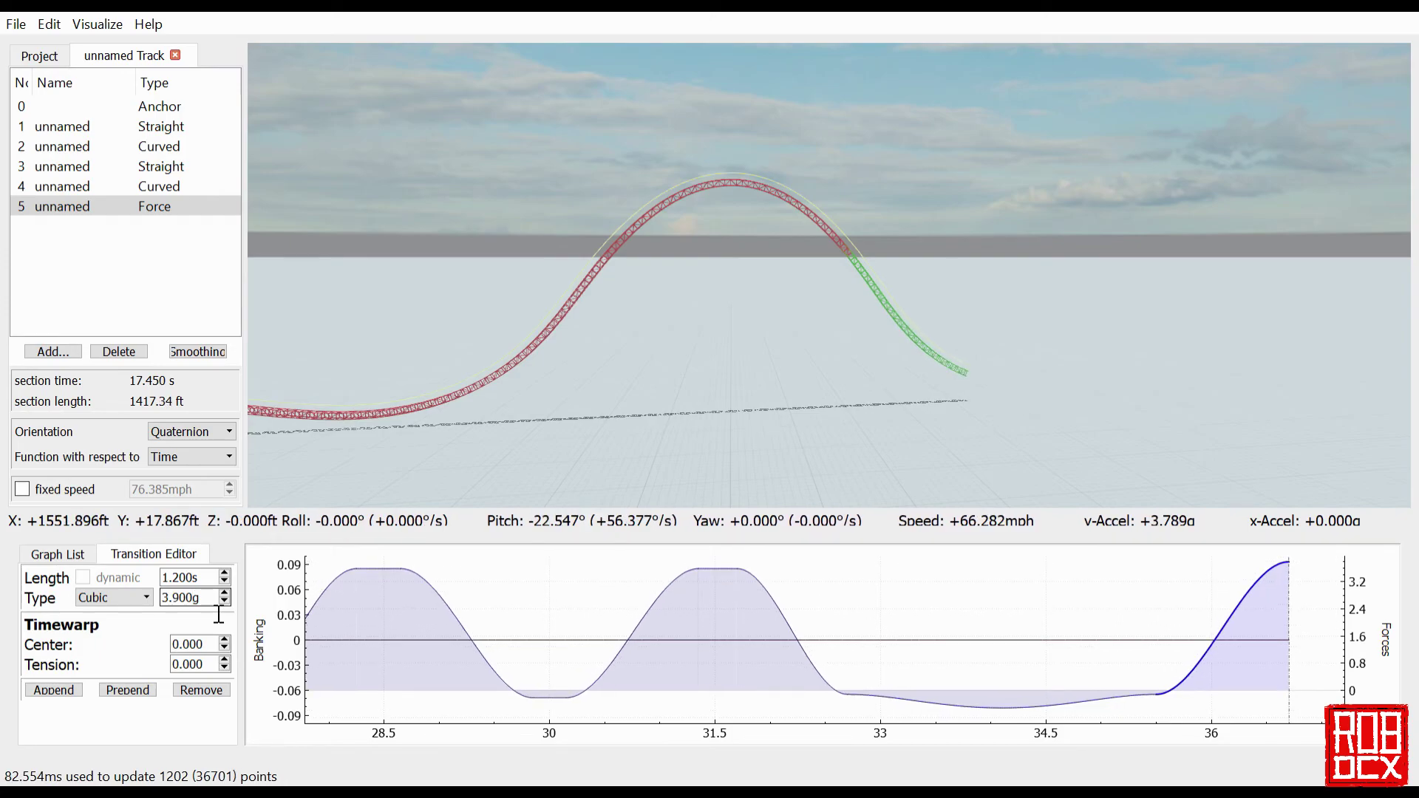
Append a 1 s constant-force transition at the end of the track and inspect the full sequence of hills from the side.
left_click(45, 689)
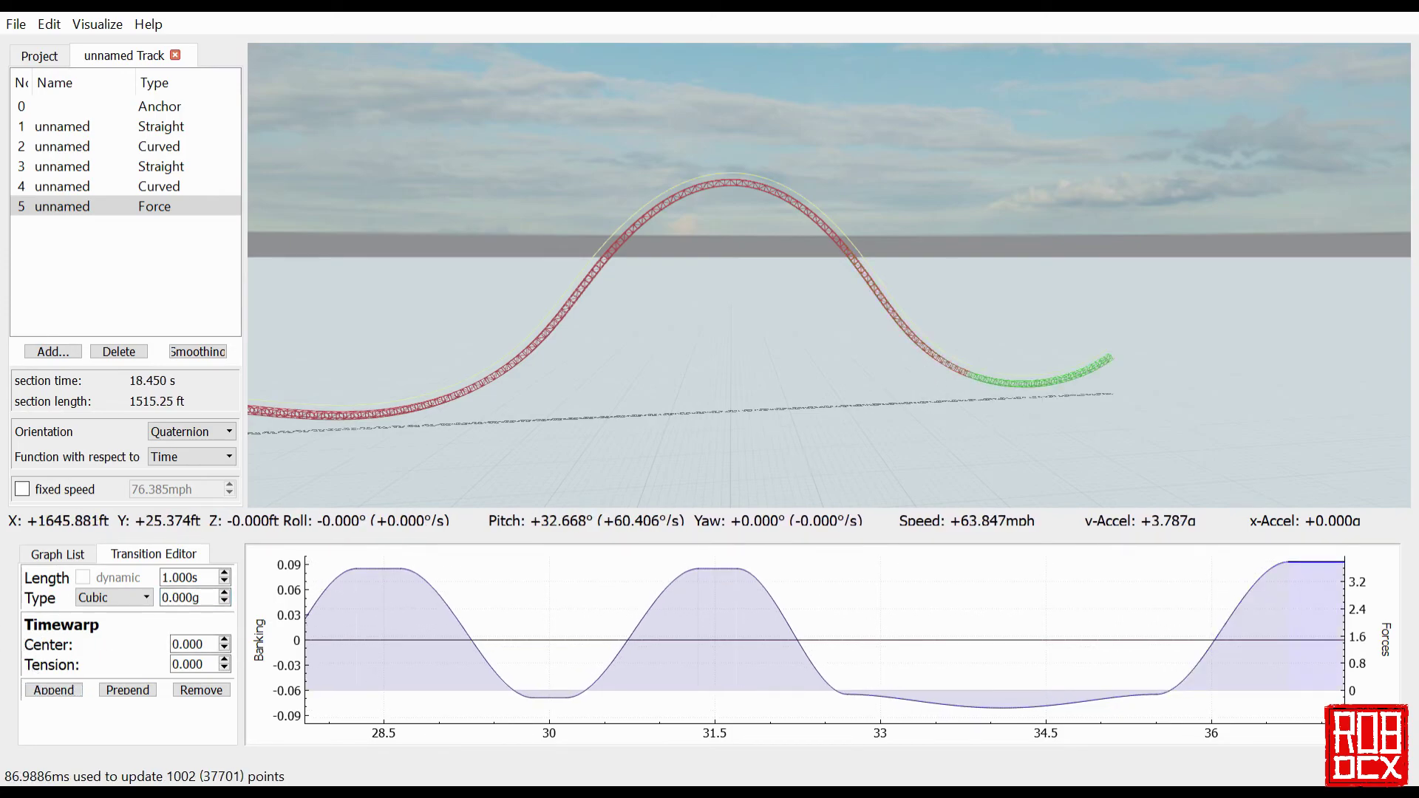
key("s")
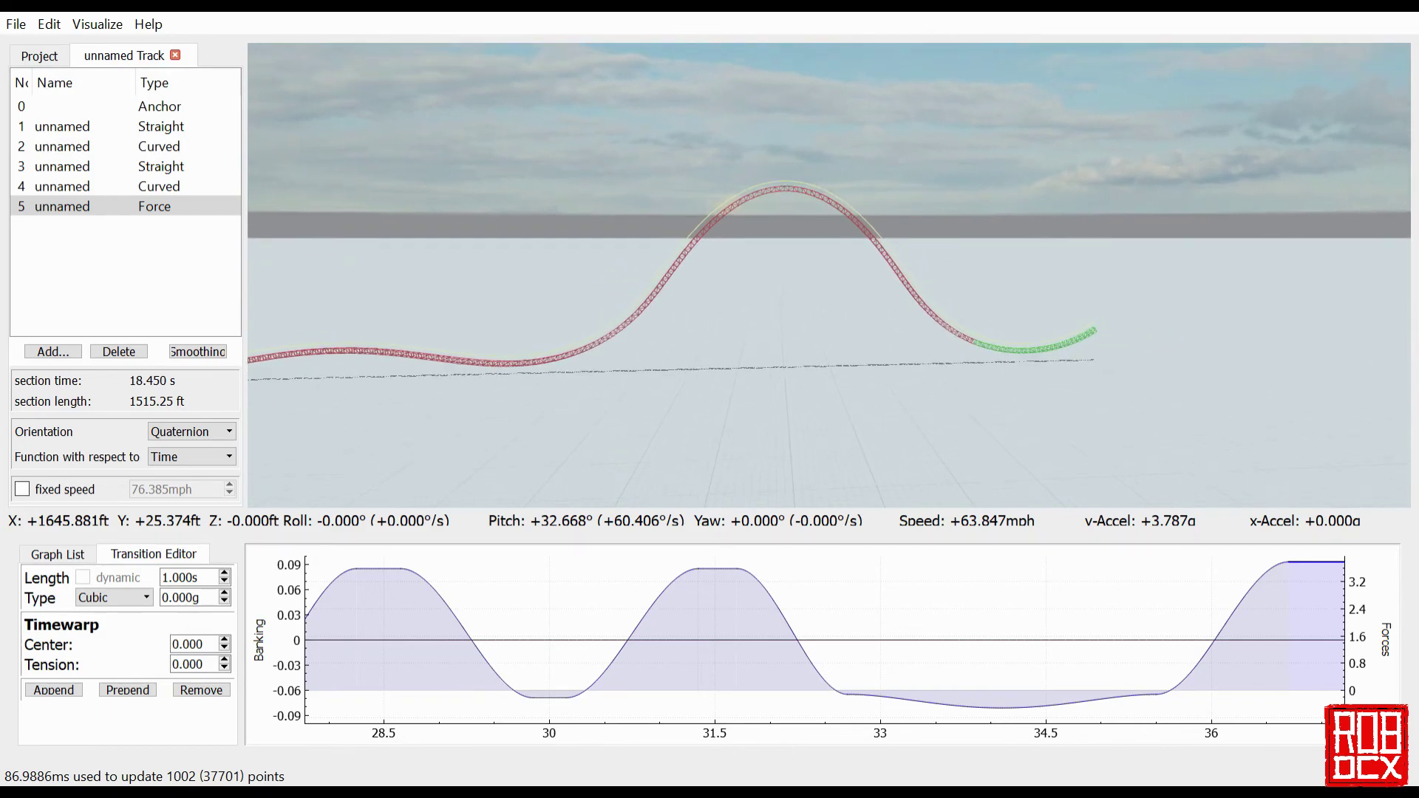
key("a")
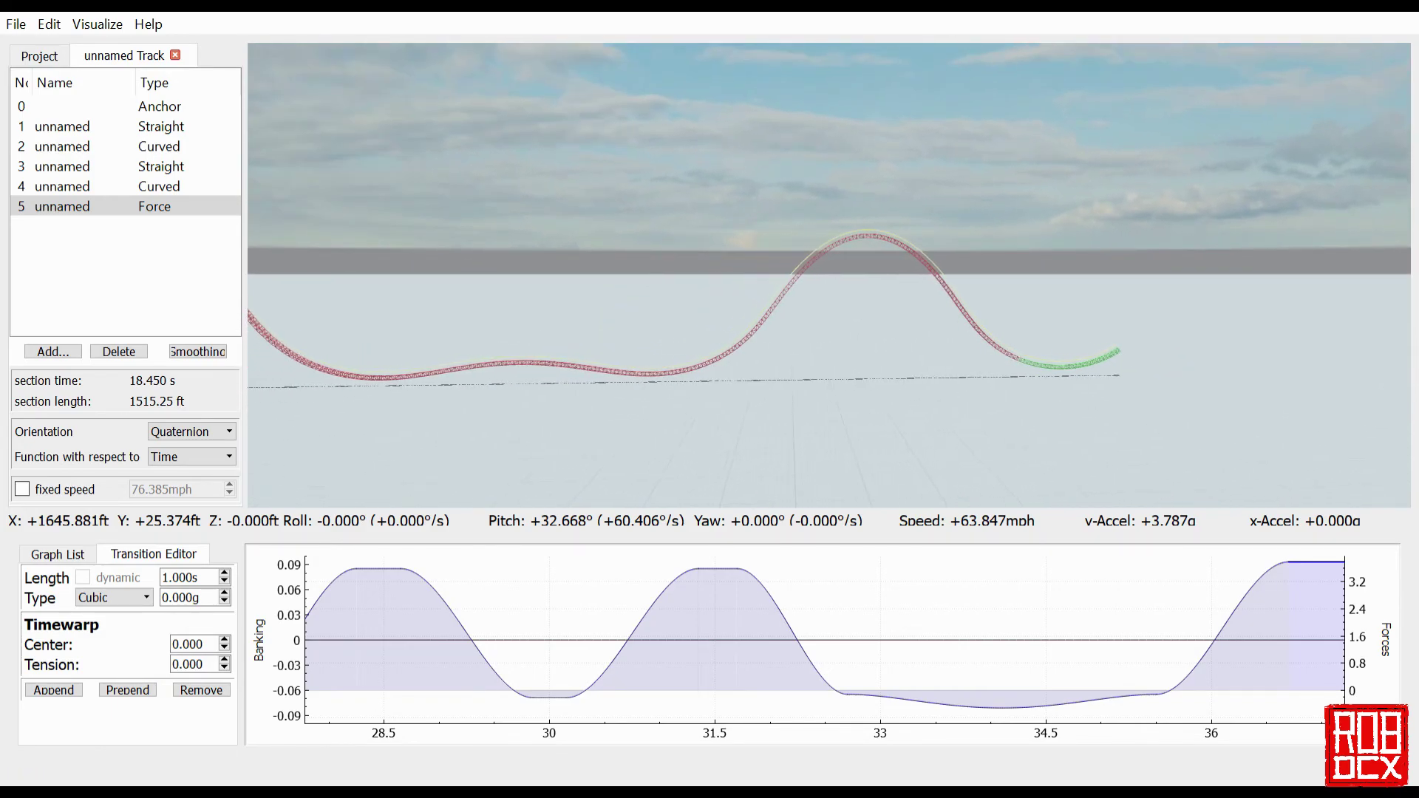
key("a")
left_click_drag(975, 395, 921, 365)
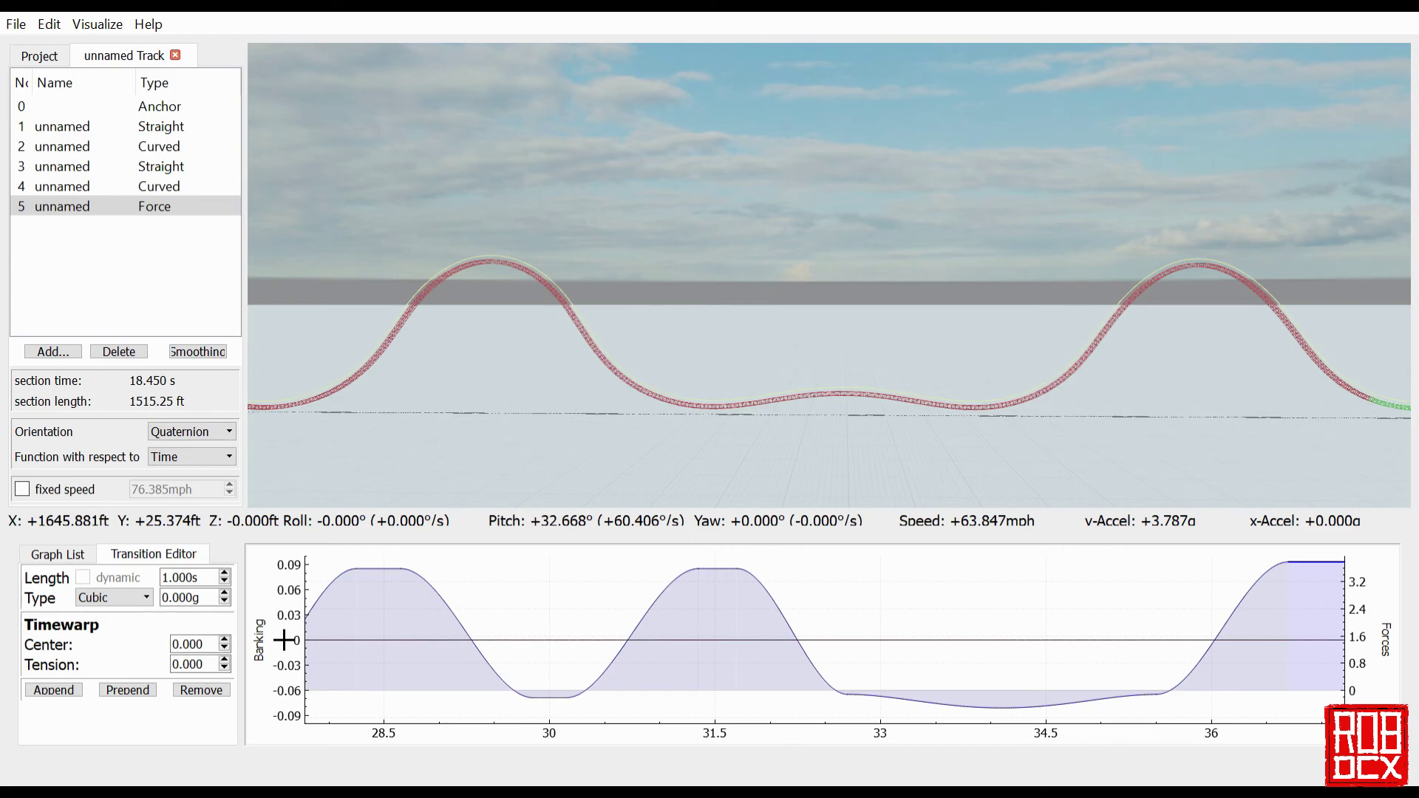
left_click_drag(469, 406, 438, 384)
key("s")
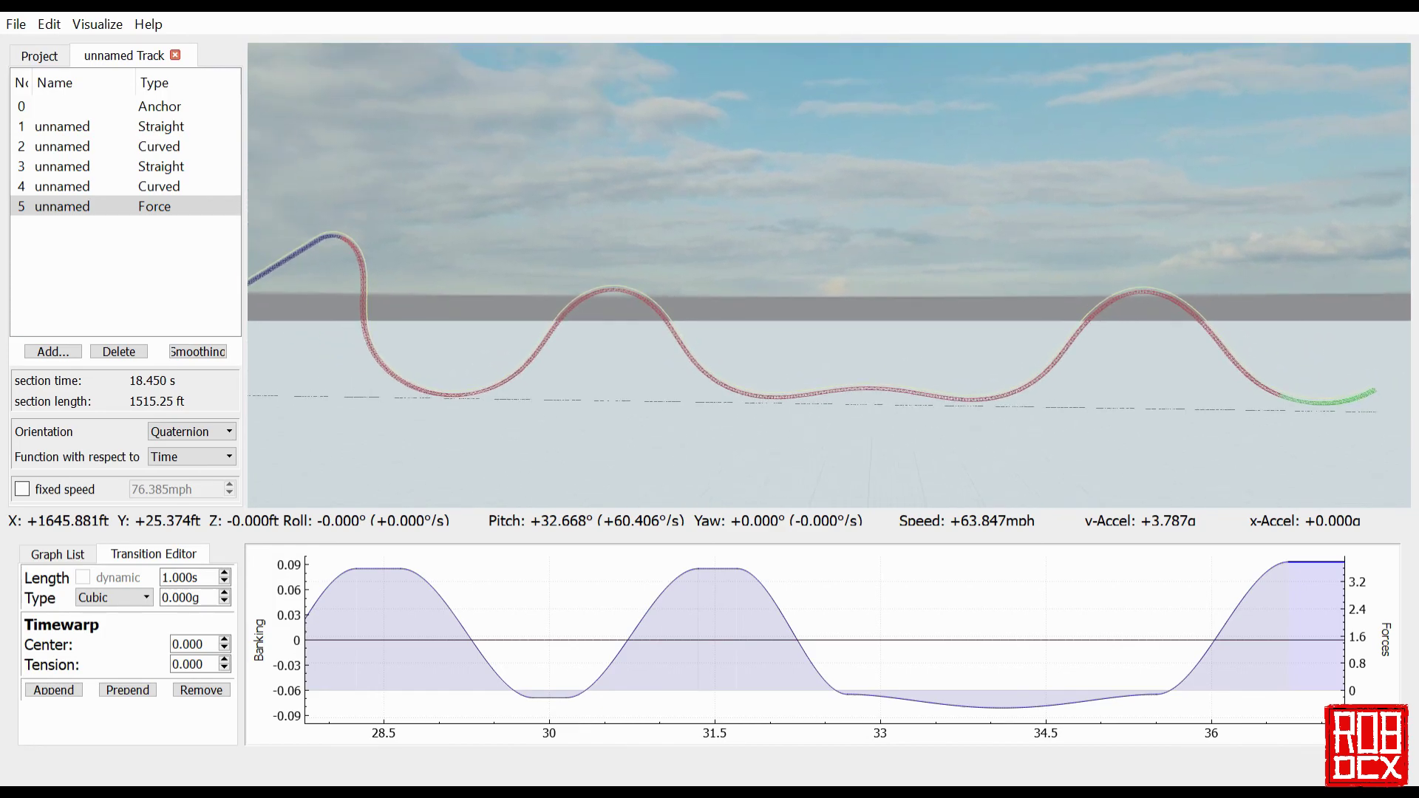